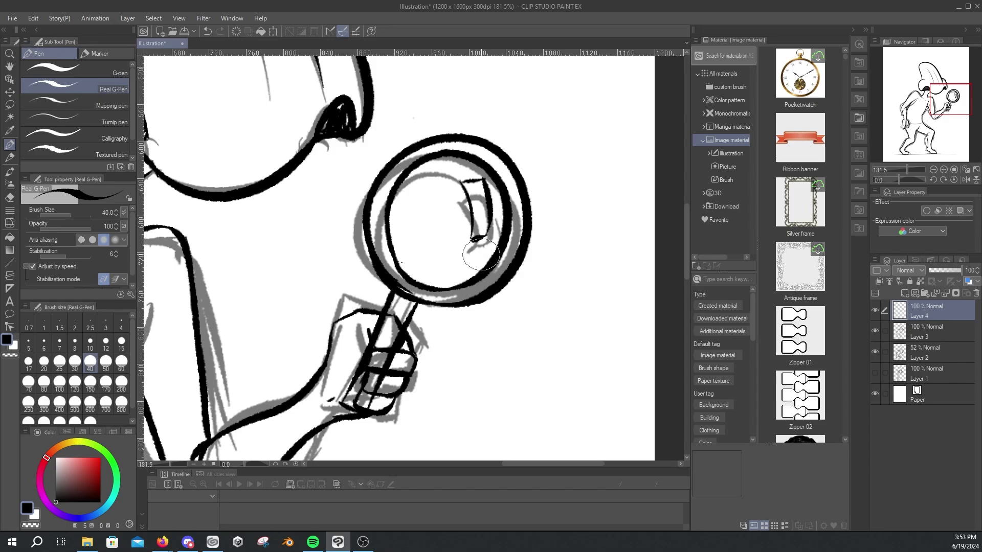
# Step: Erase the magnifying glass handle lines that cross the gripping fingers on Layer 3
pyautogui.press('e')
pyautogui.hotkey('alt', '[')
pyautogui.hotkey('alt', ']')
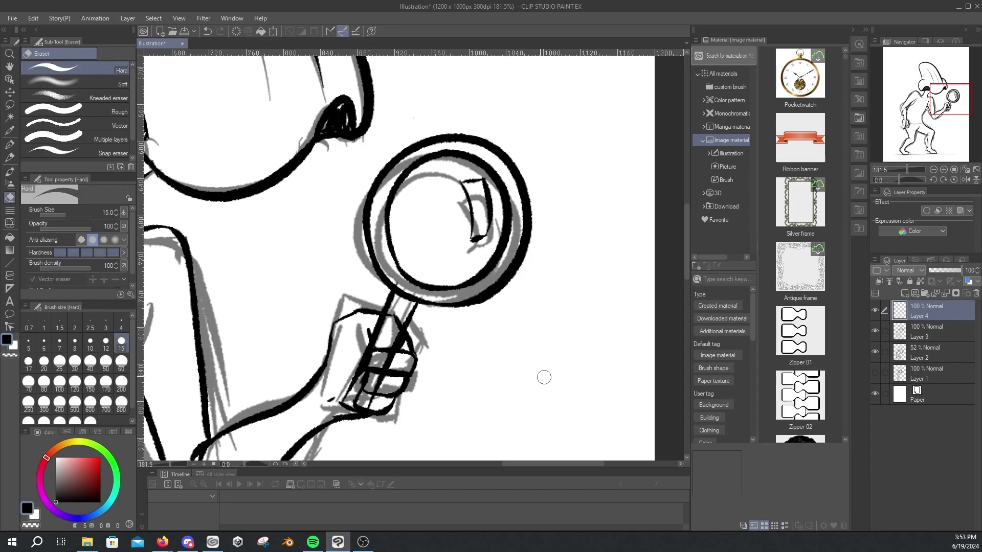
pyautogui.scroll(1, 544, 377)
pyautogui.hotkey('alt', '[')
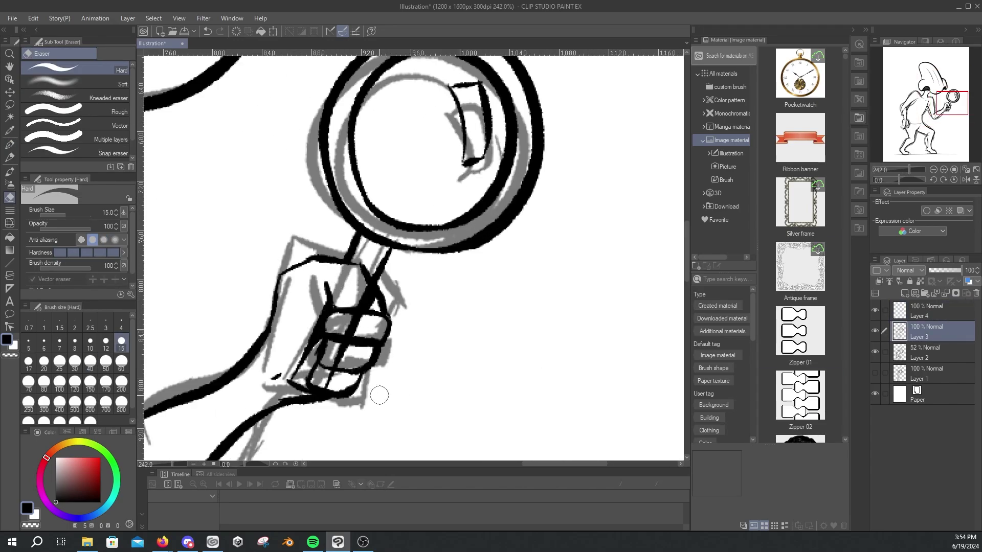
pyautogui.click(940, 309)
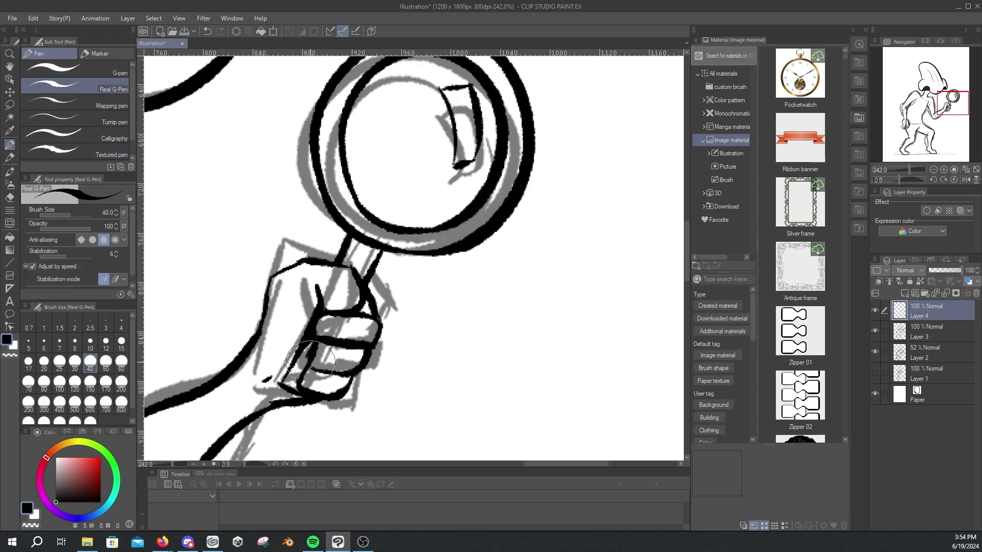
# Step: Refine the inked edge of the handle and thumb beside the gripping fingers with the Real G-Pen
pyautogui.scroll(1, 353, 282)
pyautogui.hotkey('alt', '[')
pyautogui.press('p')
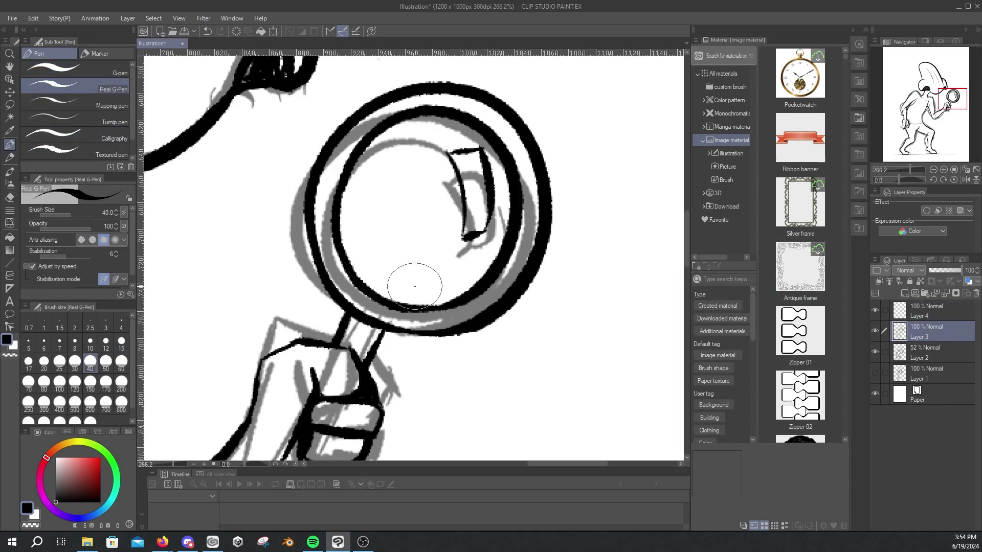
pyautogui.scroll(-5, 481, 341)
pyautogui.hotkey('alt', 'Tab')
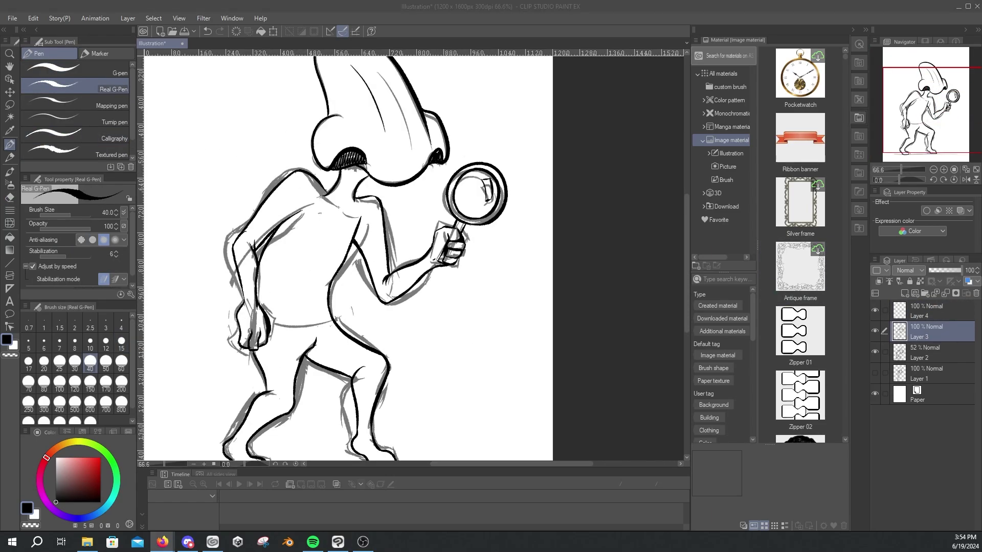
# Step: Hide the Layer 2 sketch and redraw the belly contour from the armpit down to the front thigh
pyautogui.click(875, 352)
pyautogui.scroll(4, 281, 288)
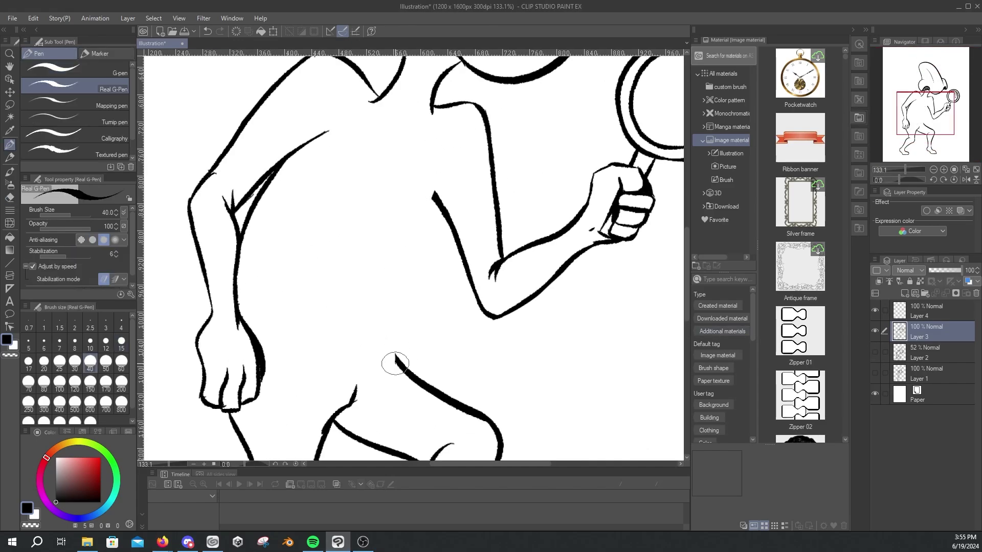
pyautogui.hotkey('ctrl', 'z')
pyautogui.press('e')
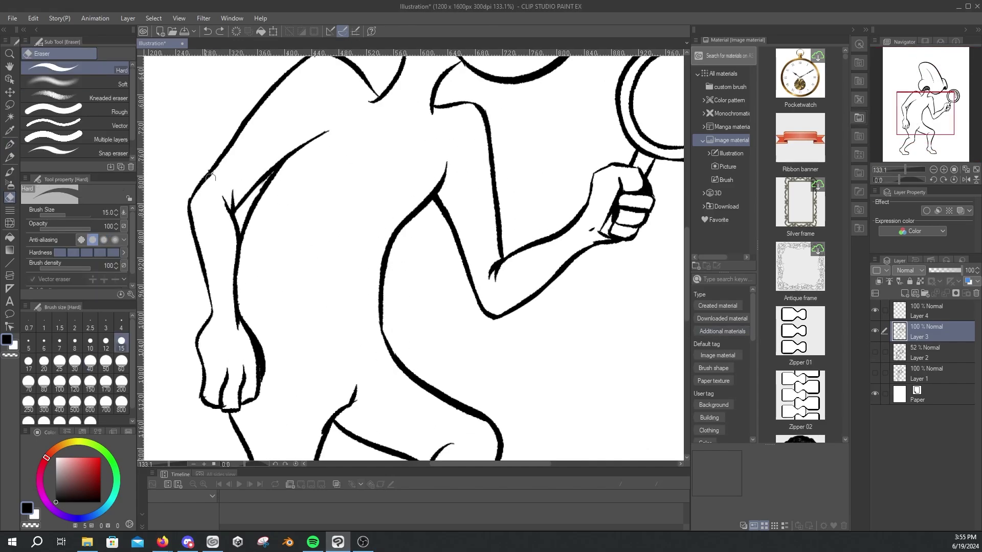
pyautogui.click(9, 145)
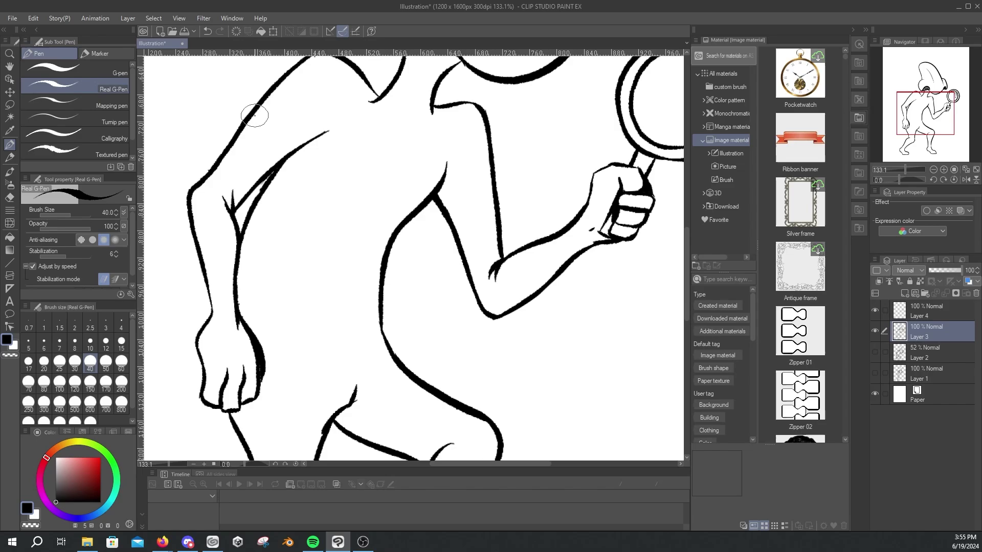
# Step: Lasso the hips and both legs and stretch them upward to a height ratio of 121
pyautogui.scroll(-3, 258, 114)
pyautogui.scroll(1, 307, 204)
pyautogui.scroll(1, 400, 285)
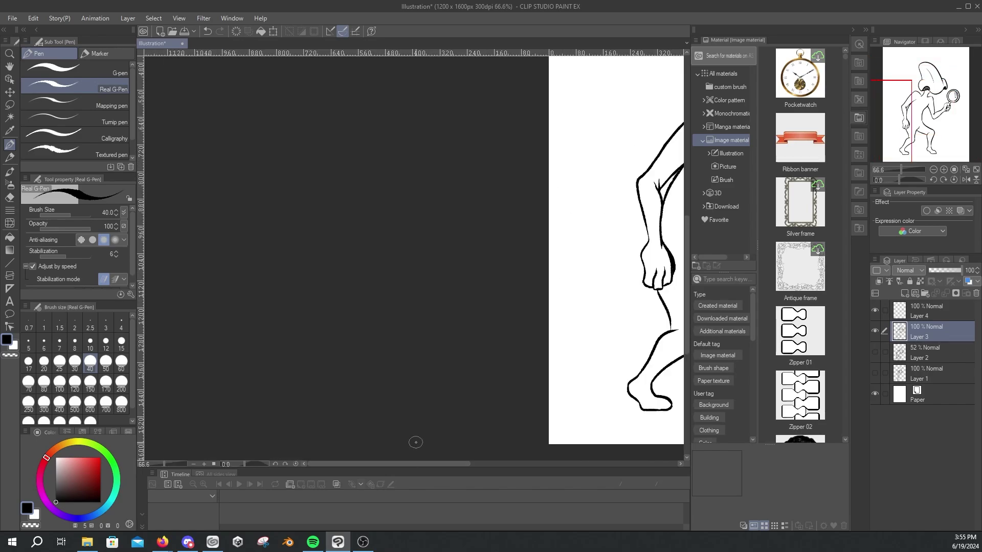
pyautogui.press('m')
pyautogui.moveTo(368, 237); pyautogui.dragTo(486, 324)
pyautogui.hotkey('ctrl', 't')
pyautogui.moveTo(354, 237); pyautogui.dragTo(381, 194)
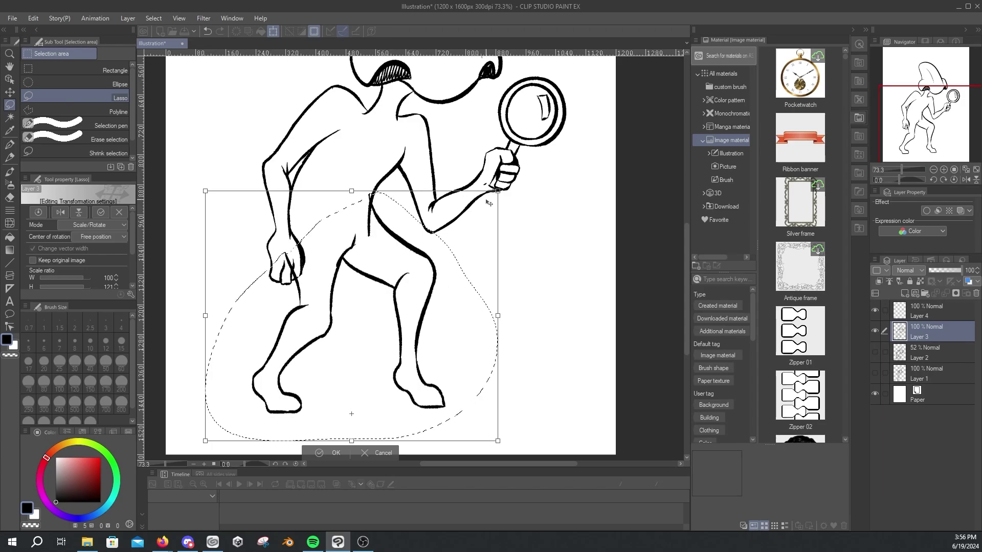
pyautogui.click(325, 453)
# Step: Erase the leftover belly line overlapping the front thigh and re-ink the join at the hip
pyautogui.scroll(3, 424, 307)
pyautogui.click(10, 197)
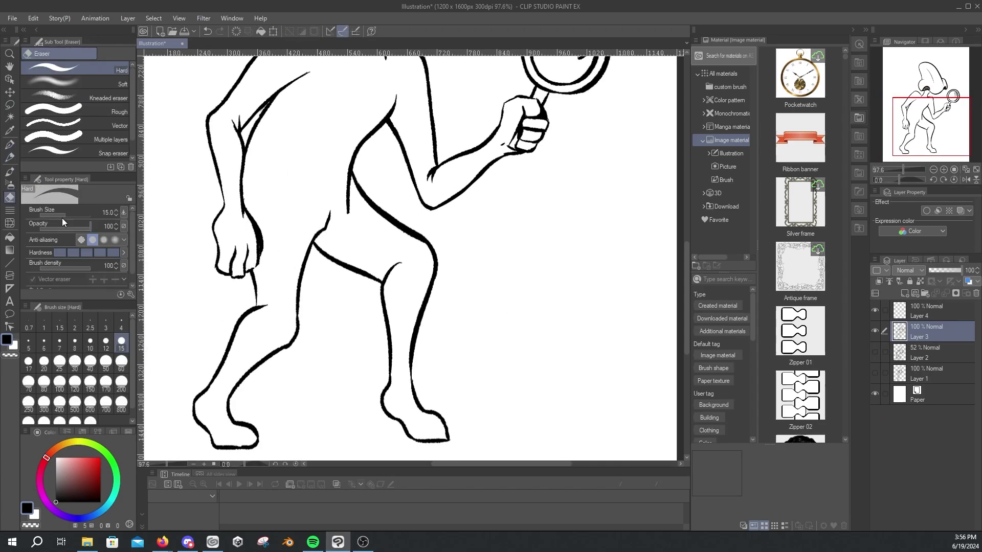
pyautogui.press('p')
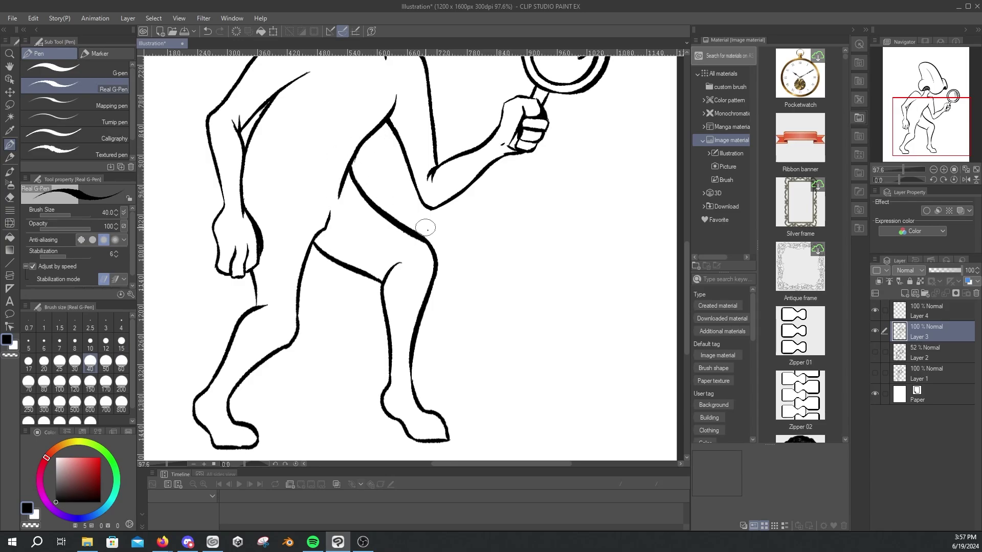
# Step: Lasso the front thigh and knee, compress them to a height ratio of 87, and re-ink the hip join
pyautogui.scroll(-1, 425, 228)
pyautogui.click(10, 104)
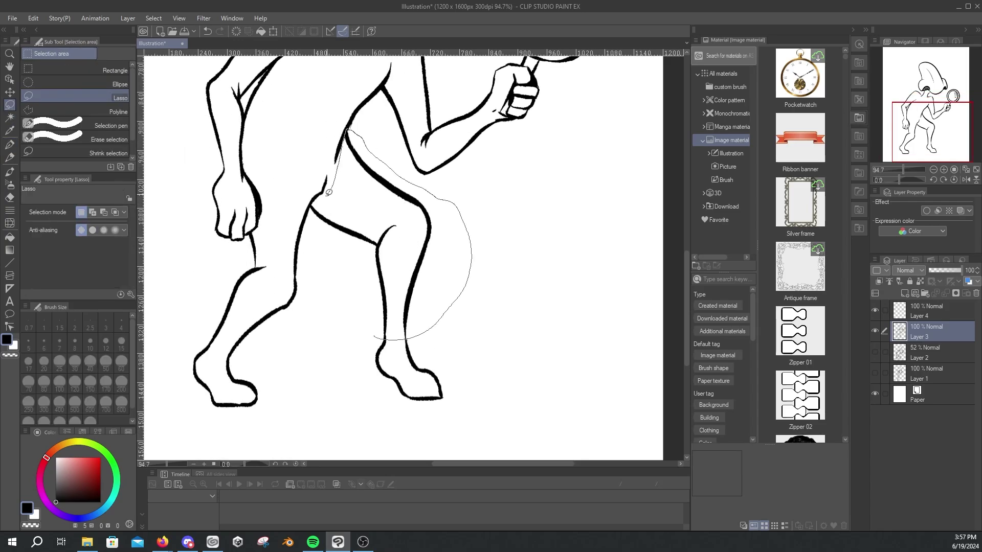
pyautogui.moveTo(328, 192); pyautogui.dragTo(312, 222)
pyautogui.hotkey('ctrl', 't')
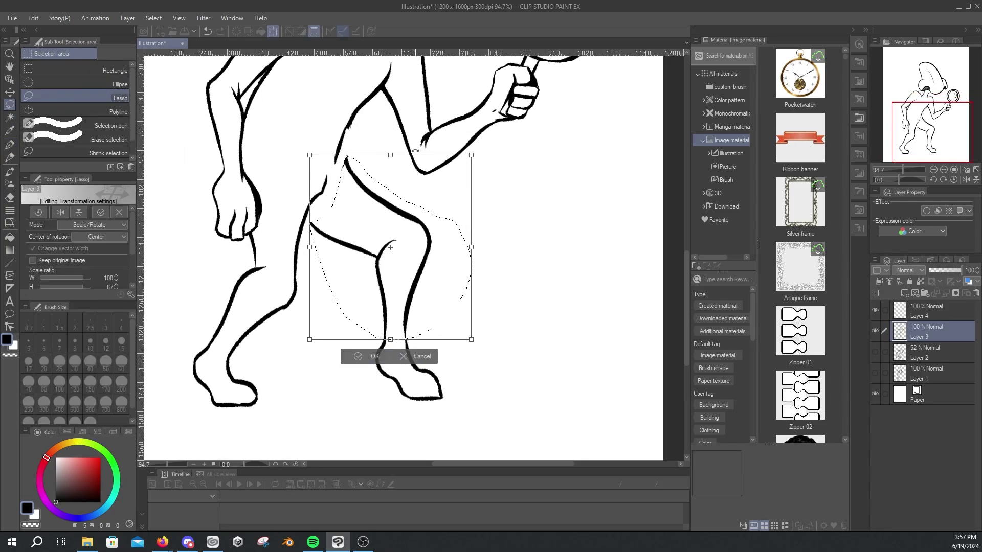
pyautogui.click(373, 357)
pyautogui.hotkey('ctrl', 'd')
pyautogui.press('p')
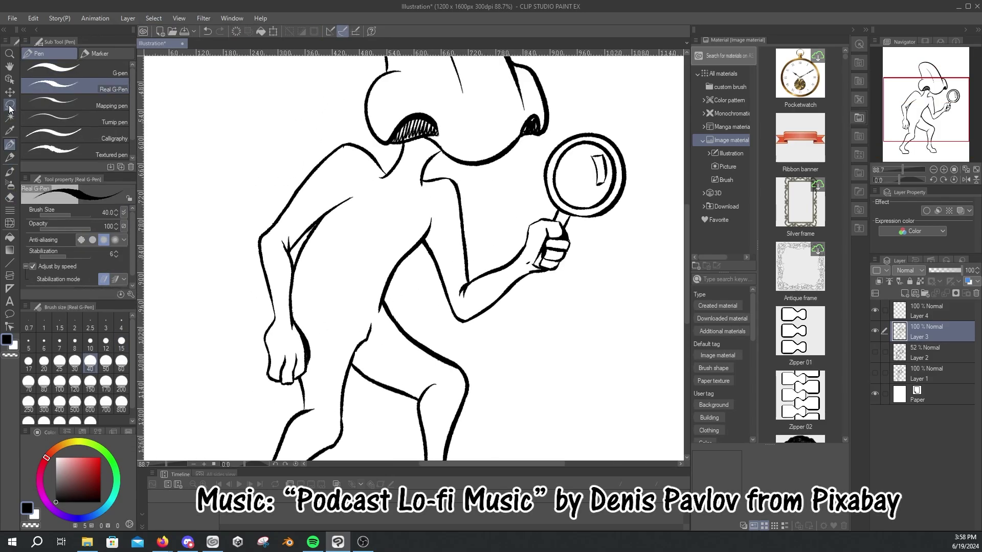
# Step: Lasso the rear arm and swing it outward, away from the torso
pyautogui.press('m')
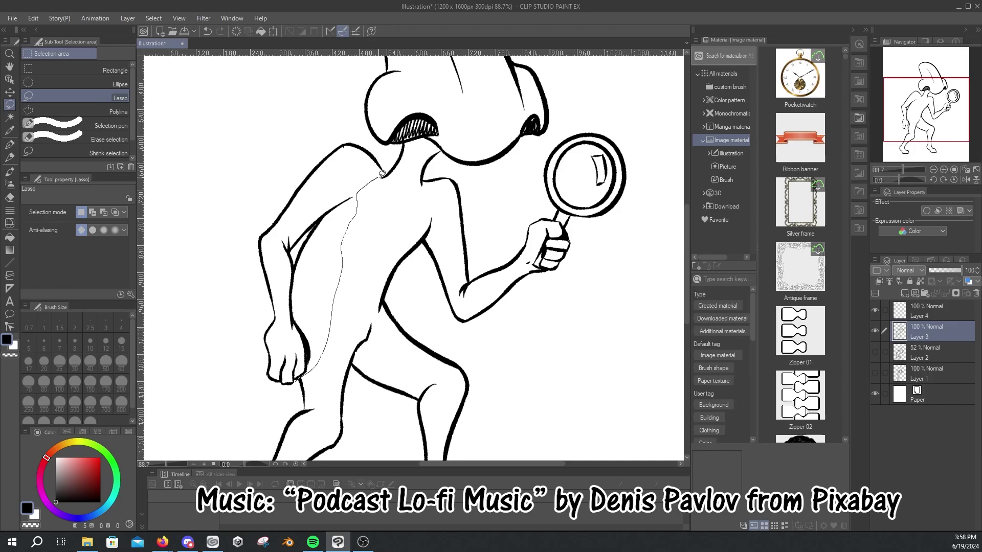
pyautogui.hotkey('ctrl', 'z')
pyautogui.moveTo(295, 258)
pyautogui.mouseDown()
pyautogui.moveTo(349, 205)
pyautogui.moveTo(299, 146)
pyautogui.moveTo(358, 244)
pyautogui.mouseUp()
pyautogui.hotkey('ctrl', 't')
pyautogui.press('Return')
# Step: Erase the stray strokes around the moved rear arm and ink a new back contour from armpit to hip
pyautogui.click(9, 199)
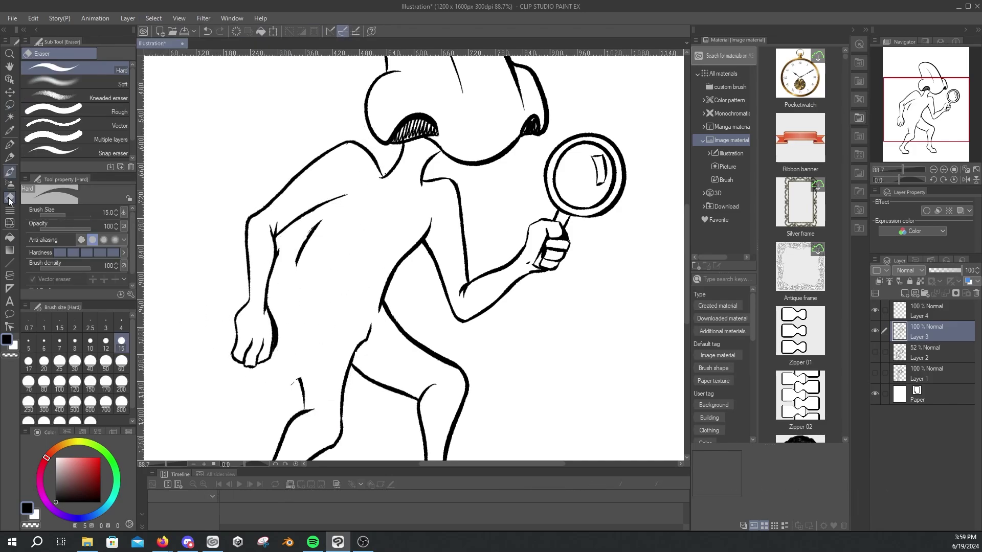
pyautogui.moveTo(354, 143); pyautogui.dragTo(386, 175)
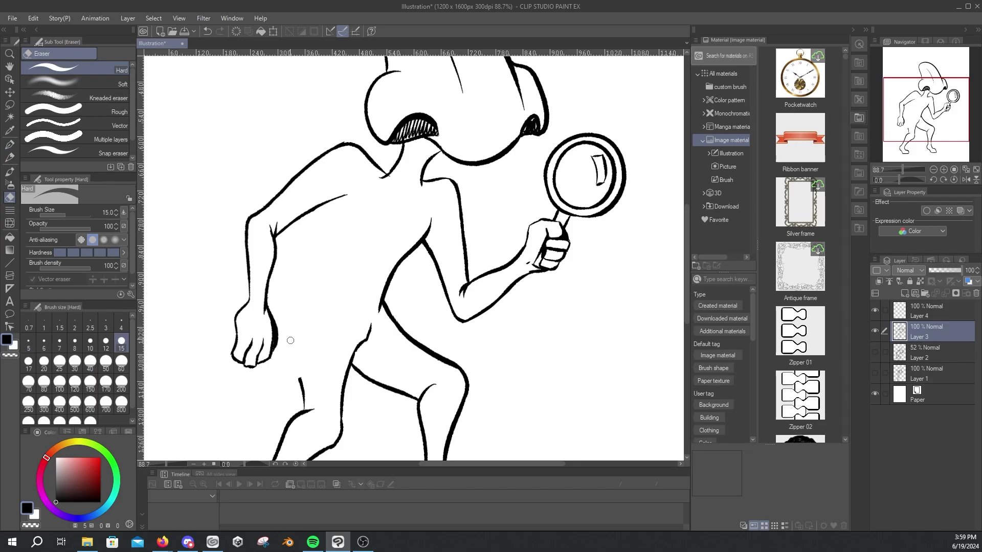
pyautogui.press('p')
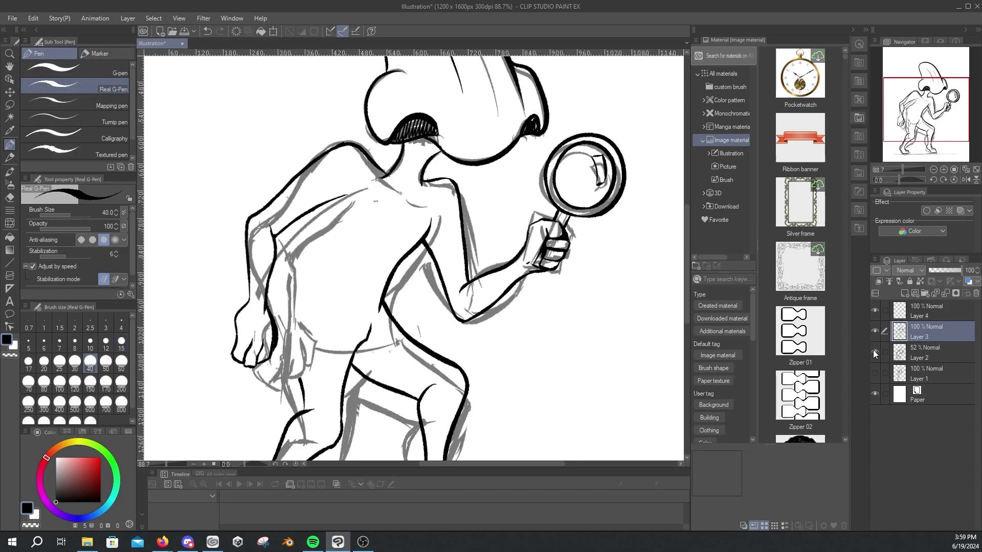
pyautogui.moveTo(305, 404)
pyautogui.mouseDown()
pyautogui.moveTo(284, 286)
pyautogui.moveTo(352, 192)
pyautogui.mouseUp()
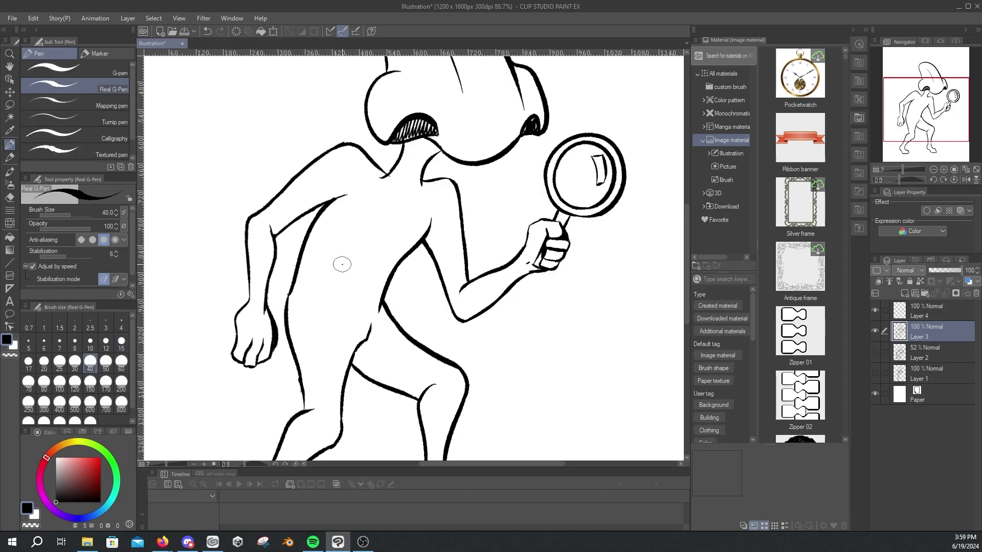
pyautogui.scroll(2, 301, 400)
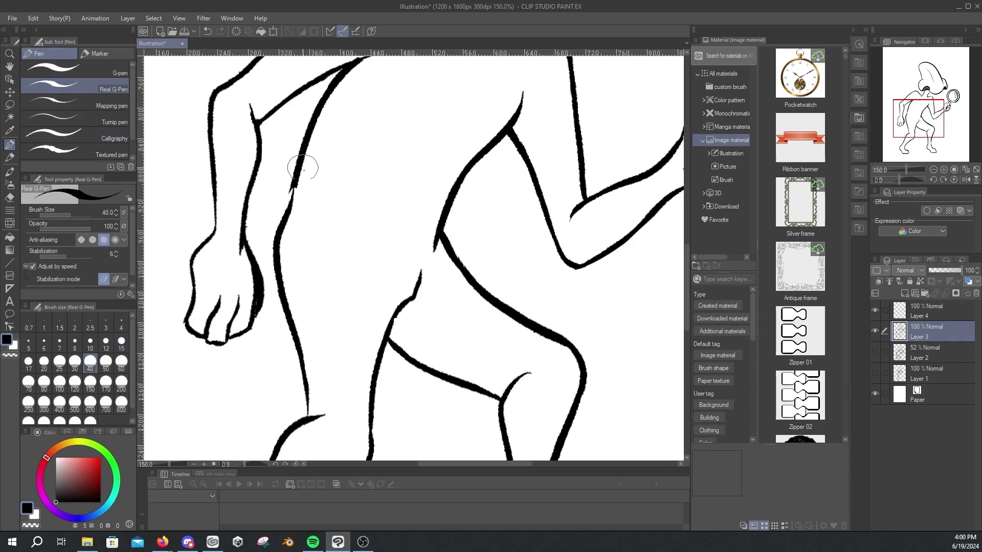
pyautogui.scroll(-3, 307, 127)
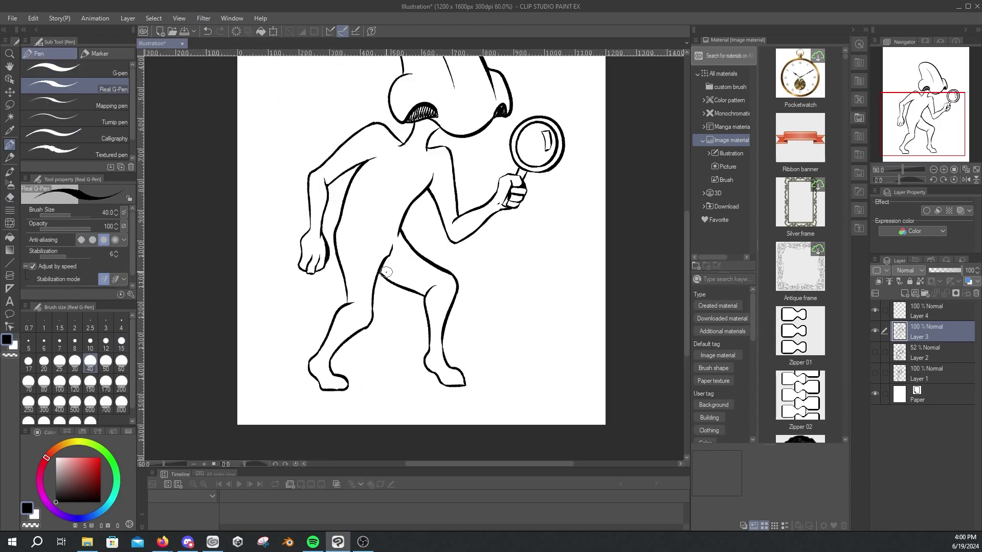
# Step: Refine the ink lines of the fist and fingers around the magnifying glass handle
pyautogui.scroll(2, 325, 255)
pyautogui.scroll(3, 514, 276)
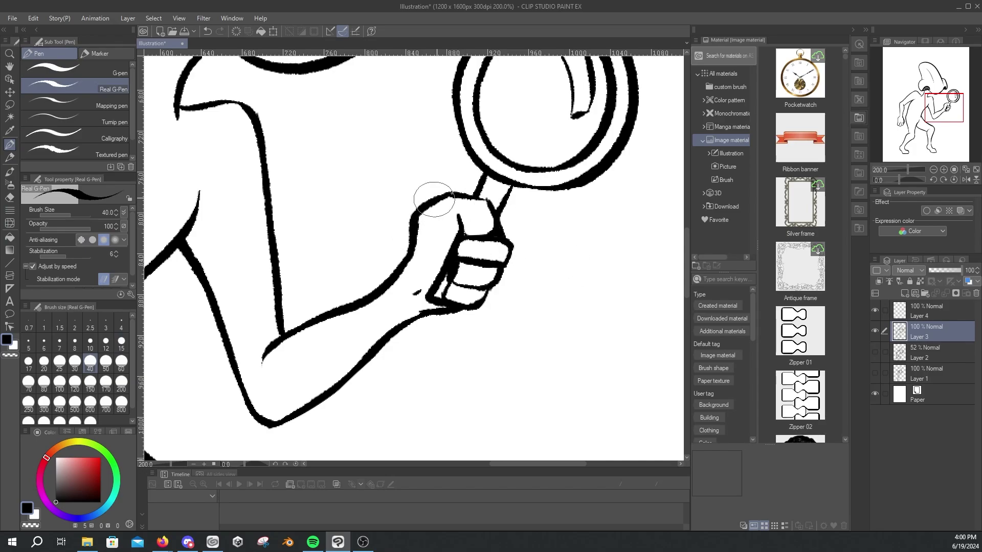
pyautogui.scroll(-1, 491, 252)
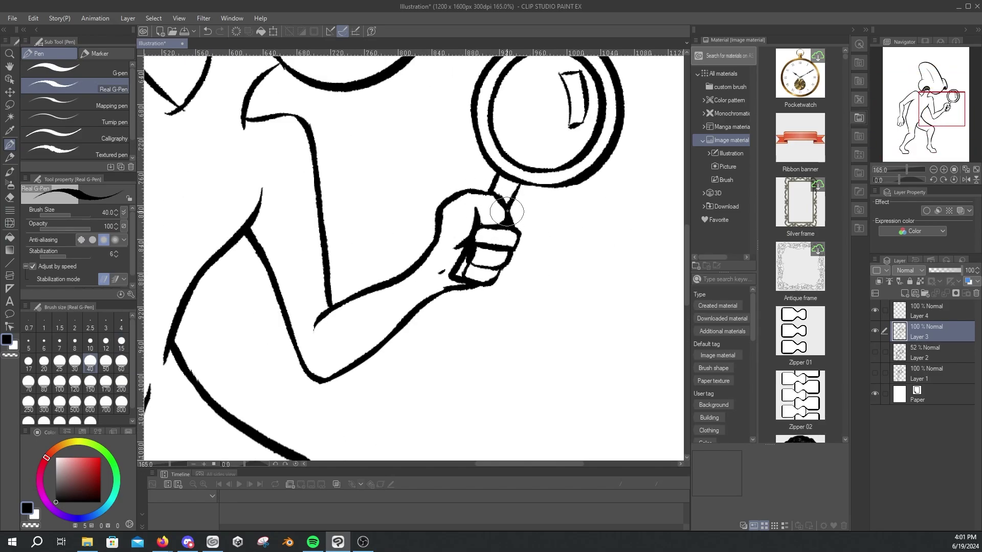
pyautogui.scroll(-2, 240, 264)
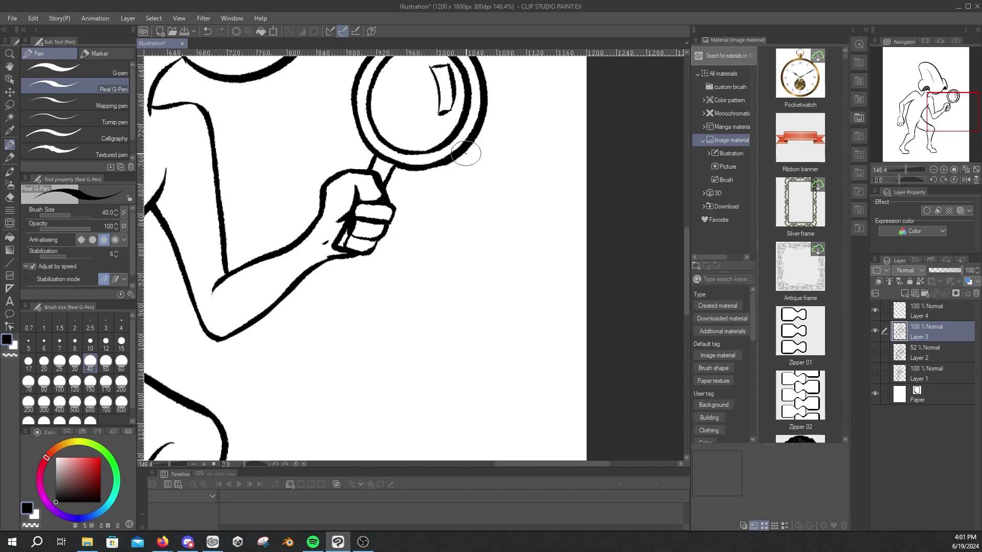
pyautogui.press('e')
pyautogui.scroll(-4, 445, 167)
pyautogui.scroll(3, 385, 355)
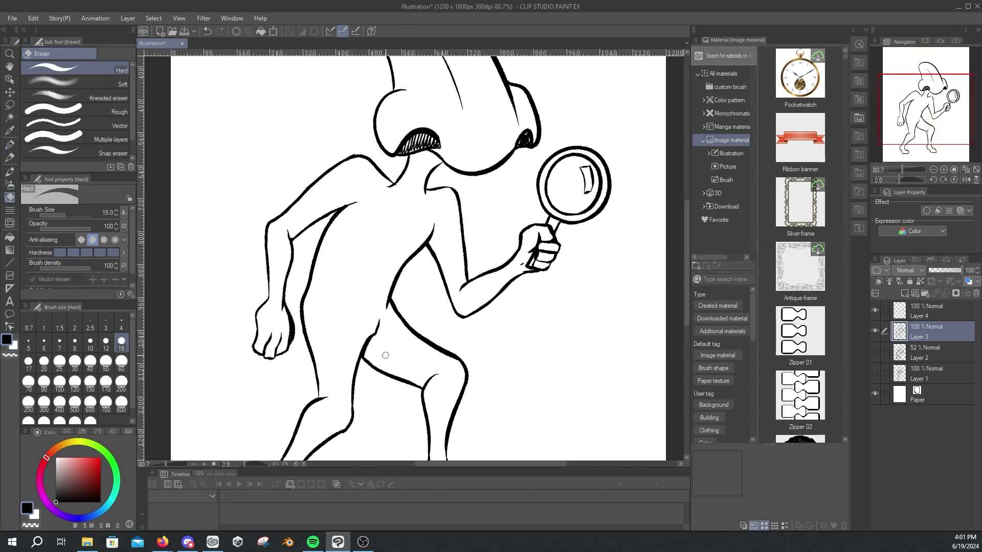
# Step: Lasso the forearm with the magnifying glass and rotate it slightly clockwise while raising it
pyautogui.press('m')
pyautogui.hotkey('ctrl', 't')
pyautogui.moveTo(609, 291)
pyautogui.mouseDown()
pyautogui.moveTo(582, 313)
pyautogui.moveTo(623, 332)
pyautogui.mouseUp()
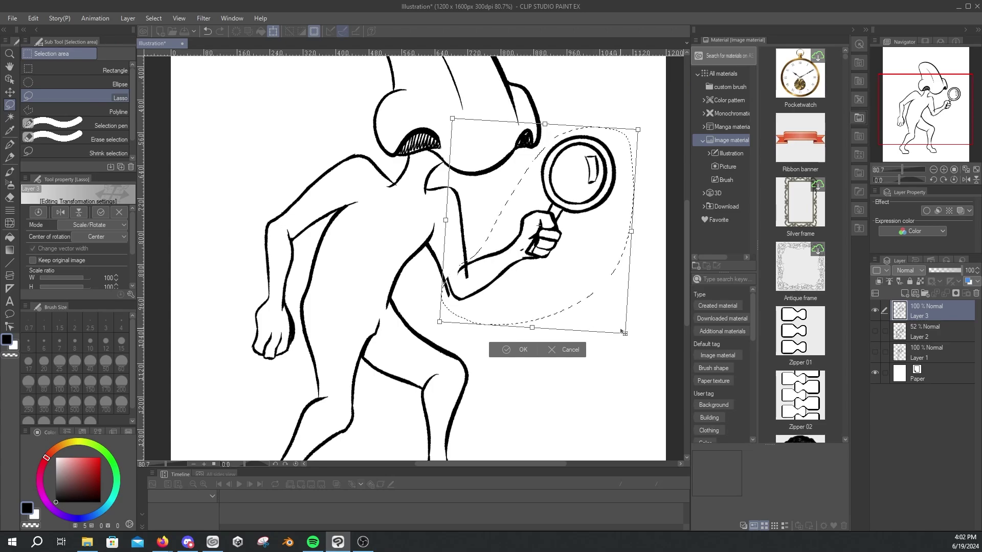
pyautogui.press('Return')
# Step: Erase the overlapping line ends at the front elbow so the raised forearm joins the upper arm cleanly
pyautogui.scroll(2, 574, 228)
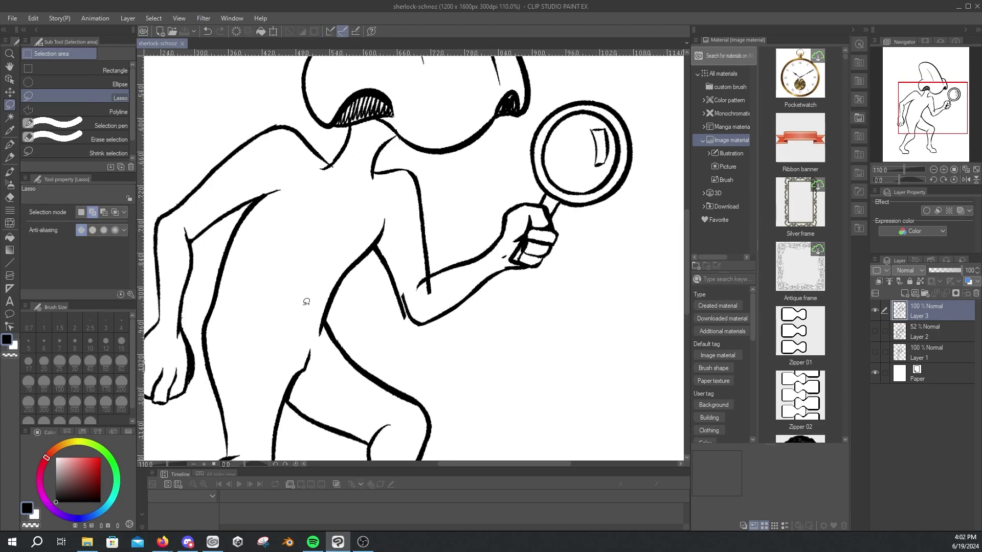
pyautogui.press('e')
pyautogui.moveTo(417, 274); pyautogui.dragTo(434, 294)
pyautogui.scroll(-2, 435, 294)
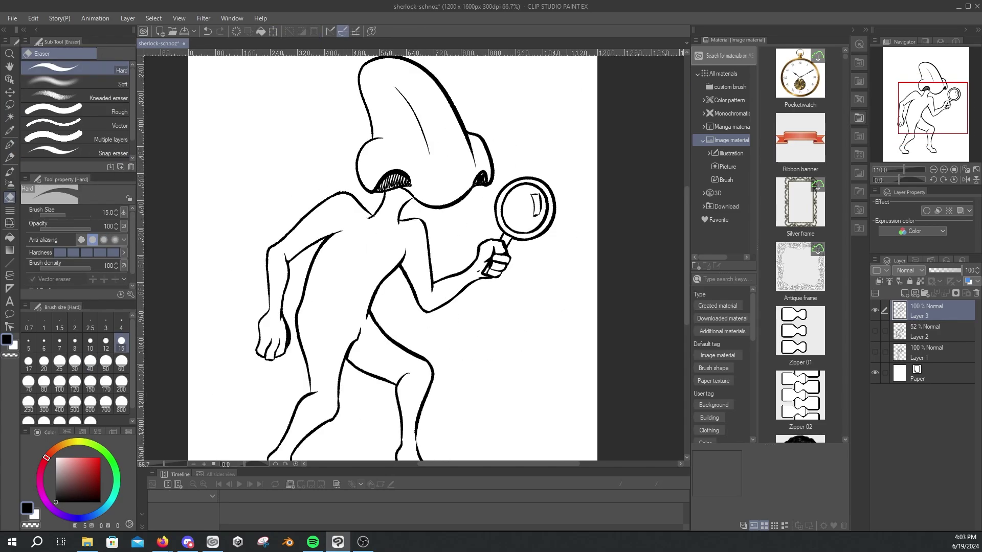
# Step: Ink a solid black shadow on the neck beneath the near nostril and trim its edge with the eraser
pyautogui.scroll(-1, 437, 261)
pyautogui.scroll(4, 437, 262)
pyautogui.press('p')
pyautogui.scroll(-4, 434, 286)
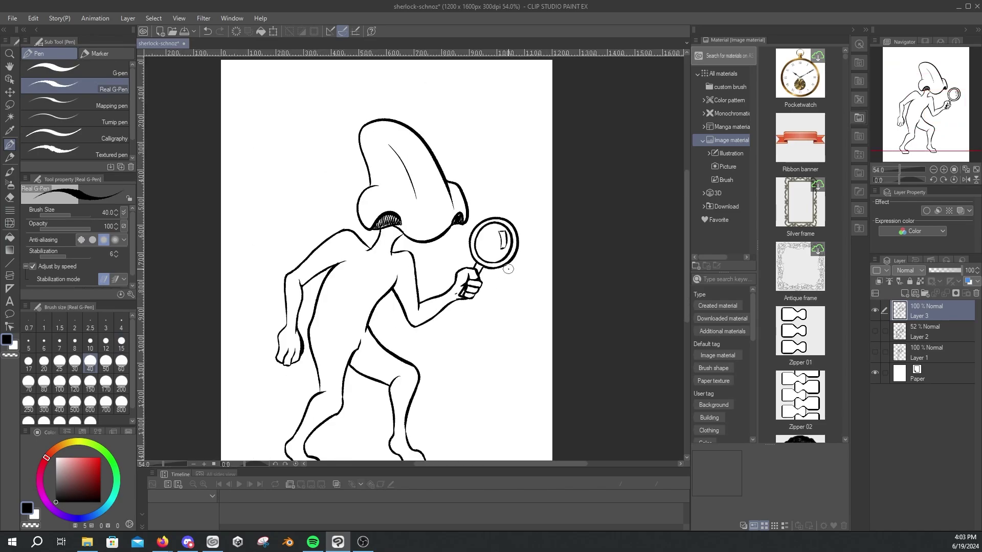
pyautogui.scroll(5, 364, 195)
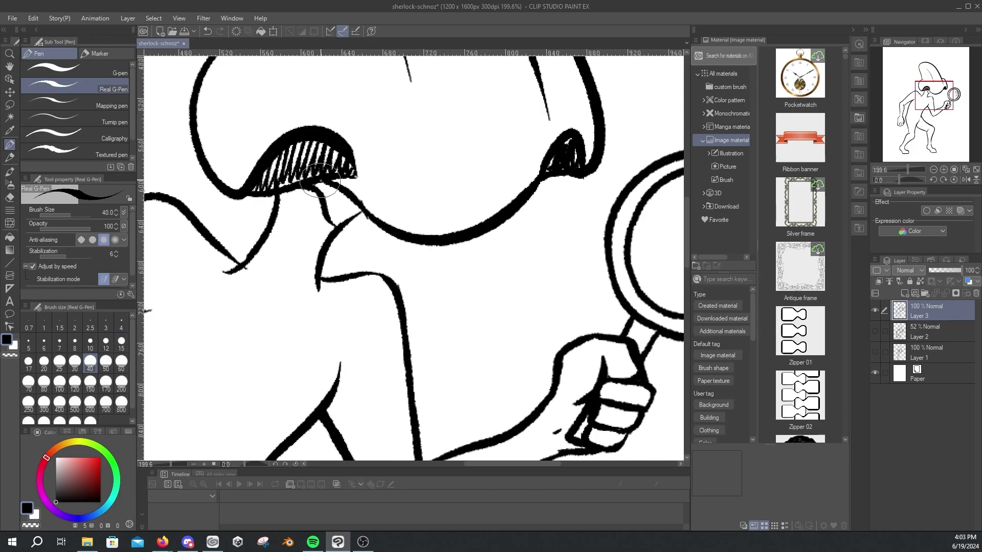
pyautogui.hotkey('ctrl', 'z')
pyautogui.moveTo(327, 185); pyautogui.dragTo(358, 215)
pyautogui.scroll(-4, 358, 214)
pyautogui.scroll(5, 333, 220)
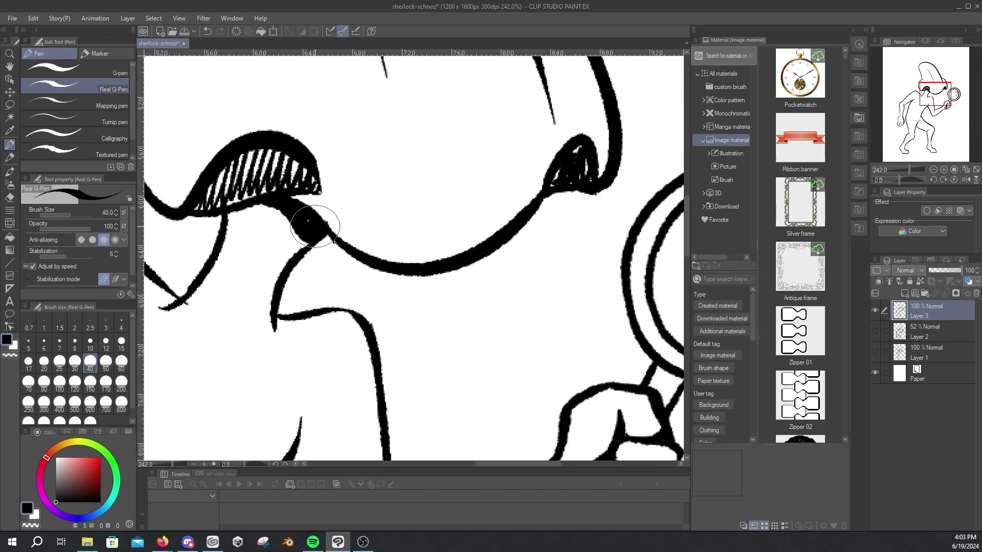
pyautogui.press('e')
pyautogui.scroll(-4, 327, 214)
pyautogui.scroll(4, 402, 292)
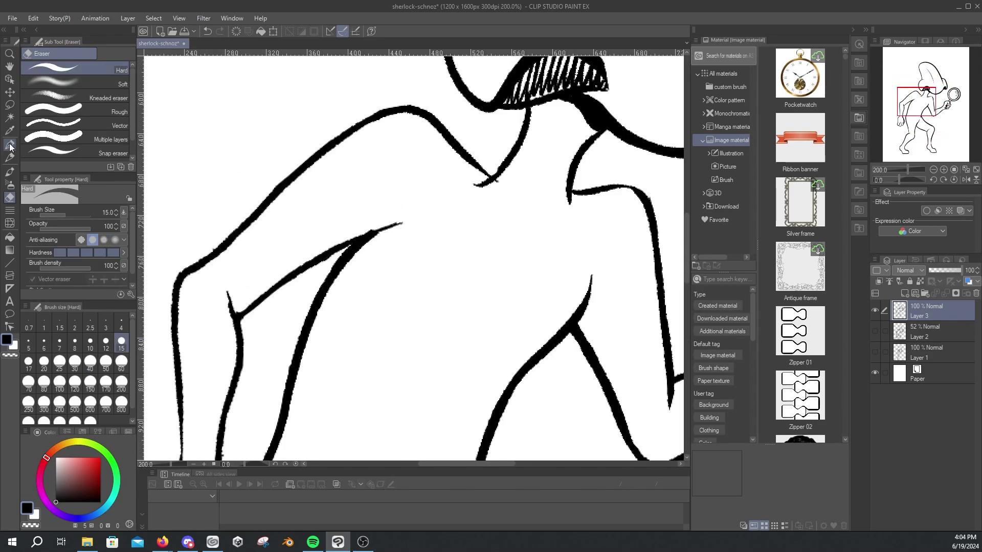
# Step: Thicken the ink where the body lines meet at the near armpit, the hip crease and the front knee
pyautogui.press('p')
pyautogui.moveTo(340, 271); pyautogui.dragTo(402, 223)
pyautogui.scroll(-4, 624, 386)
pyautogui.scroll(3, 429, 367)
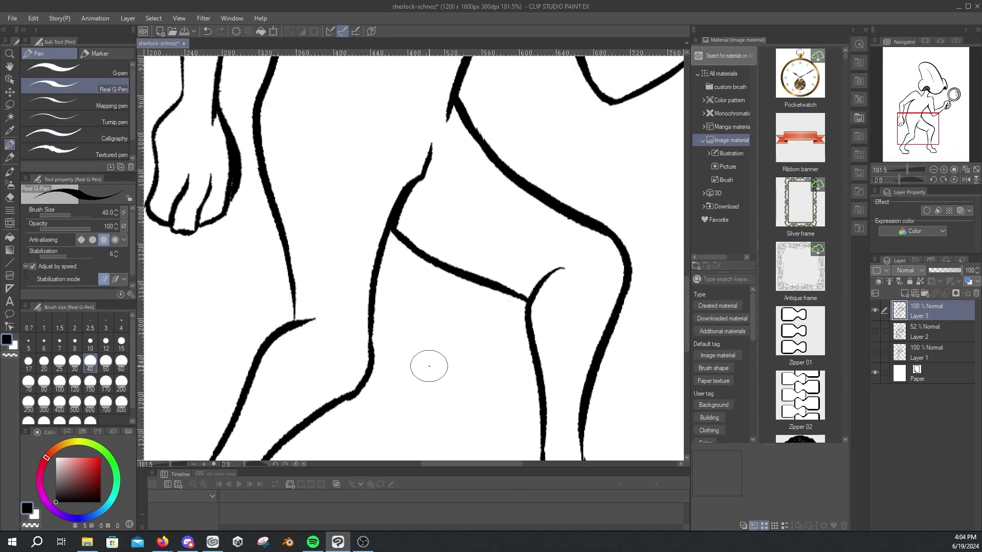
pyautogui.moveTo(532, 294); pyautogui.dragTo(531, 293)
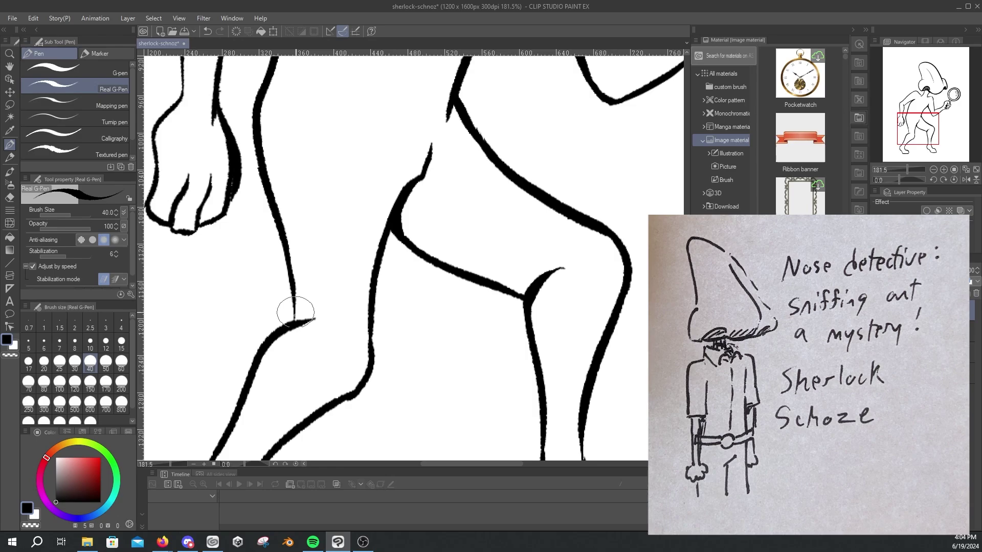
pyautogui.press('e')
pyautogui.scroll(-4, 553, 301)
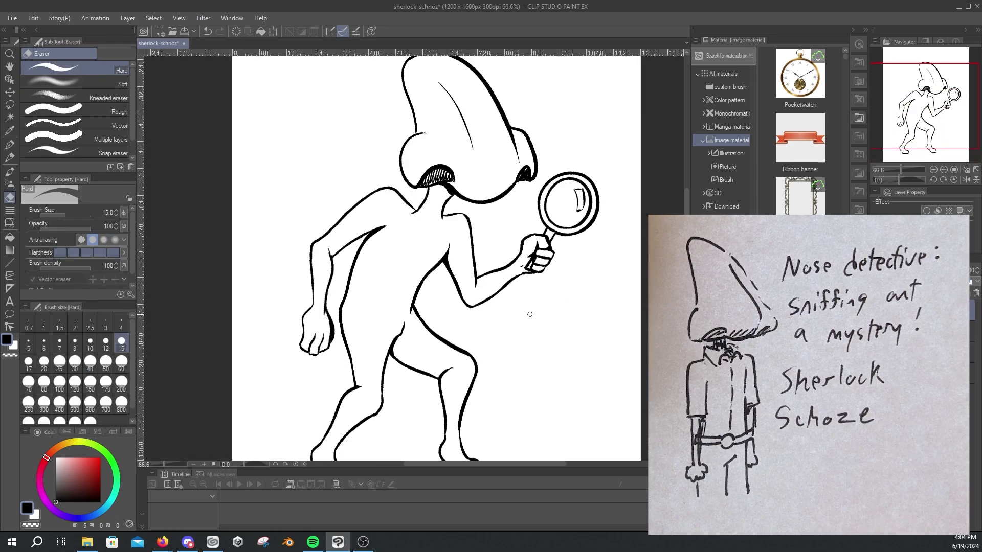
# Step: On a new layer above the body ink, draw the pointed shirt collar flap on the near side of the neck
pyautogui.press('p')
pyautogui.scroll(5, 438, 218)
pyautogui.moveTo(391, 254); pyautogui.dragTo(413, 289)
pyautogui.moveTo(336, 194); pyautogui.dragTo(369, 274)
pyautogui.moveTo(339, 171); pyautogui.dragTo(384, 157)
pyautogui.moveTo(385, 157); pyautogui.dragTo(415, 253)
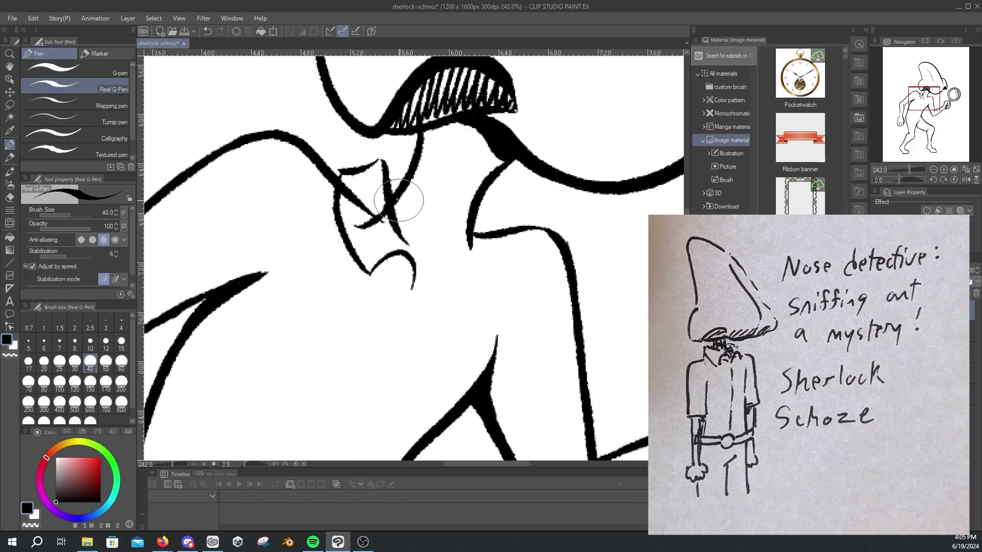
pyautogui.moveTo(340, 176); pyautogui.dragTo(384, 220)
# Step: Ink the far collar flap from the neckline to the front shoulder and close off the back of the collar
pyautogui.moveTo(413, 287)
pyautogui.mouseDown()
pyautogui.moveTo(423, 278)
pyautogui.moveTo(460, 291)
pyautogui.mouseUp()
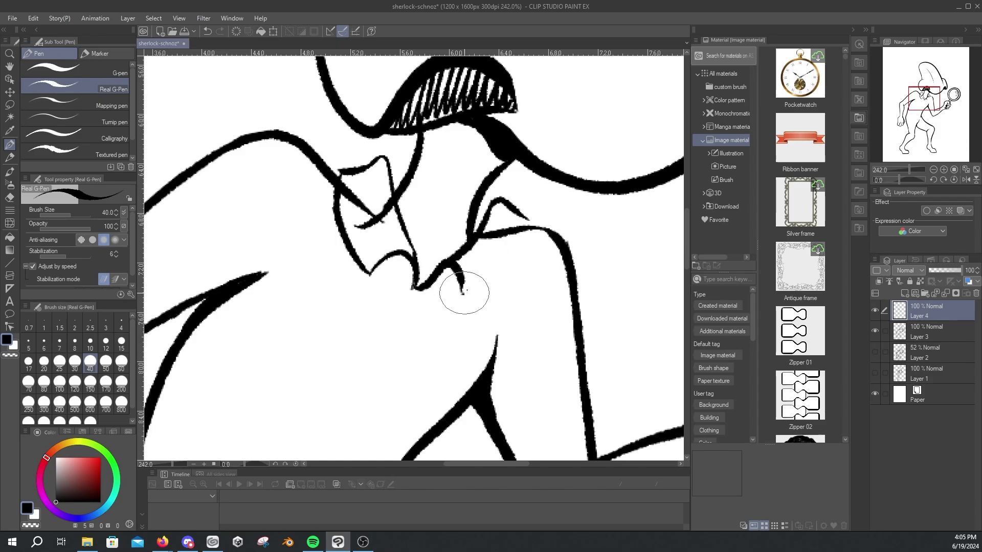
pyautogui.moveTo(476, 233); pyautogui.dragTo(542, 225)
pyautogui.moveTo(379, 165); pyautogui.dragTo(409, 155)
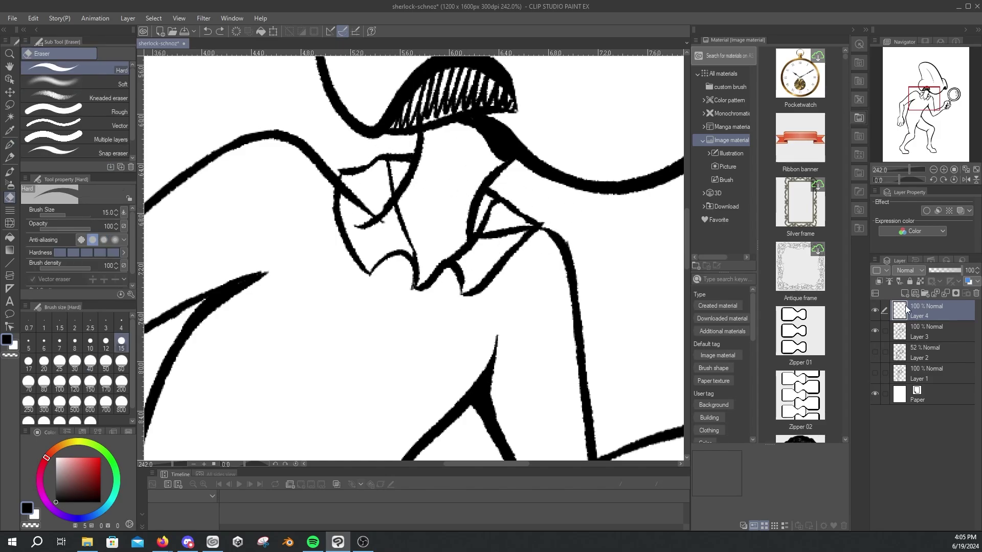
pyautogui.moveTo(514, 204); pyautogui.dragTo(495, 211)
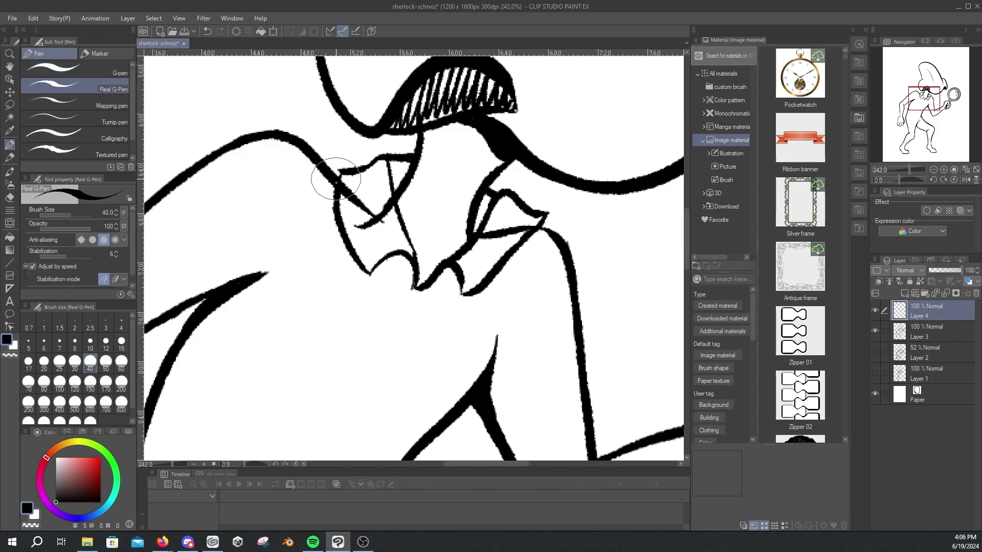
# Step: Ink a curved shirt hem across the waist from the back to the front hip
pyautogui.scroll(-5, 409, 214)
pyautogui.scroll(5, 409, 215)
pyautogui.moveTo(347, 231); pyautogui.dragTo(461, 265)
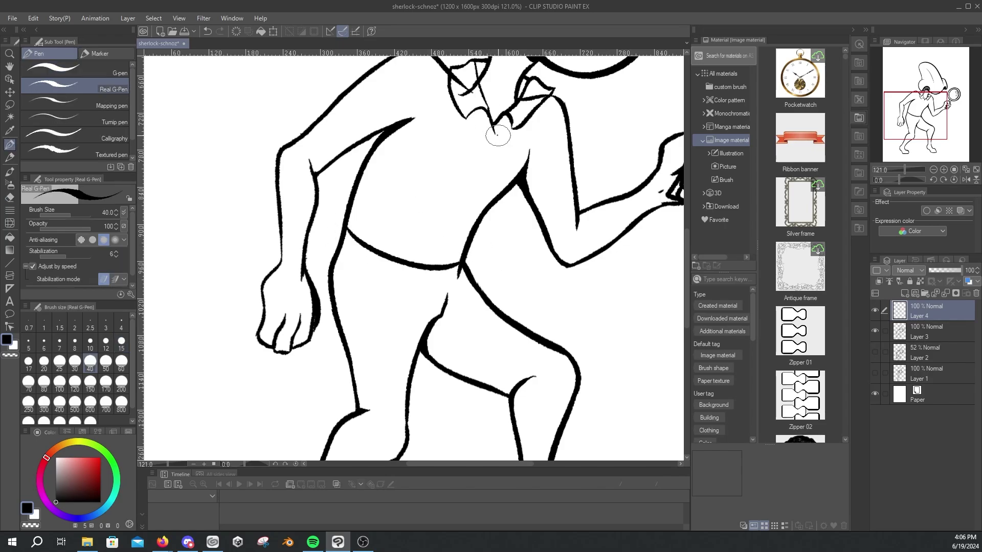
pyautogui.moveTo(492, 127); pyautogui.dragTo(450, 239)
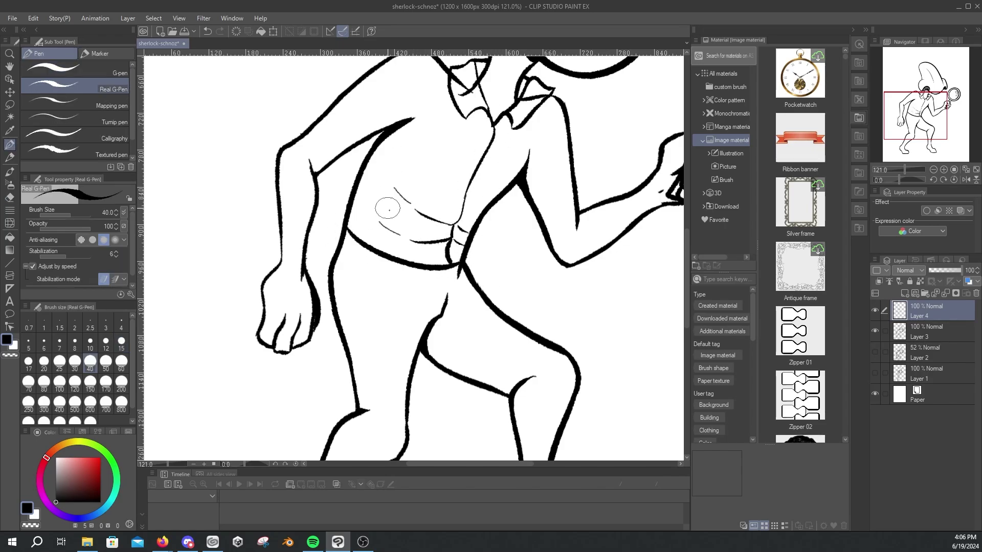
pyautogui.hotkey('ctrl', 'z')
pyautogui.hotkey('ctrl', 'z')
pyautogui.hotkey('ctrl', 'z')
pyautogui.moveTo(494, 126); pyautogui.dragTo(451, 215)
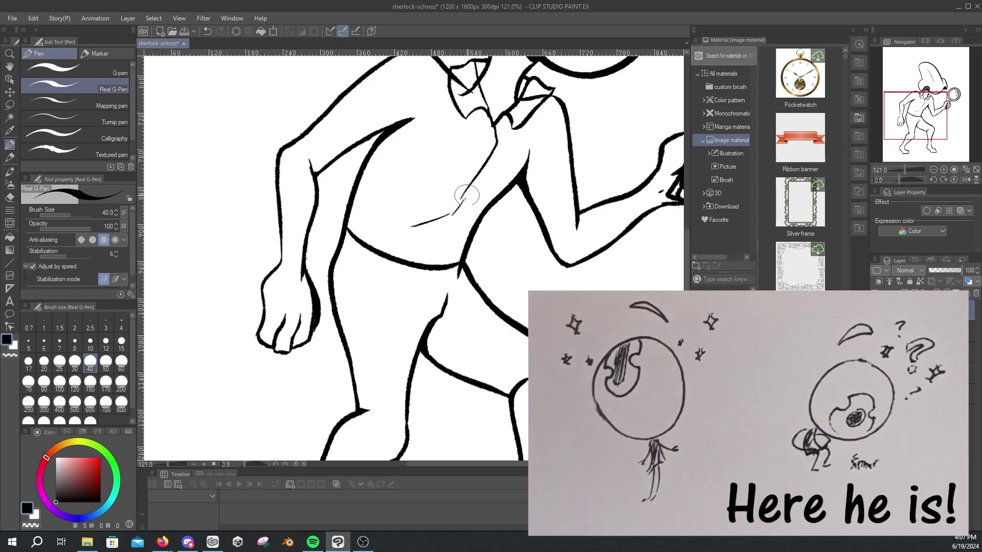
pyautogui.hotkey('ctrl', 'z')
pyautogui.hotkey('ctrl', 'z')
pyautogui.hotkey('ctrl', 'z')
pyautogui.hotkey('ctrl', 'z')
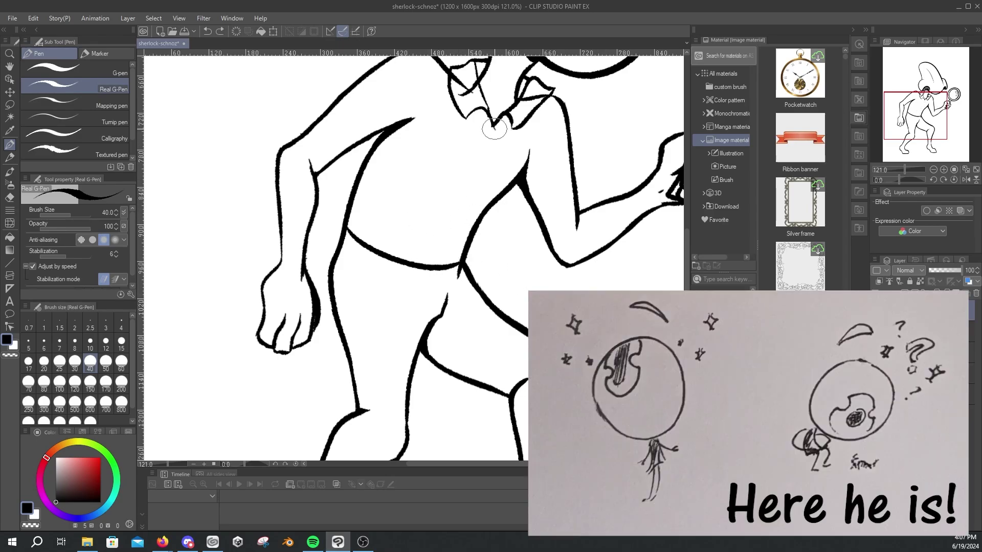
# Step: Ink a short three-button placket below the collar and a short sleeve around the near upper arm
pyautogui.scroll(3, 511, 190)
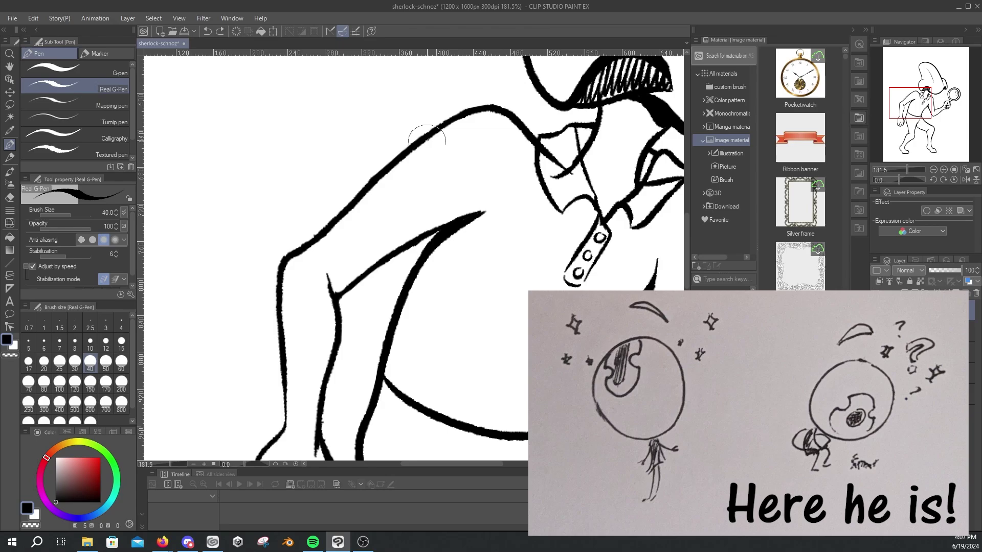
pyautogui.moveTo(324, 224)
pyautogui.mouseDown()
pyautogui.moveTo(375, 301)
pyautogui.moveTo(484, 211)
pyautogui.mouseUp()
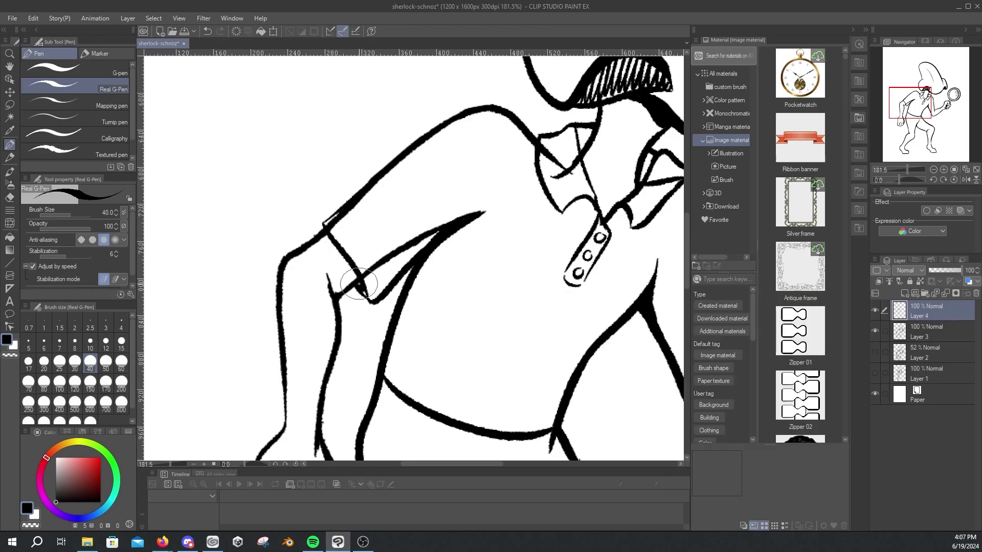
# Step: Ink the short sleeve on the front arm, with its inner edge below the armpit and a hem above the elbow
pyautogui.scroll(-3, 438, 154)
pyautogui.moveTo(400, 251); pyautogui.dragTo(415, 312)
pyautogui.hotkey('ctrl', 'z')
pyautogui.moveTo(473, 268); pyautogui.dragTo(421, 315)
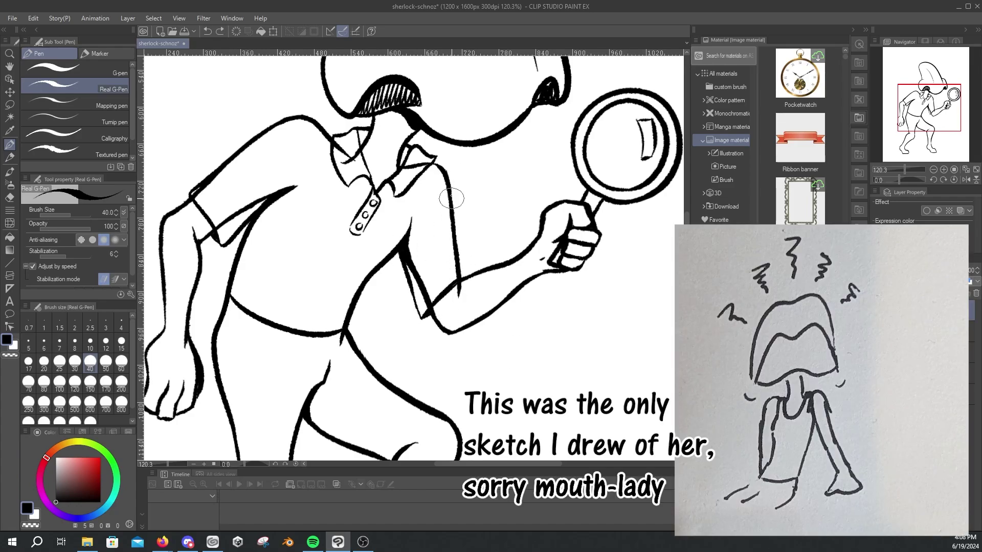
pyautogui.moveTo(451, 198)
pyautogui.mouseDown()
pyautogui.moveTo(460, 277)
pyautogui.moveTo(518, 256)
pyautogui.mouseUp()
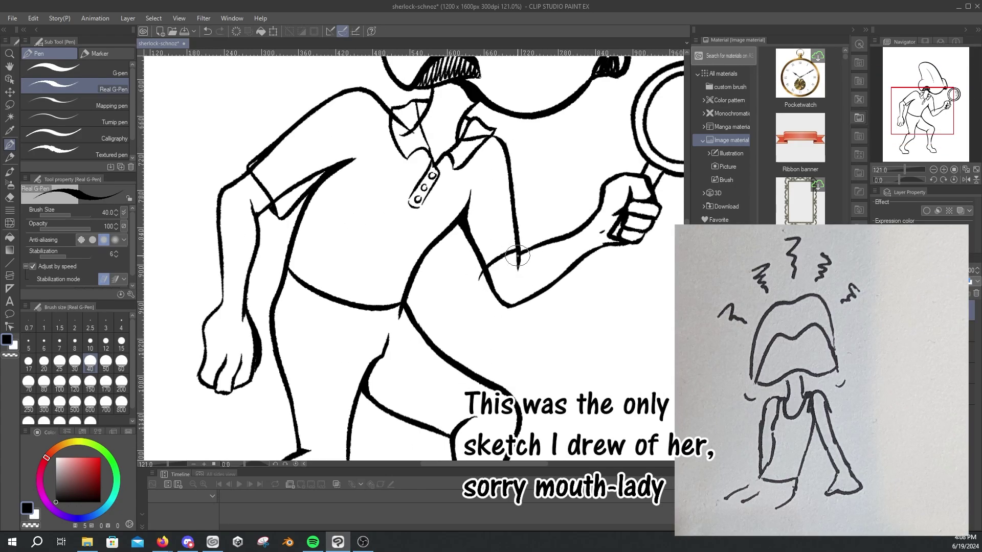
# Step: Rework the front sleeve's inner edge and hem so they meet in a loose corner below the armpit
pyautogui.moveTo(475, 279); pyautogui.dragTo(516, 258)
pyautogui.hotkey('ctrl', 'z')
pyautogui.moveTo(463, 225)
pyautogui.mouseDown()
pyautogui.moveTo(475, 291)
pyautogui.moveTo(499, 260)
pyautogui.moveTo(465, 203)
pyautogui.mouseUp()
pyautogui.hotkey('ctrl', 'z')
pyautogui.hotkey('ctrl', 'z')
pyautogui.hotkey('ctrl', 'z')
pyautogui.moveTo(471, 284); pyautogui.dragTo(463, 236)
pyautogui.hotkey('ctrl', 'z')
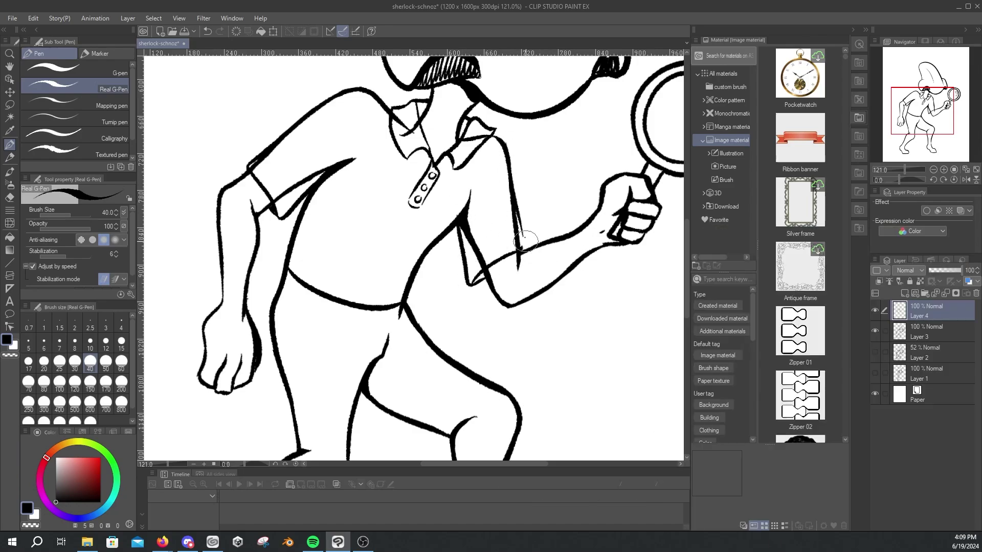
pyautogui.press('e')
# Step: Ink a belt around the waist with a rounded strap end, punched holes and a rectangular buckle
pyautogui.press('p')
pyautogui.moveTo(284, 296); pyautogui.dragTo(394, 326)
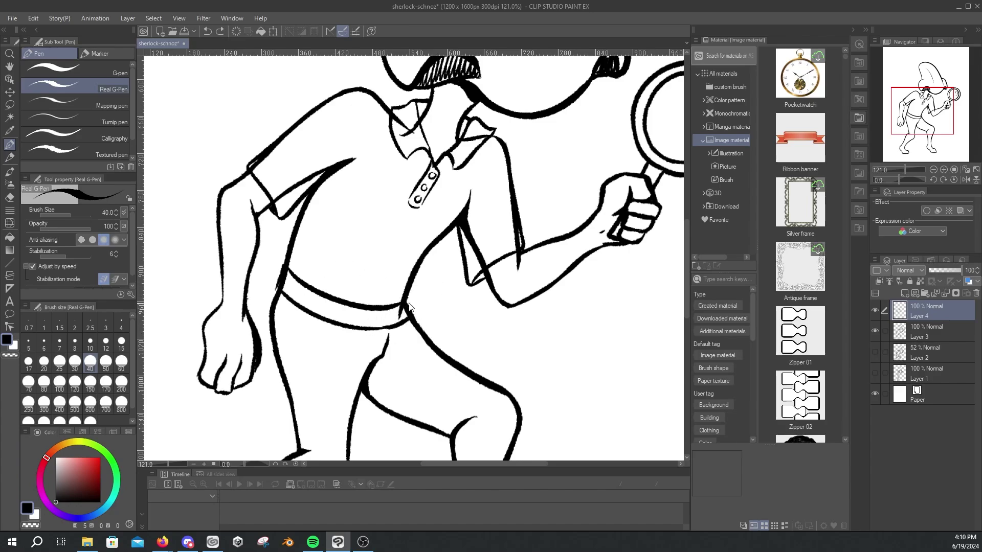
pyautogui.scroll(-5, 389, 194)
pyautogui.scroll(1, 349, 177)
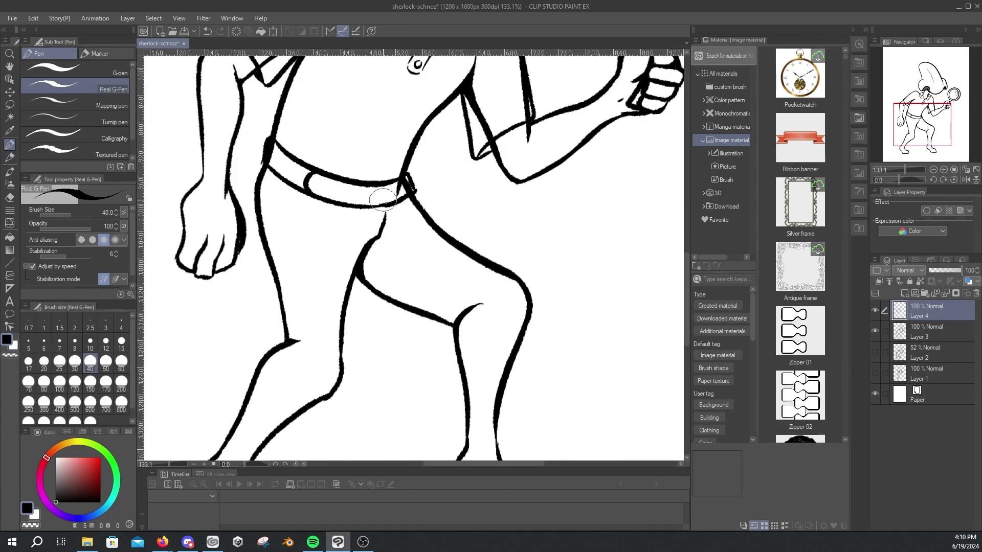
pyautogui.moveTo(353, 183); pyautogui.dragTo(356, 204)
pyautogui.moveTo(349, 184)
pyautogui.mouseDown()
pyautogui.moveTo(347, 203)
pyautogui.moveTo(383, 194)
pyautogui.moveTo(373, 191)
pyautogui.mouseUp()
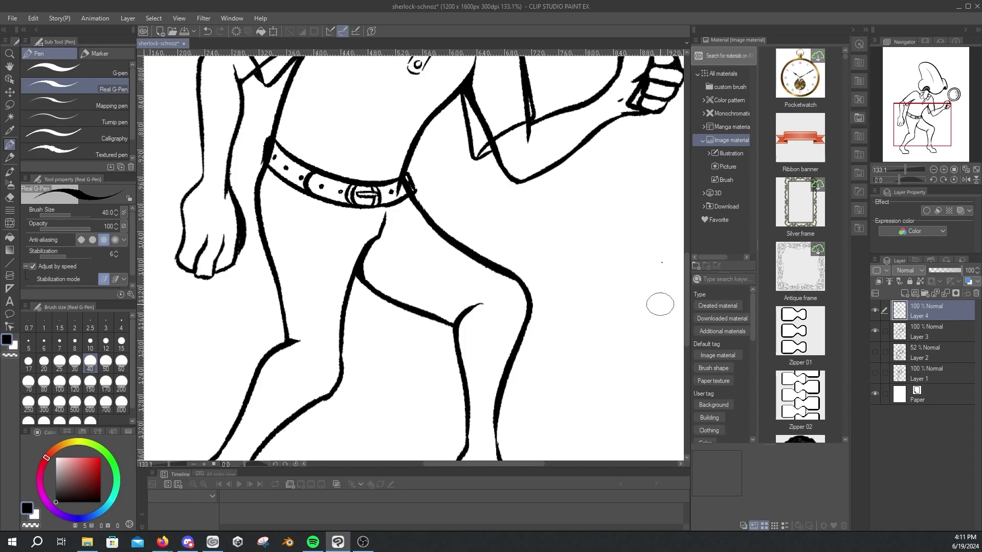
# Step: Ink shoe outlines with raised tongues around both bare feet
pyautogui.scroll(-3, 659, 304)
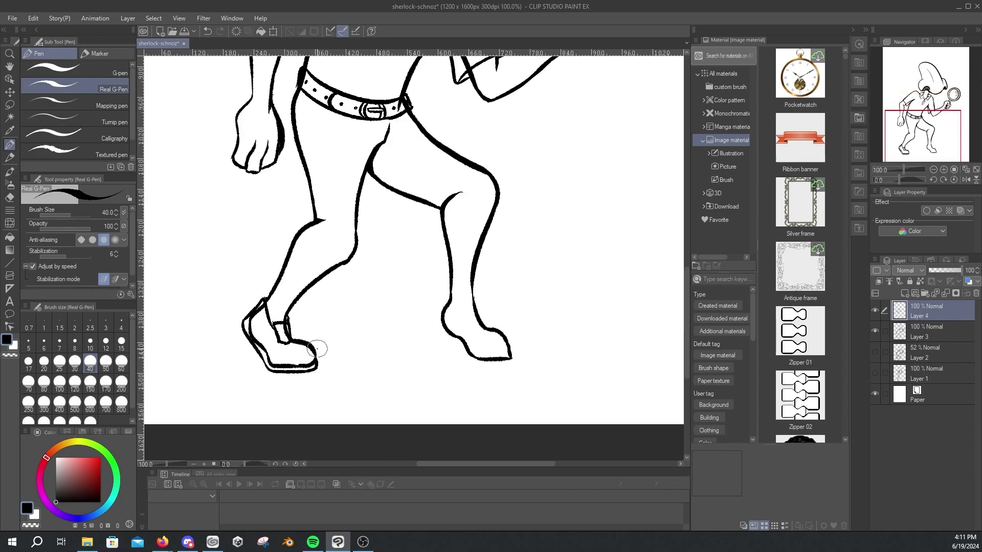
pyautogui.scroll(1, 317, 350)
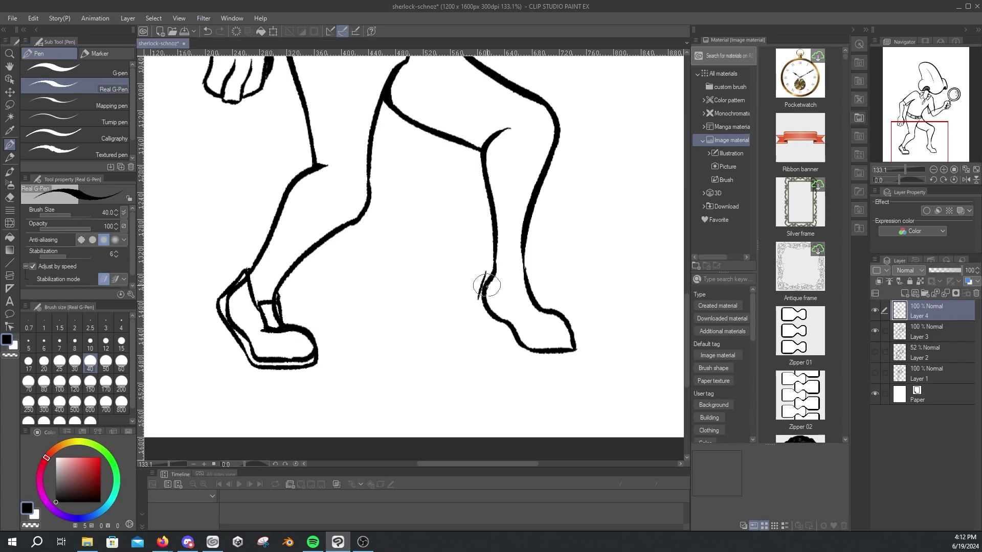
pyautogui.hotkey('ctrl', 'z')
pyautogui.moveTo(527, 315); pyautogui.dragTo(535, 286)
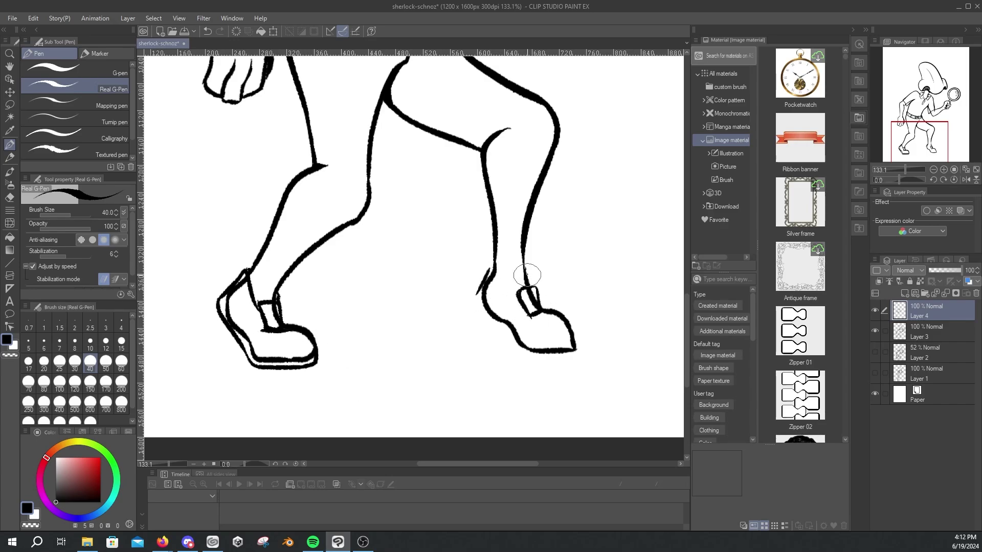
pyautogui.moveTo(476, 297)
pyautogui.mouseDown()
pyautogui.moveTo(524, 354)
pyautogui.moveTo(494, 311)
pyautogui.moveTo(585, 353)
pyautogui.moveTo(512, 344)
pyautogui.moveTo(576, 353)
pyautogui.mouseUp()
pyautogui.hotkey('ctrl', '0')
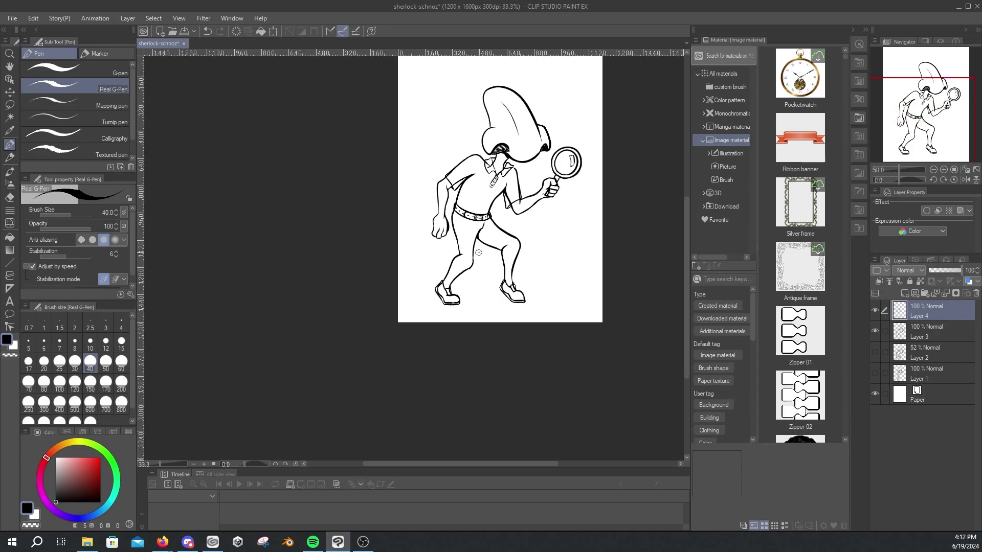
pyautogui.scroll(5, 552, 314)
pyautogui.hotkey('ctrl', 'z')
pyautogui.moveTo(502, 363)
pyautogui.mouseDown()
pyautogui.moveTo(478, 352)
pyautogui.moveTo(508, 363)
pyautogui.moveTo(490, 335)
pyautogui.moveTo(492, 367)
pyautogui.moveTo(514, 365)
pyautogui.mouseUp()
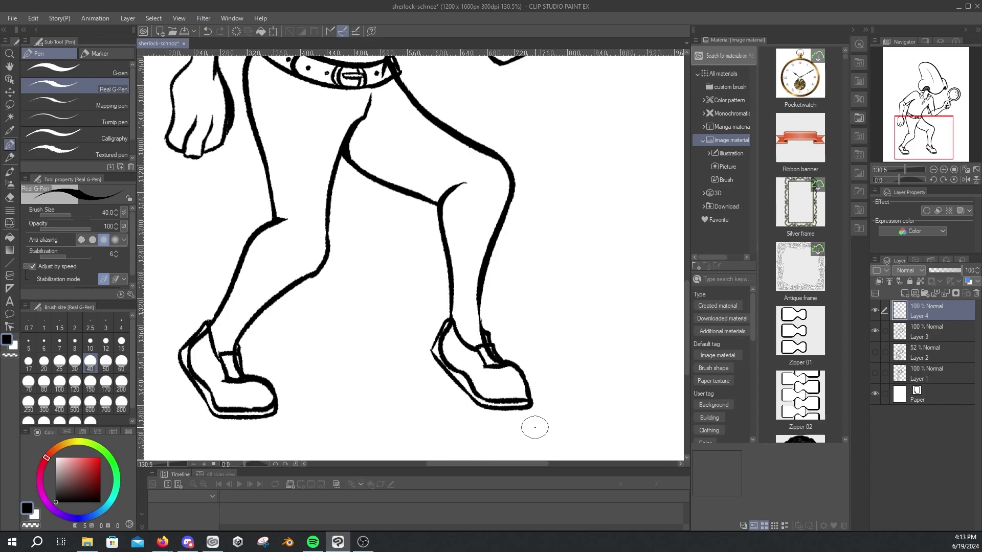
# Step: Ink sock lines at both ankles and a flared trouser leg around the rear shin with creases behind the knee
pyautogui.moveTo(225, 306)
pyautogui.mouseDown()
pyautogui.moveTo(276, 341)
pyautogui.moveTo(329, 263)
pyautogui.moveTo(263, 225)
pyautogui.mouseUp()
pyautogui.moveTo(240, 256); pyautogui.dragTo(249, 243)
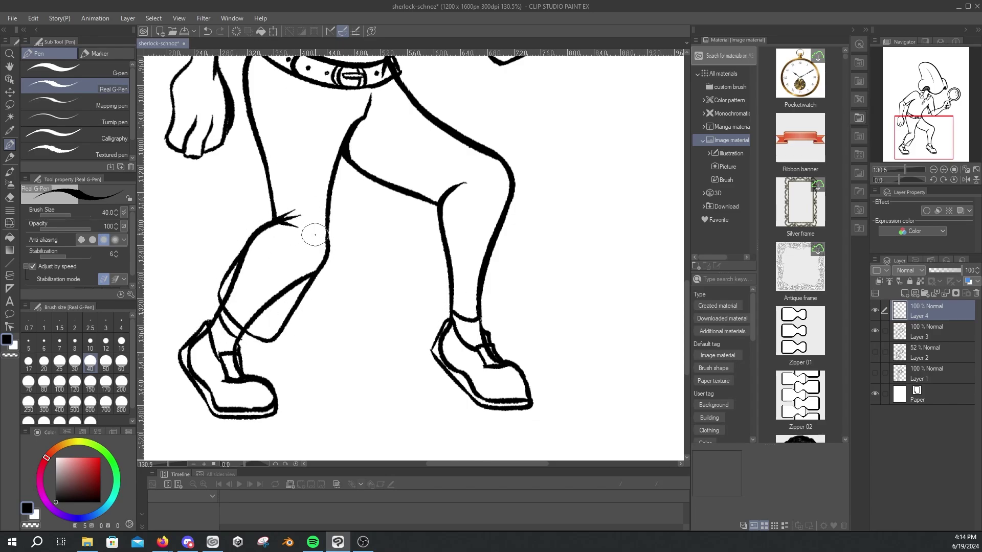
pyautogui.scroll(-3, 532, 193)
pyautogui.scroll(4, 502, 289)
# Step: Undo and redraw the rear trouser leg's flared edges and hem, with crease lines at the knee
pyautogui.hotkey('ctrl', 'z')
pyautogui.hotkey('ctrl', 'z')
pyautogui.moveTo(161, 302)
pyautogui.mouseDown()
pyautogui.moveTo(237, 344)
pyautogui.moveTo(307, 250)
pyautogui.mouseUp()
pyautogui.hotkey('ctrl', 'z')
pyautogui.hotkey('ctrl', 'z')
pyautogui.moveTo(205, 243); pyautogui.dragTo(164, 317)
pyautogui.moveTo(225, 219); pyautogui.dragTo(268, 210)
pyautogui.moveTo(299, 225); pyautogui.dragTo(309, 236)
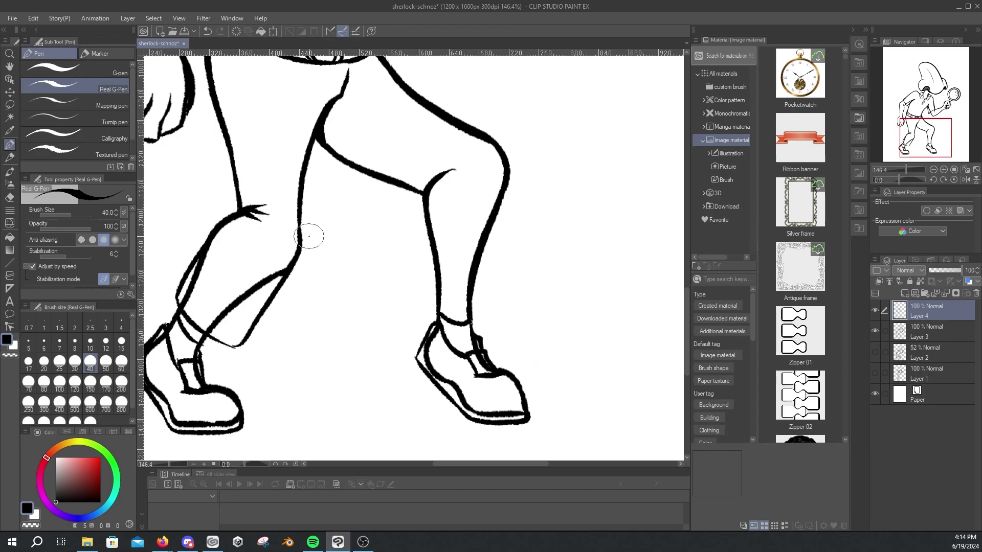
pyautogui.hotkey('ctrl', 'z')
# Step: Ink a straight, loose trouser leg with a hem above the front ankle and a crease at the knee
pyautogui.moveTo(417, 251)
pyautogui.mouseDown()
pyautogui.moveTo(415, 307)
pyautogui.moveTo(466, 313)
pyautogui.mouseUp()
pyautogui.hotkey('ctrl', 'z')
pyautogui.moveTo(420, 195)
pyautogui.mouseDown()
pyautogui.moveTo(422, 277)
pyautogui.moveTo(500, 303)
pyautogui.mouseUp()
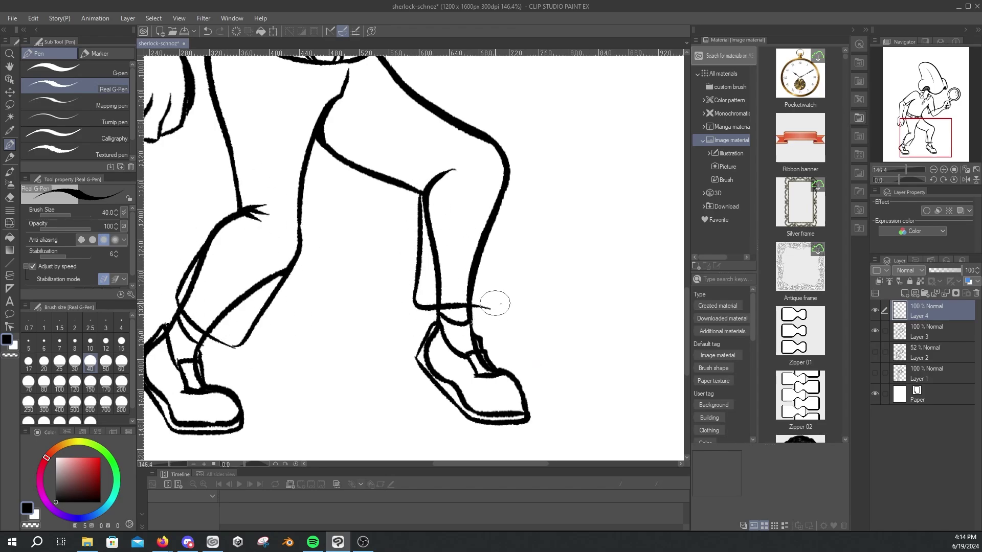
pyautogui.moveTo(508, 171); pyautogui.dragTo(505, 298)
pyautogui.moveTo(437, 164); pyautogui.dragTo(426, 190)
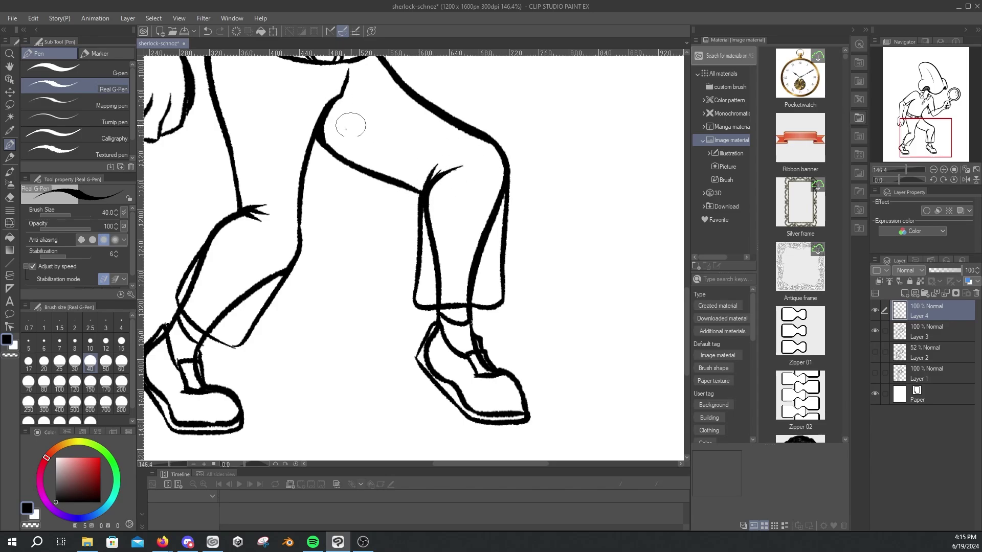
# Step: On a duplicate of Layer 3 with the original hidden, erase the arm lines showing through both sleeves
pyautogui.hotkey('ctrl', '0')
pyautogui.scroll(5, 357, 90)
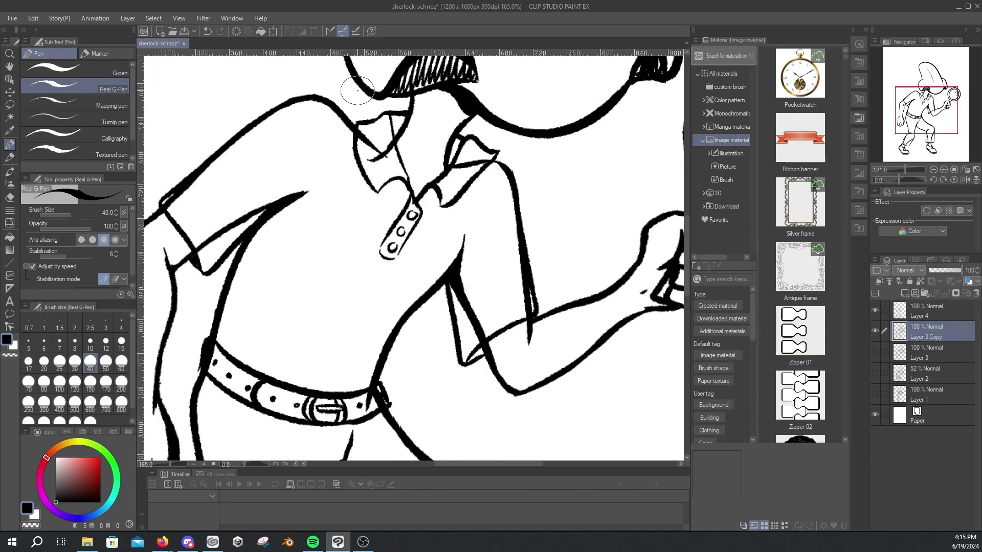
pyautogui.scroll(1, 260, 128)
pyautogui.press('e')
pyautogui.moveTo(200, 254); pyautogui.dragTo(302, 192)
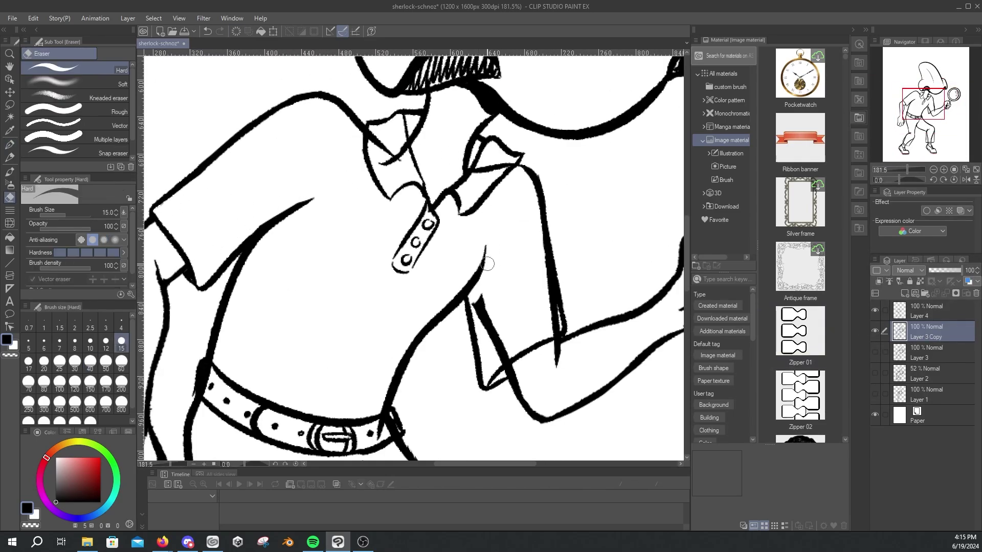
pyautogui.moveTo(479, 297); pyautogui.dragTo(506, 366)
pyautogui.press('p')
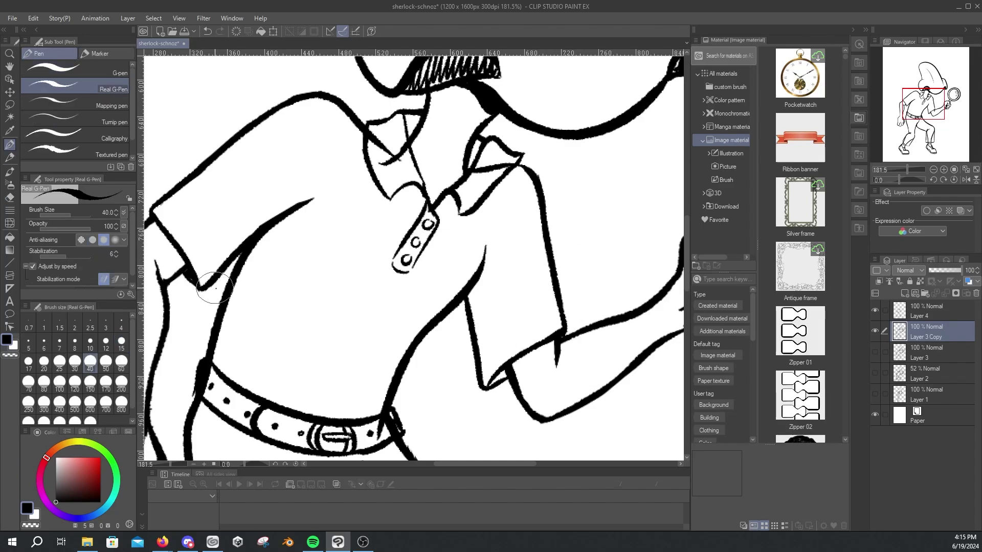
# Step: Erase the shoulder and neck lines showing through both collar flaps and touch up the neck line with ink
pyautogui.press('e')
pyautogui.moveTo(373, 127); pyautogui.dragTo(407, 165)
pyautogui.moveTo(473, 156); pyautogui.dragTo(515, 173)
pyautogui.press('p')
pyautogui.moveTo(453, 125); pyautogui.dragTo(413, 129)
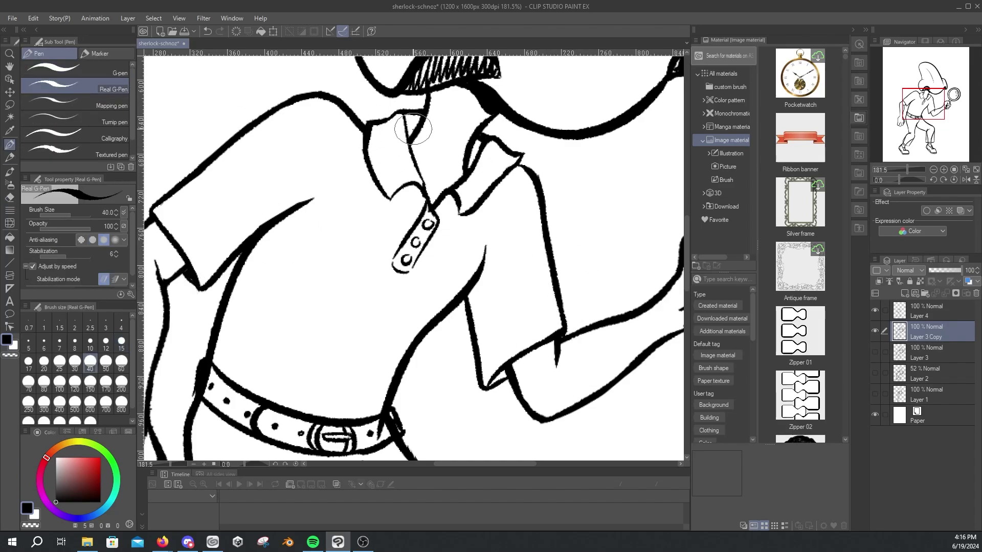
# Step: Erase the bare-foot outlines showing inside both shoes
pyautogui.scroll(-5, 468, 165)
pyautogui.scroll(3, 312, 398)
pyautogui.press('e')
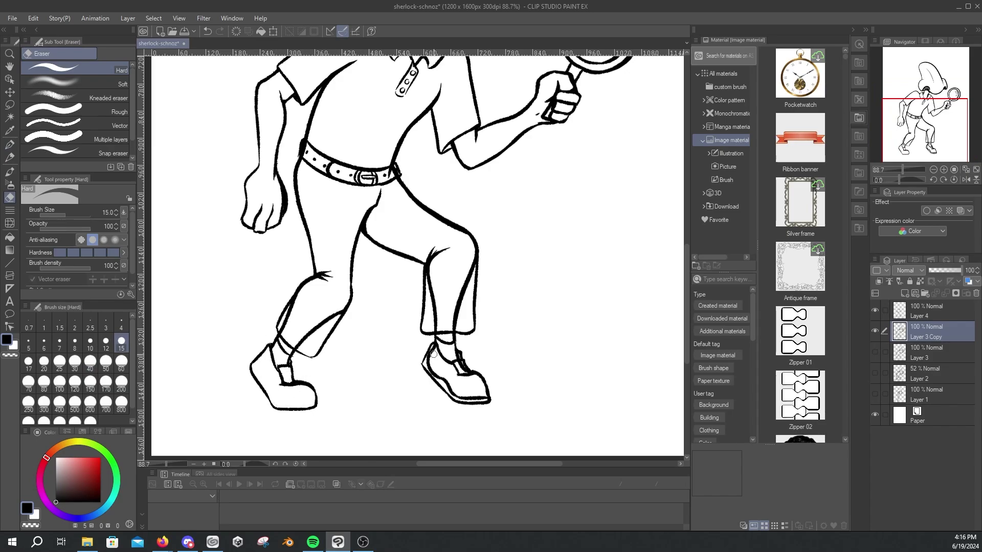
pyautogui.press('p')
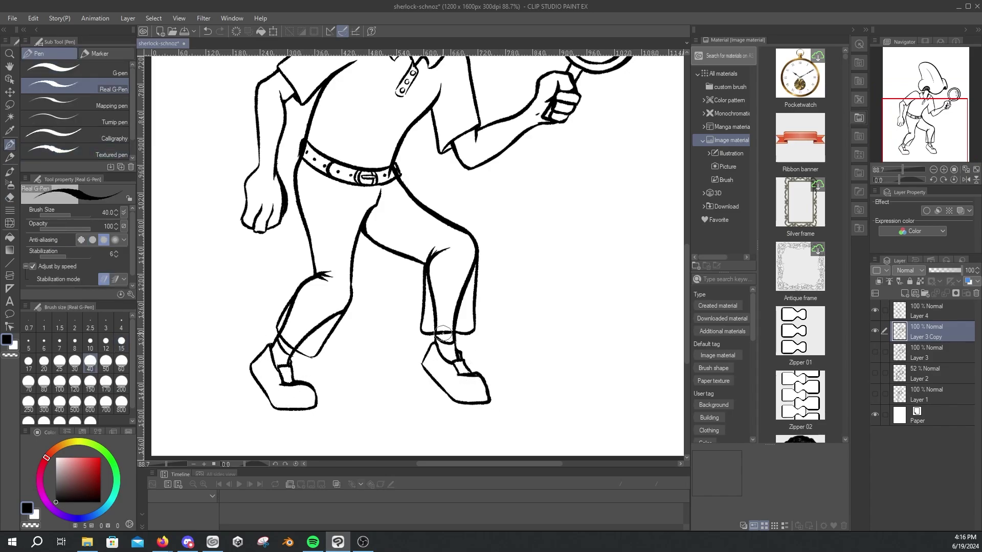
# Step: Erase the front shoe's pointed toe line and ink a rounder toe in its place
pyautogui.scroll(3, 443, 333)
pyautogui.press('e')
pyautogui.moveTo(460, 361); pyautogui.dragTo(475, 397)
pyautogui.press('p')
pyautogui.moveTo(437, 348); pyautogui.dragTo(476, 381)
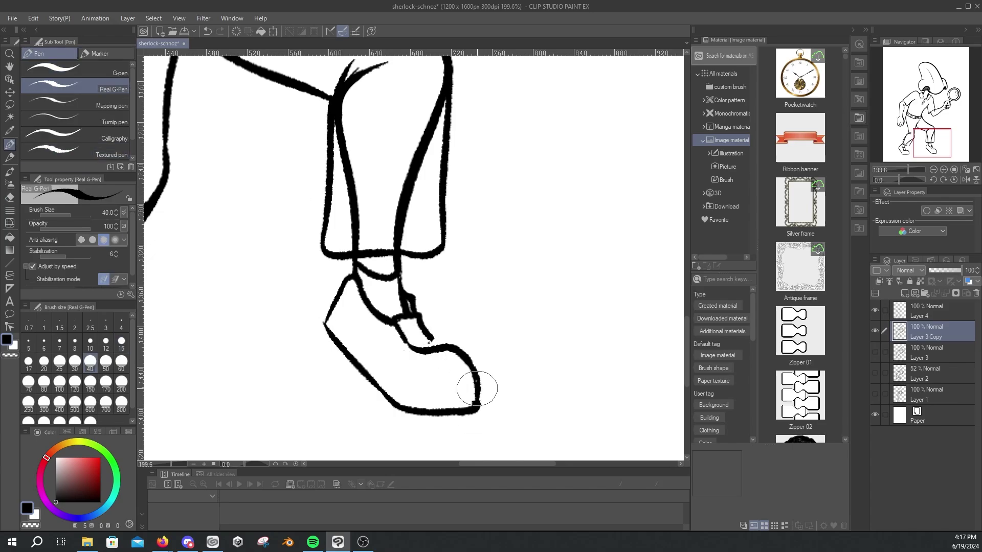
# Step: Tidy the front shoe's tongue lines and ink the tongue's lower edge on Layer 4
pyautogui.scroll(-2, 476, 388)
pyautogui.press('e')
pyautogui.hotkey('alt', ']')
pyautogui.hotkey('ctrl', '0')
pyautogui.scroll(3, 496, 287)
pyautogui.press('p')
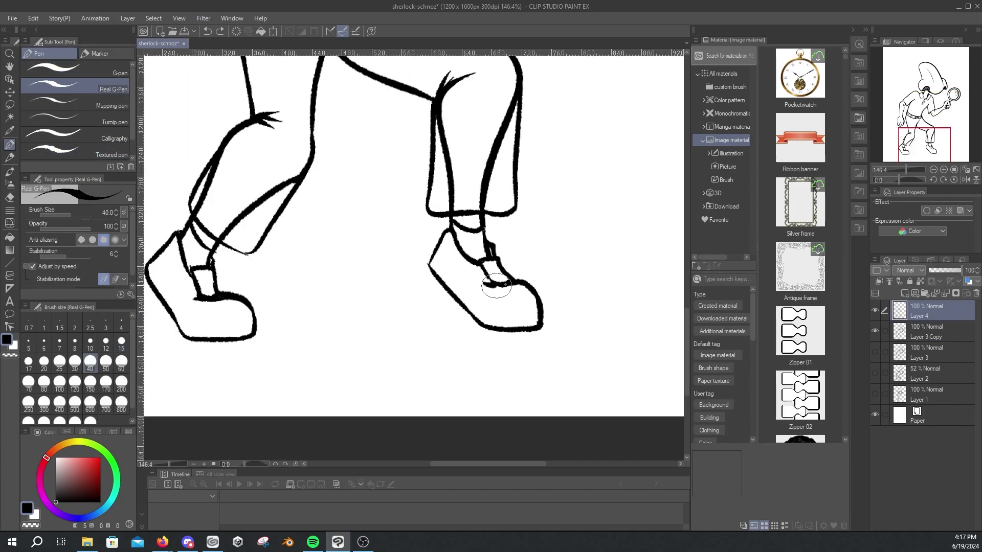
# Step: Erase the bare-leg lines showing inside both trouser legs on Layer 3 Copy
pyautogui.hotkey('ctrl', '0')
pyautogui.scroll(3, 440, 230)
pyautogui.press('e')
pyautogui.hotkey('alt', '[')
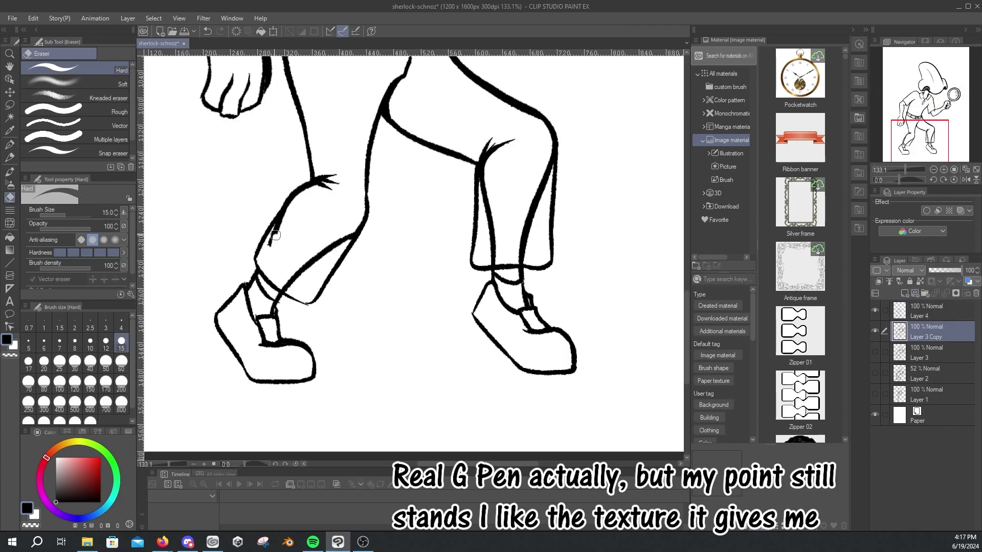
pyautogui.moveTo(271, 238); pyautogui.dragTo(261, 269)
pyautogui.moveTo(287, 292); pyautogui.dragTo(324, 259)
pyautogui.moveTo(358, 225); pyautogui.dragTo(499, 228)
pyautogui.moveTo(521, 261)
pyautogui.mouseDown()
pyautogui.moveTo(543, 149)
pyautogui.moveTo(551, 171)
pyautogui.mouseUp()
pyautogui.hotkey('alt', ']')
pyautogui.hotkey('ctrl', '0')
pyautogui.scroll(3, 339, 298)
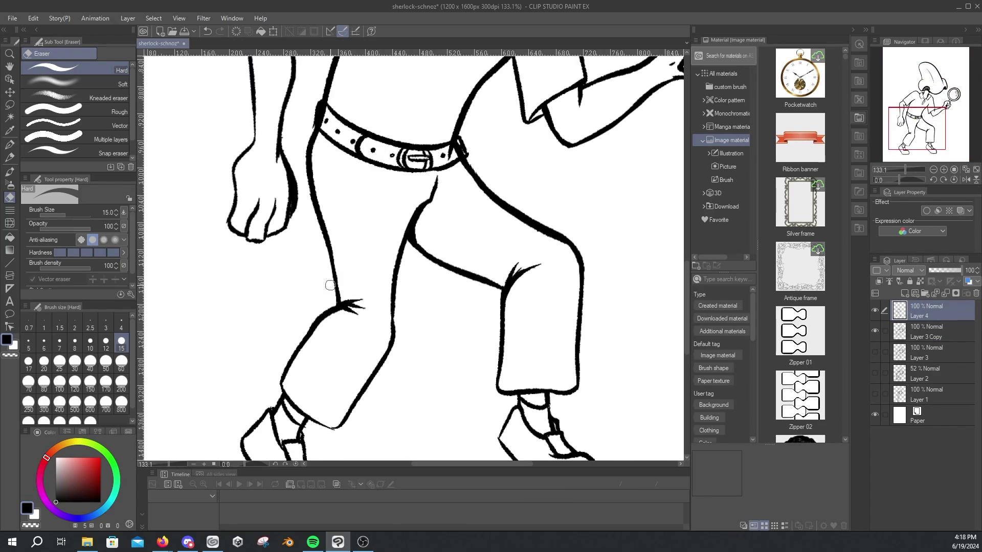
# Step: Re-ink the rear trouser leg's outer edge from below the belt down to the knee crease
pyautogui.hotkey('alt', '[')
pyautogui.press('p')
pyautogui.moveTo(339, 298)
pyautogui.mouseDown()
pyautogui.moveTo(314, 187)
pyautogui.moveTo(338, 312)
pyautogui.mouseUp()
pyautogui.moveTo(302, 163); pyautogui.dragTo(333, 266)
pyautogui.hotkey('ctrl', '0')
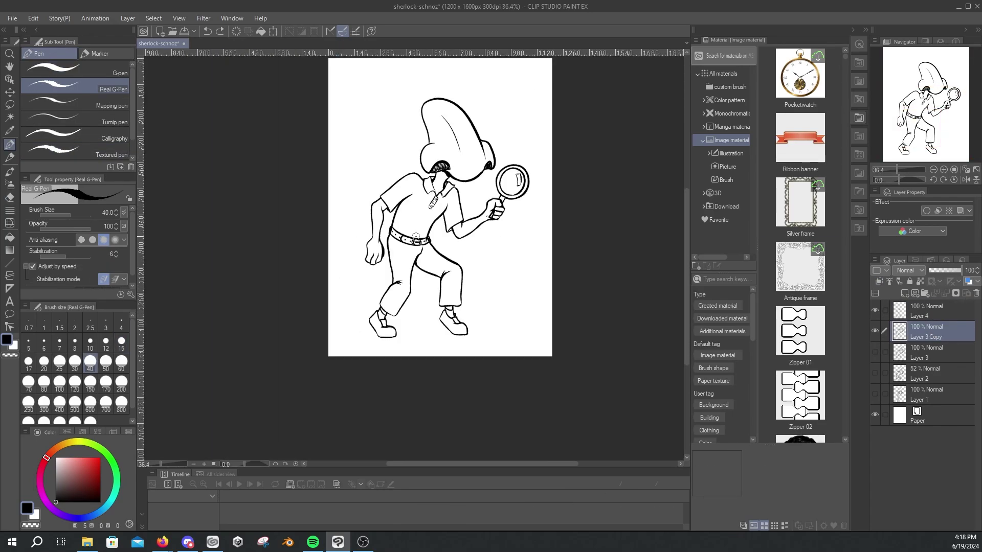
# Step: Erase the body lines overlapping both ends of the belt
pyautogui.scroll(5, 359, 223)
pyautogui.moveTo(359, 223)
pyautogui.mouseDown()
pyautogui.moveTo(359, 153)
pyautogui.moveTo(370, 162)
pyautogui.mouseUp()
pyautogui.press('e')
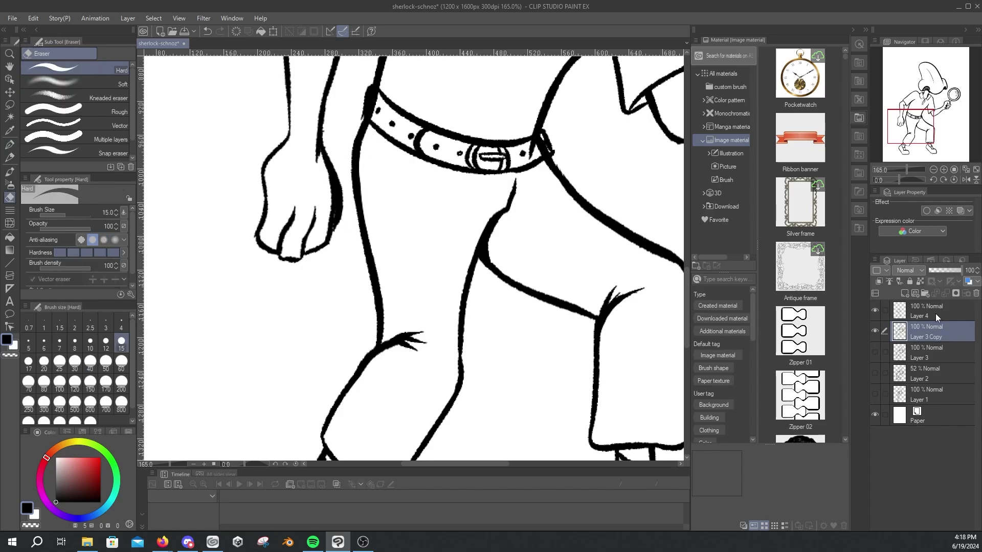
pyautogui.hotkey('ctrl', 'z')
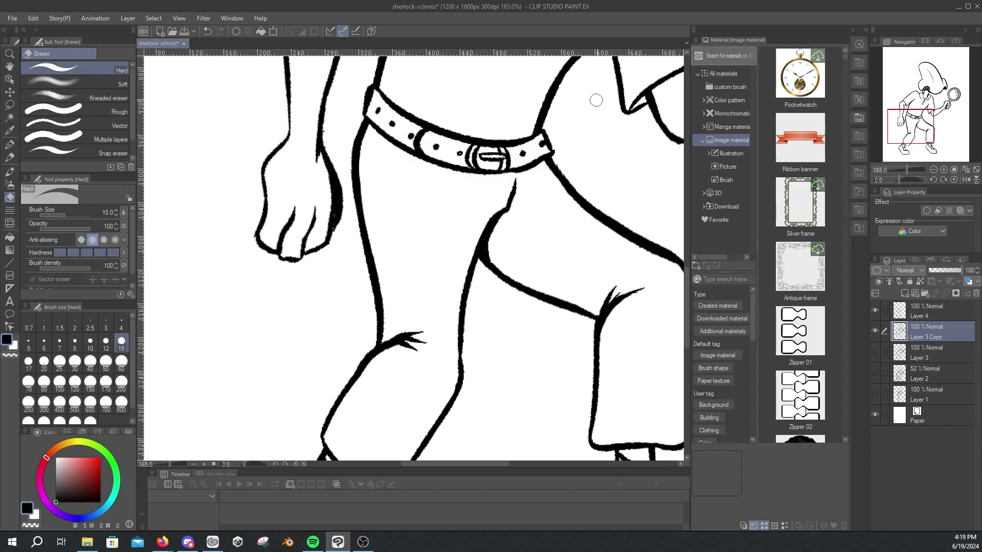
# Step: Thicken the shirt's side line under the armpit of the arm holding the magnifying glass
pyautogui.hotkey('ctrl', '0')
pyautogui.scroll(1, 515, 328)
pyautogui.scroll(4, 419, 184)
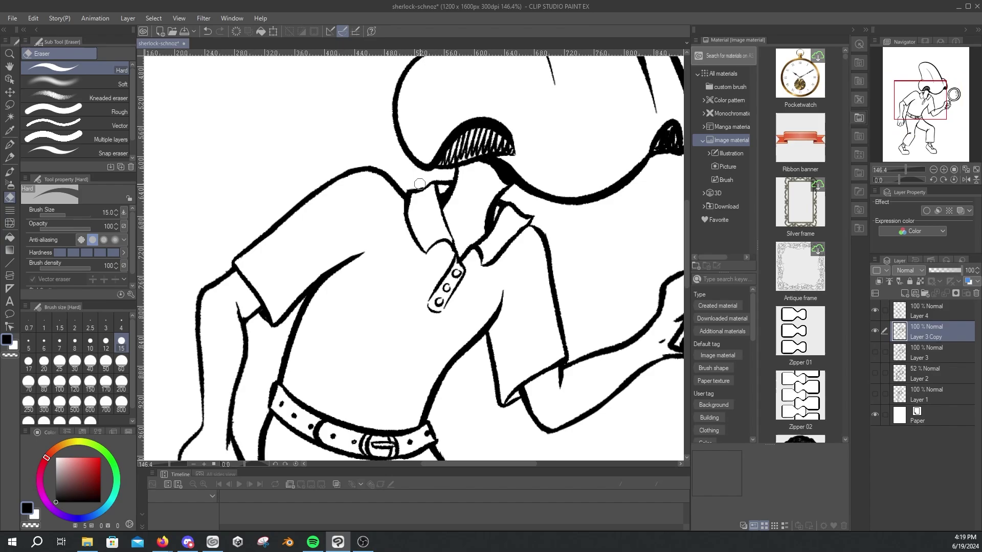
pyautogui.press('p')
pyautogui.scroll(3, 411, 230)
pyautogui.scroll(-3, 460, 237)
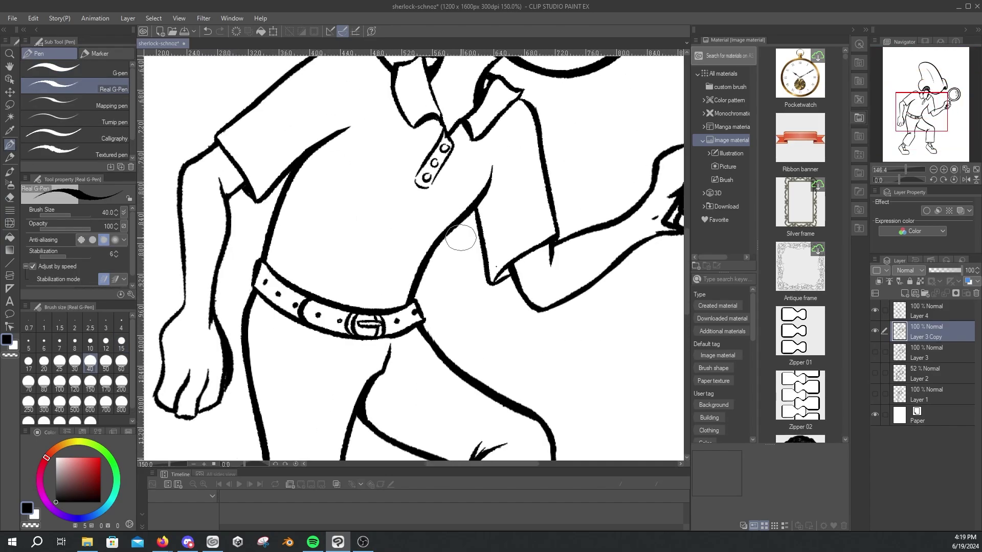
pyautogui.scroll(3, 460, 238)
pyautogui.scroll(-2, 544, 179)
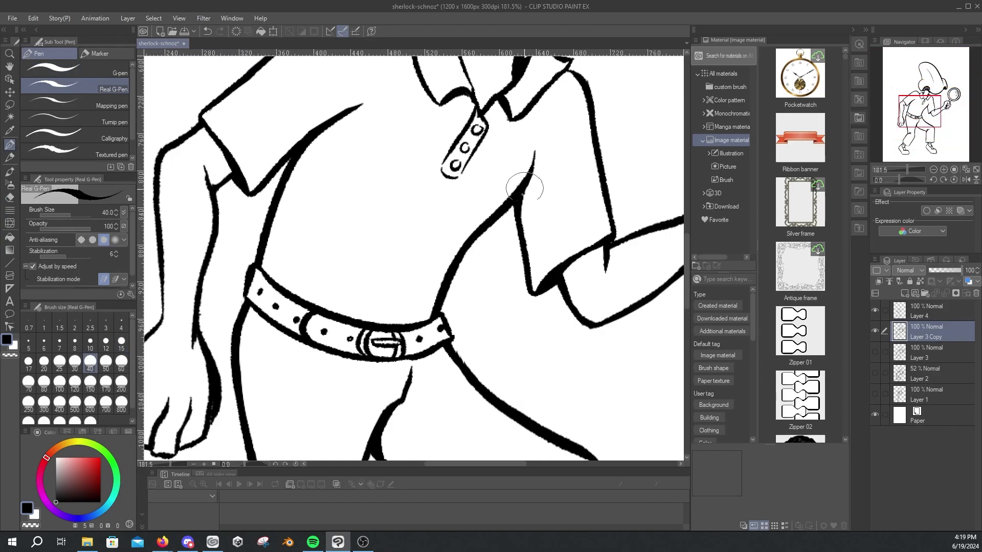
# Step: Thicken the armpit crease beside the hanging arm's sleeve and trim it to a tapered tip
pyautogui.moveTo(296, 159); pyautogui.dragTo(358, 107)
pyautogui.scroll(-2, 513, 286)
pyautogui.scroll(4, 301, 265)
pyautogui.press('e')
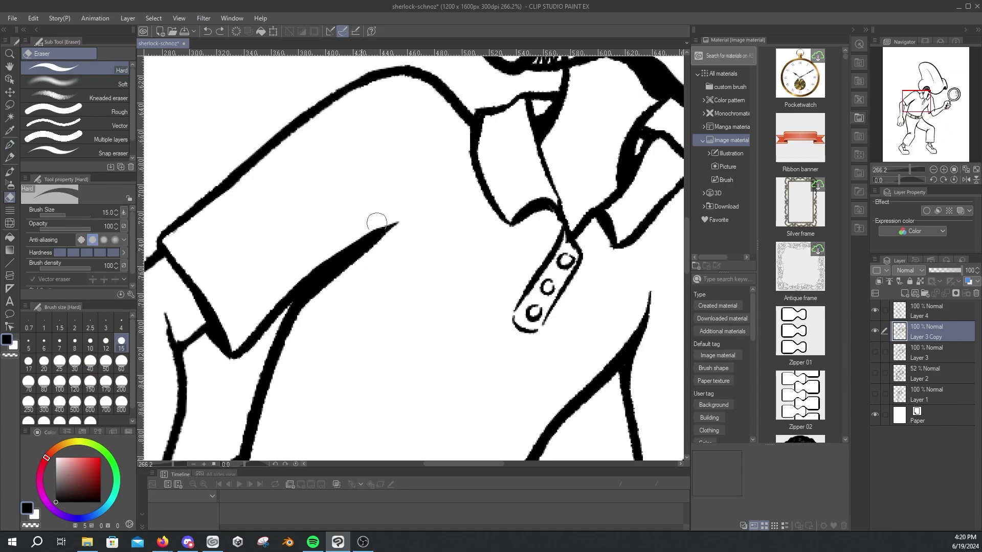
pyautogui.scroll(-2, 471, 196)
pyautogui.moveTo(307, 203); pyautogui.dragTo(318, 207)
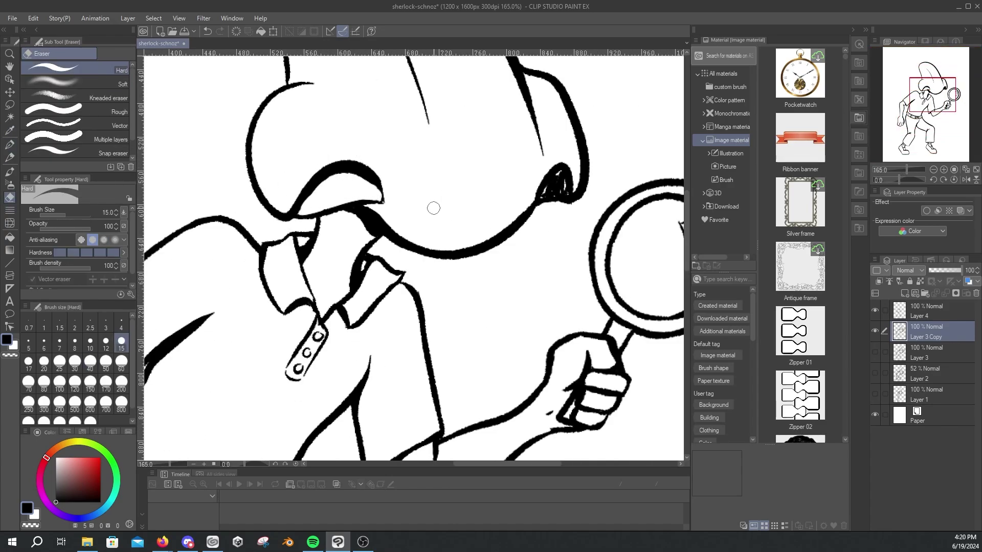
# Step: Redo the shading inside both nostrils with a solid black upper edge breaking into hatch lines
pyautogui.press('p')
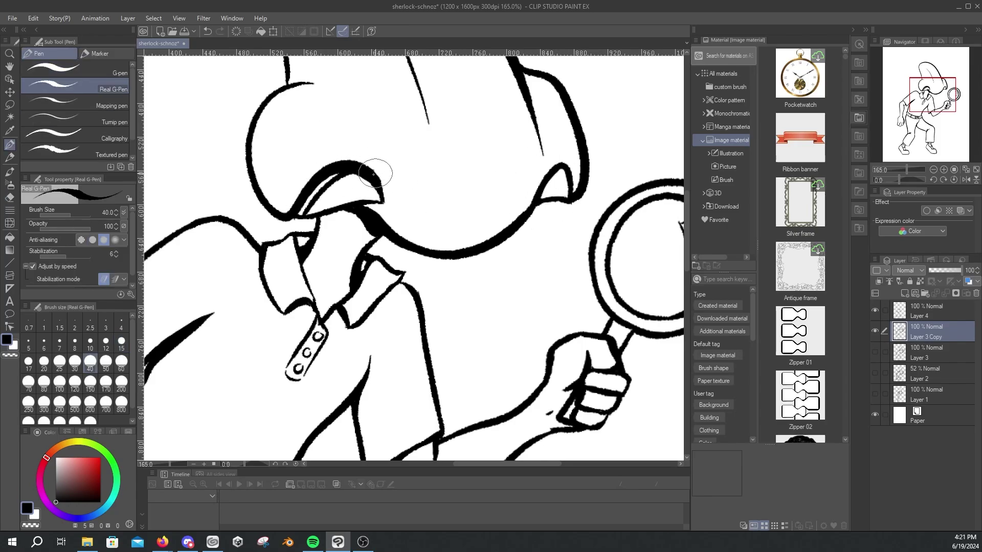
pyautogui.scroll(-4, 511, 153)
pyautogui.scroll(4, 513, 233)
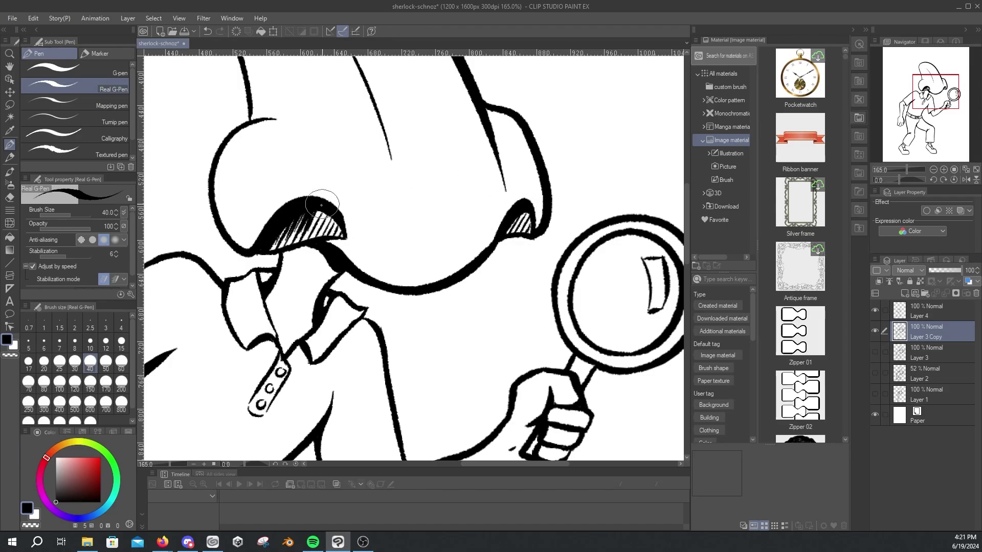
pyautogui.scroll(-4, 298, 209)
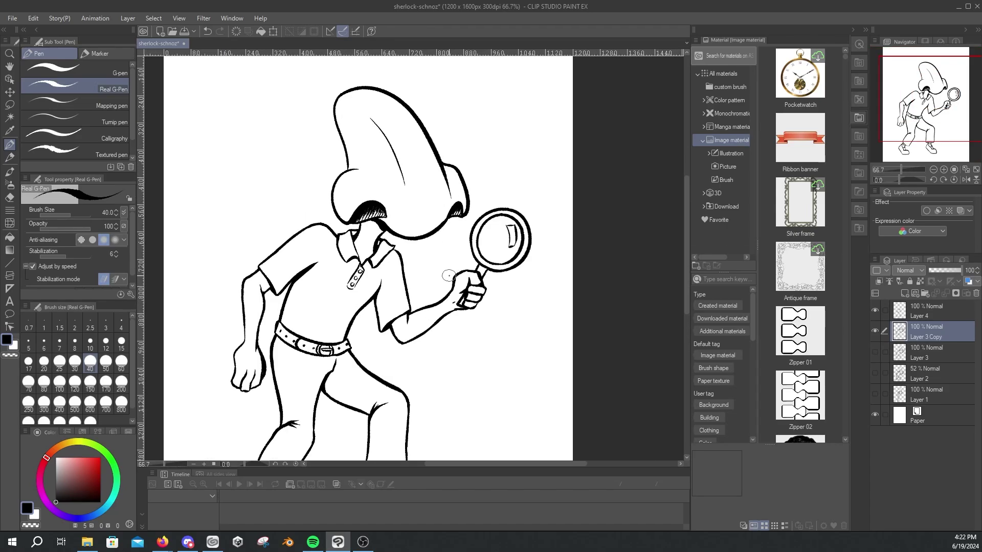
# Step: Thicken the nose outline and the inner lines of the collar and neck
pyautogui.scroll(3, 266, 212)
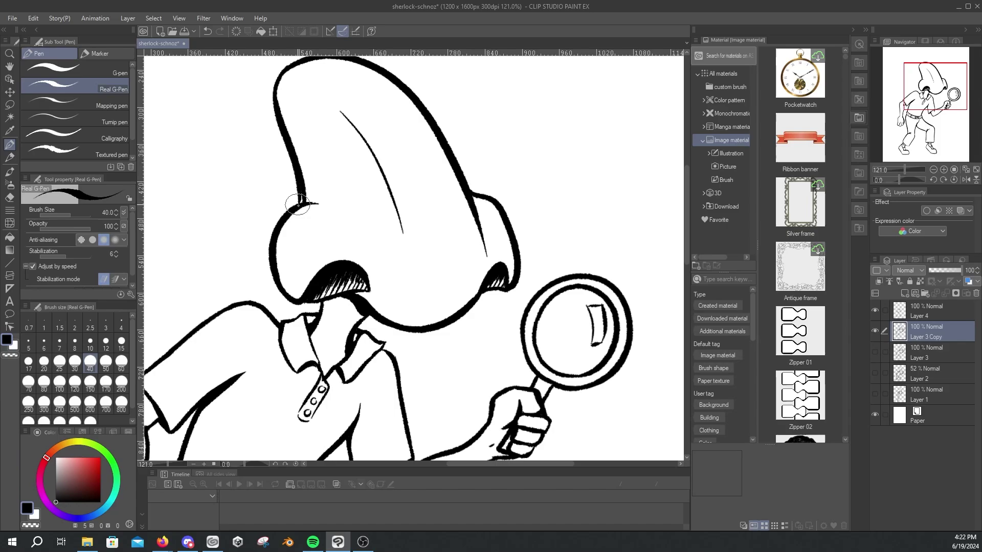
pyautogui.scroll(2, 312, 246)
pyautogui.scroll(-4, 168, 139)
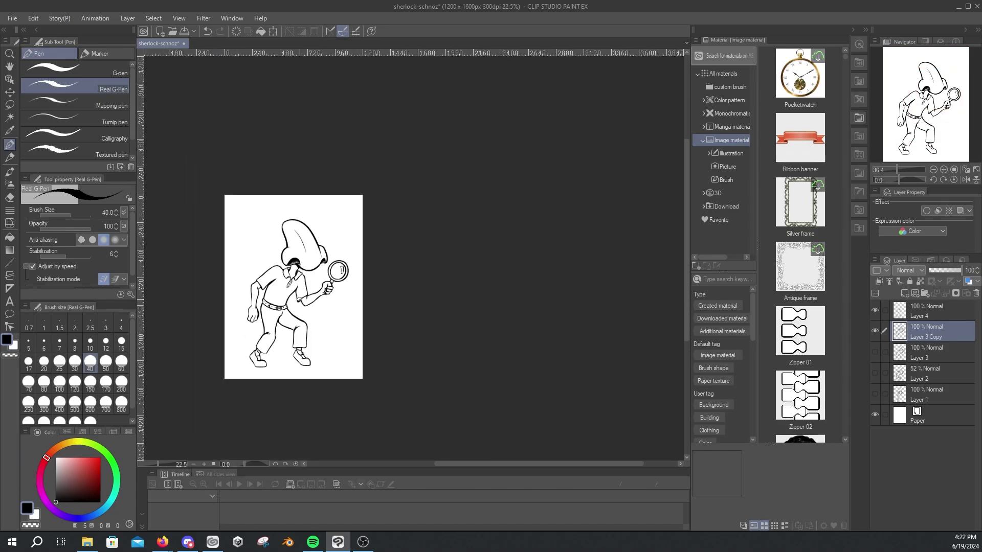
pyautogui.scroll(5, 454, 241)
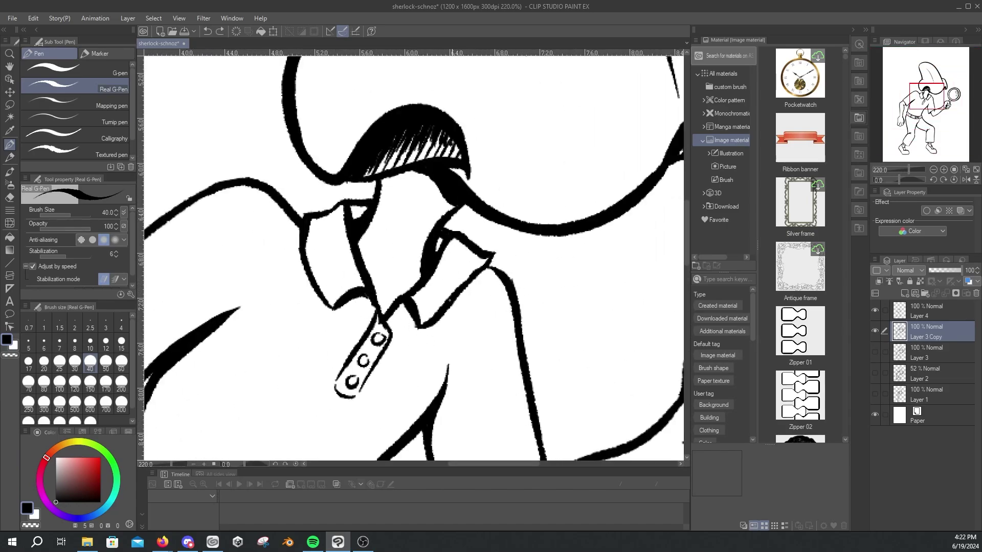
pyautogui.scroll(-4, 474, 326)
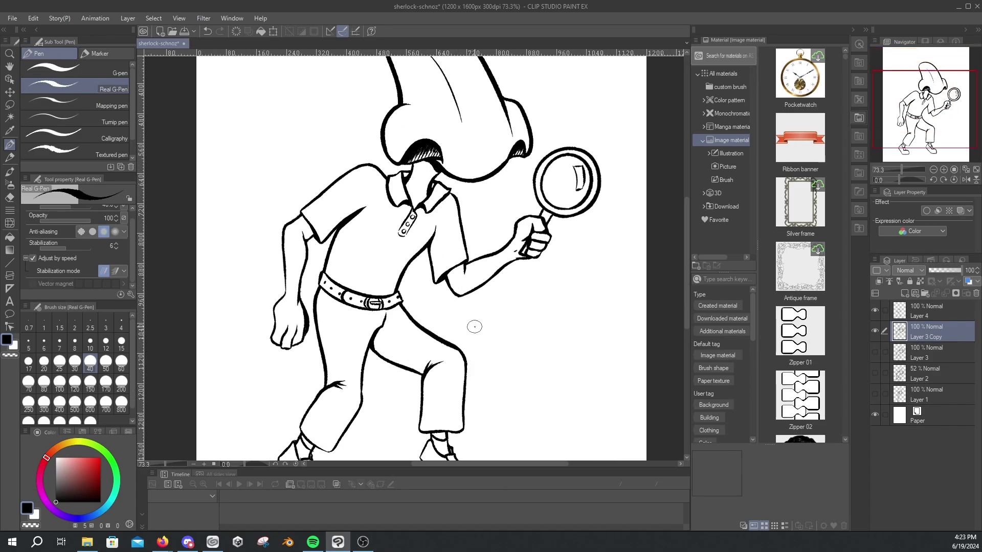
# Step: Merge the clothes layer into Layer 3 Copy and show Layer 3 beneath it at 58% opacity as a guide
pyautogui.press('h')
pyautogui.scroll(4, 504, 186)
pyautogui.press('e')
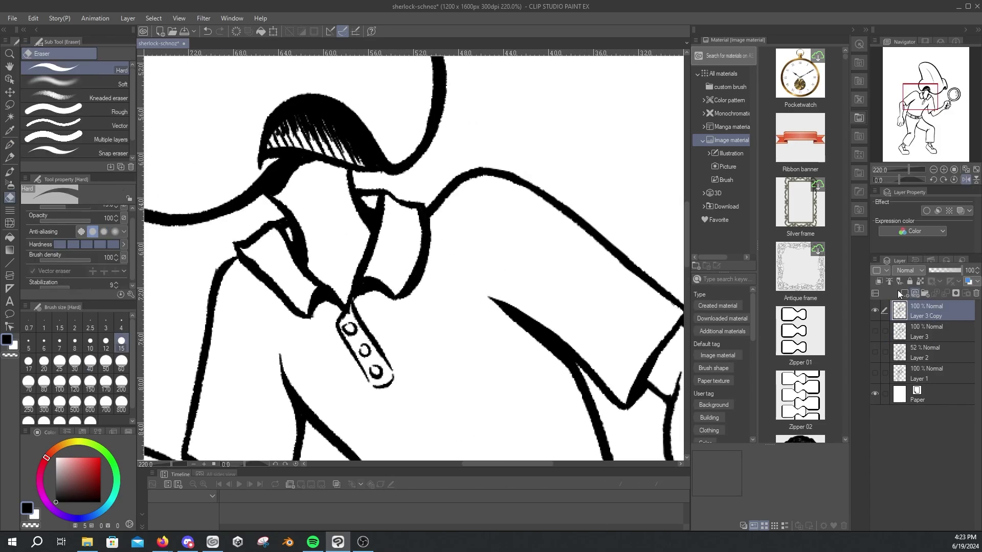
pyautogui.hotkey('ctrl', 'z')
pyautogui.press('p')
pyautogui.hotkey('ctrl', 'z')
pyautogui.hotkey('ctrl', 'z')
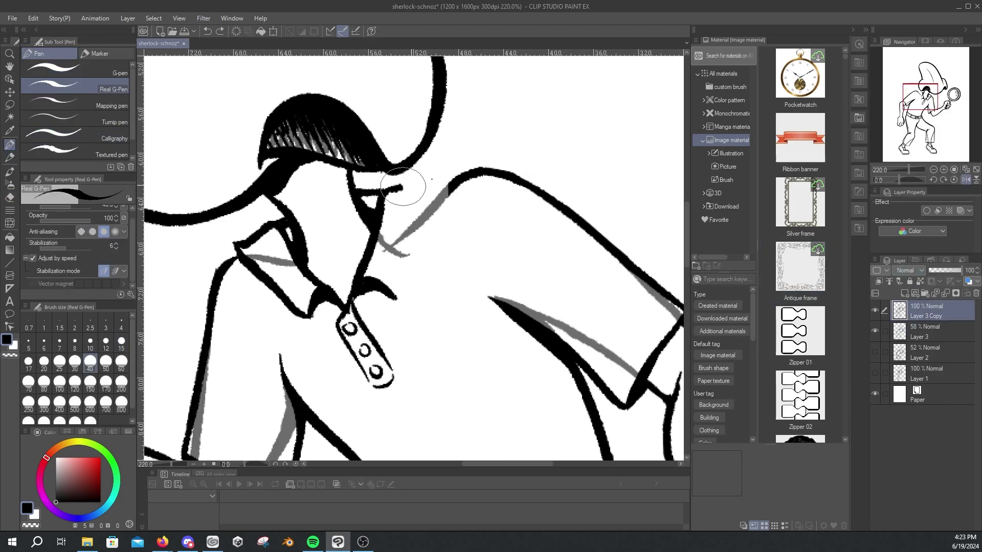
# Step: Redraw the hanging-arm side's collar flap wider, with its outer edge rising to a point at the shoulder
pyautogui.moveTo(403, 186)
pyautogui.mouseDown()
pyautogui.moveTo(459, 164)
pyautogui.moveTo(394, 297)
pyautogui.mouseUp()
pyautogui.moveTo(458, 163); pyautogui.dragTo(438, 237)
pyautogui.press('e')
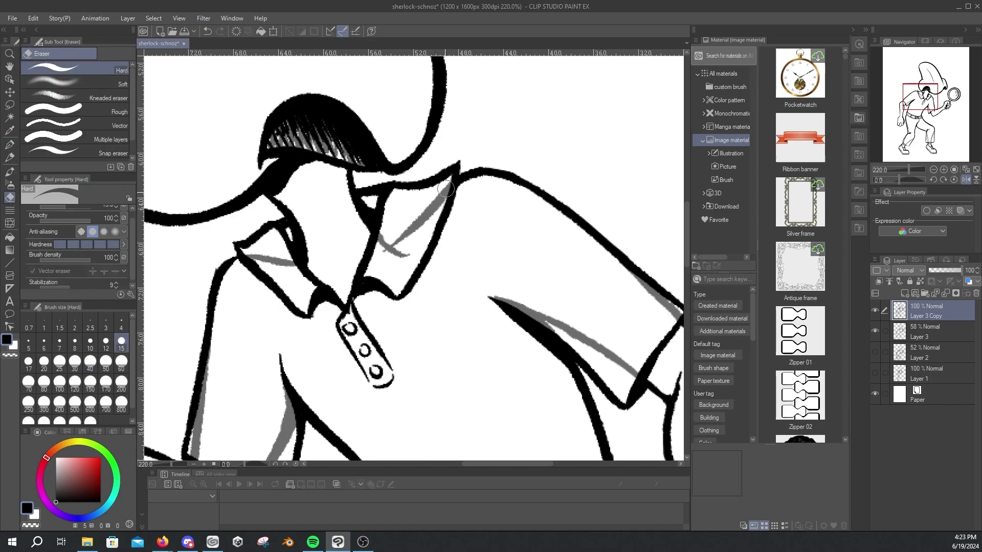
pyautogui.hotkey('ctrl', '0')
pyautogui.press('h')
pyautogui.scroll(5, 439, 228)
pyautogui.press('p')
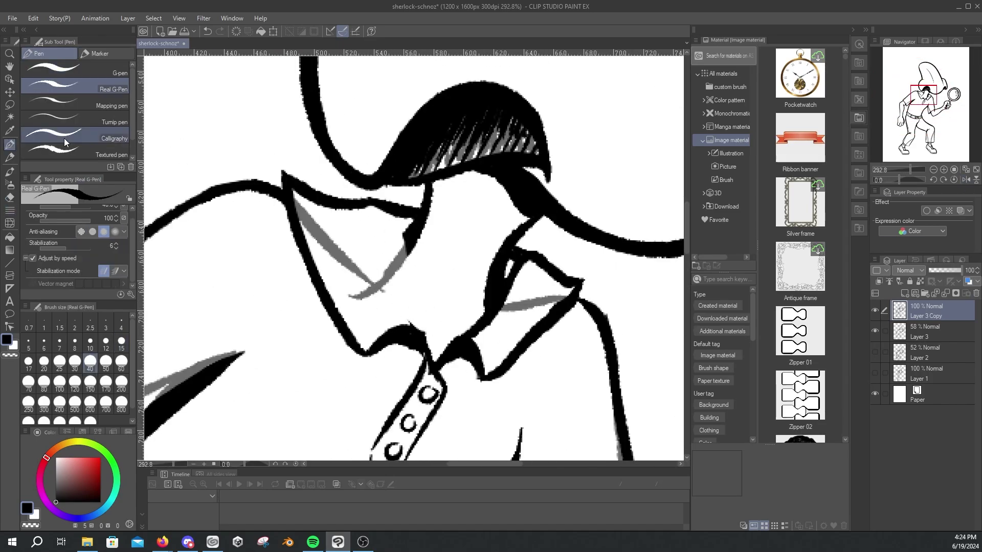
pyautogui.hotkey('ctrl', '0')
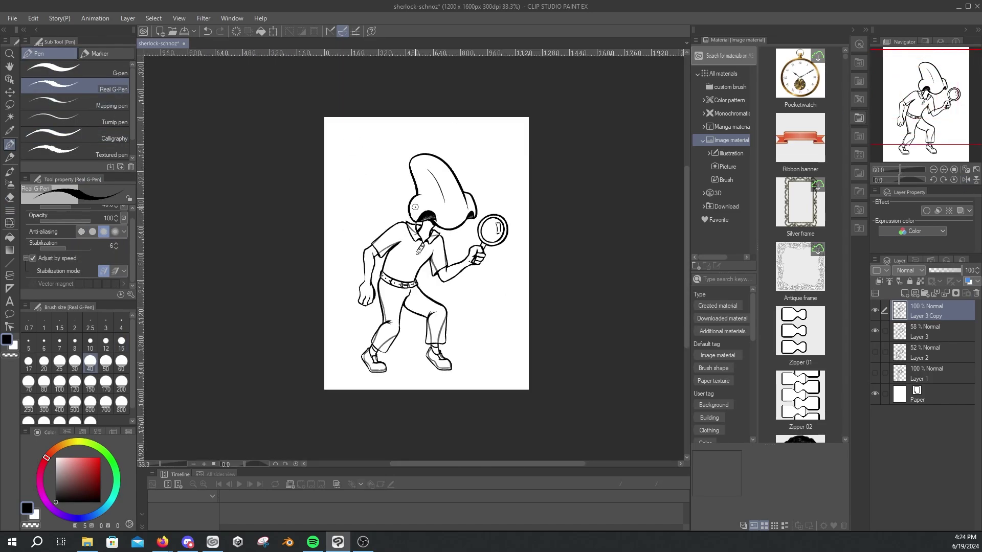
# Step: Hide Layer 3 and ink a few thin wrinkle lines across the shirt's belly above the belt
pyautogui.scroll(2, 415, 207)
pyautogui.scroll(-1, 474, 225)
pyautogui.scroll(3, 341, 234)
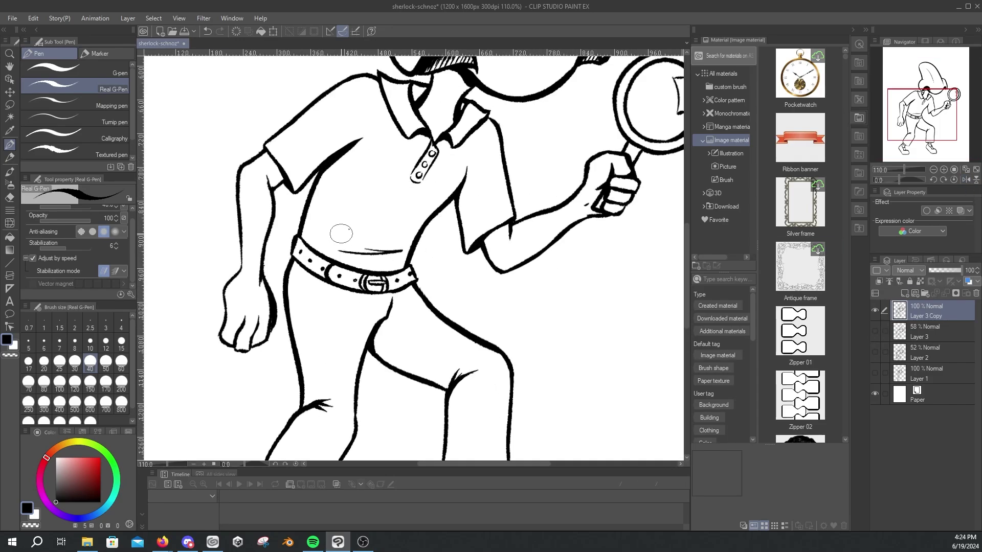
pyautogui.moveTo(350, 215); pyautogui.dragTo(399, 230)
pyautogui.moveTo(353, 241); pyautogui.dragTo(407, 240)
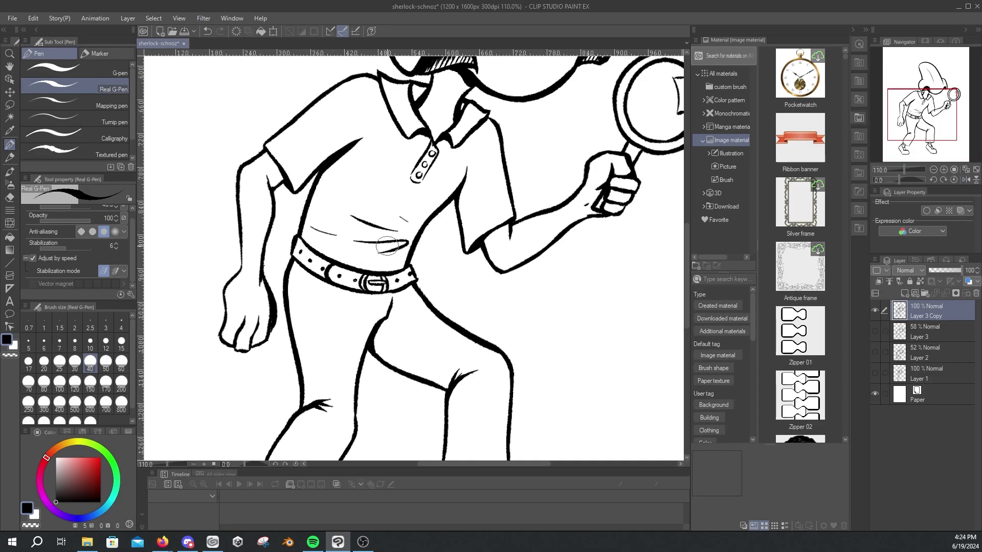
pyautogui.scroll(-1, 396, 238)
pyautogui.hotkey('ctrl', 'z')
# Step: Ink a forked tip on the shirt's armpit crease beside the hanging arm
pyautogui.scroll(3, 404, 233)
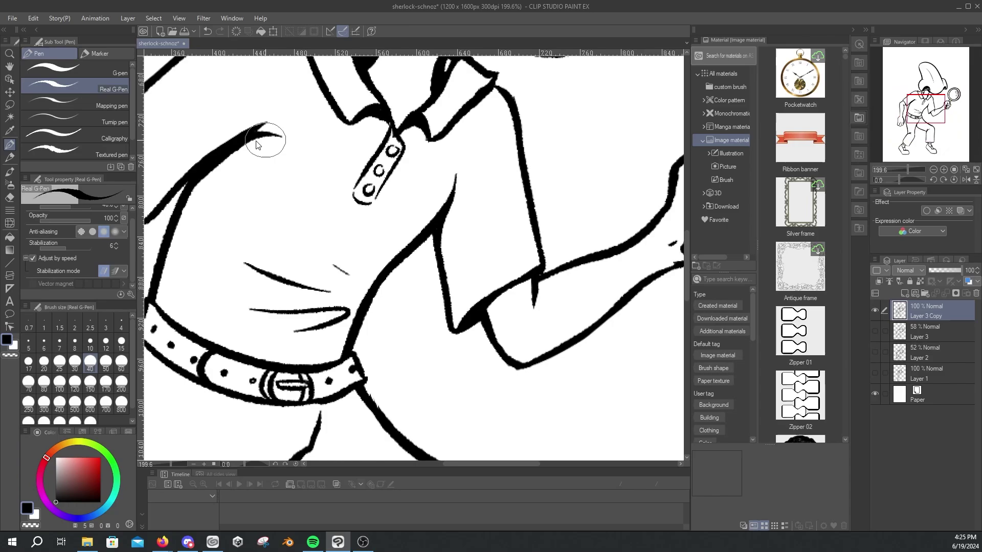
pyautogui.scroll(-4, 284, 164)
pyautogui.scroll(3, 418, 279)
pyautogui.press('e')
pyautogui.press('p')
pyautogui.moveTo(412, 281)
pyautogui.mouseDown()
pyautogui.moveTo(352, 390)
pyautogui.moveTo(423, 262)
pyautogui.moveTo(404, 206)
pyautogui.moveTo(401, 300)
pyautogui.moveTo(401, 219)
pyautogui.moveTo(377, 344)
pyautogui.mouseUp()
pyautogui.scroll(-4, 412, 277)
pyautogui.scroll(5, 351, 390)
pyautogui.hotkey('ctrl', 'z')
pyautogui.press('e')
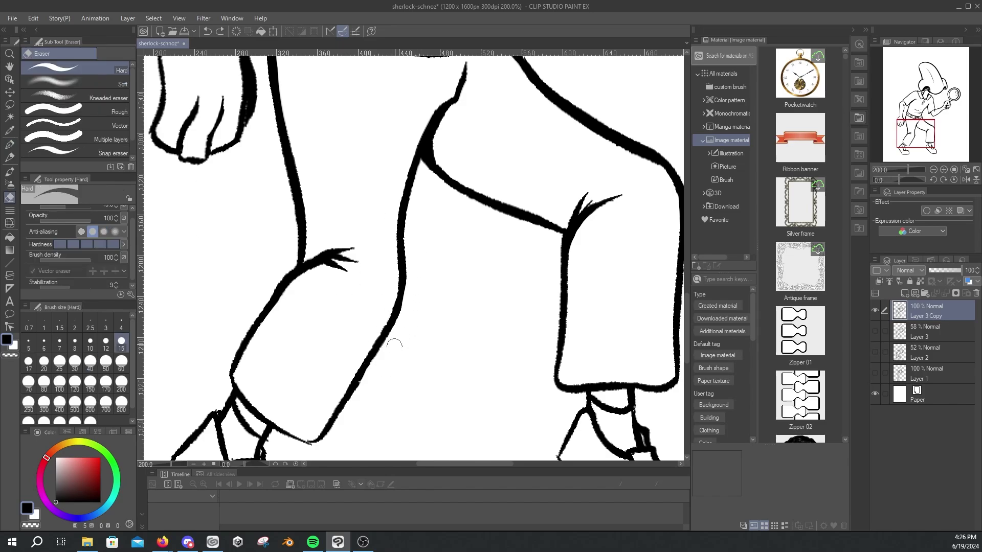
# Step: On a new layer beneath the line art, fill the nose and neck with pale beige (H 37, S 11, V 94)
pyautogui.scroll(-6, 438, 315)
pyautogui.hotkey('ctrl', 'shift', 'n')
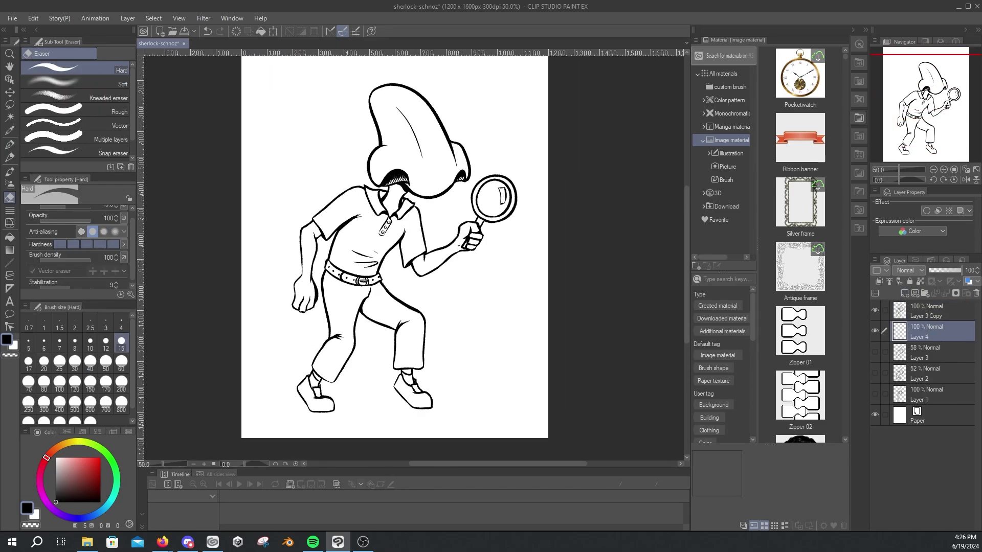
pyautogui.click(66, 446)
pyautogui.click(60, 460)
pyautogui.press('g')
pyautogui.click(409, 148)
pyautogui.click(391, 205)
# Step: Fill both arms and hands with the same pale beige
pyautogui.scroll(4, 414, 180)
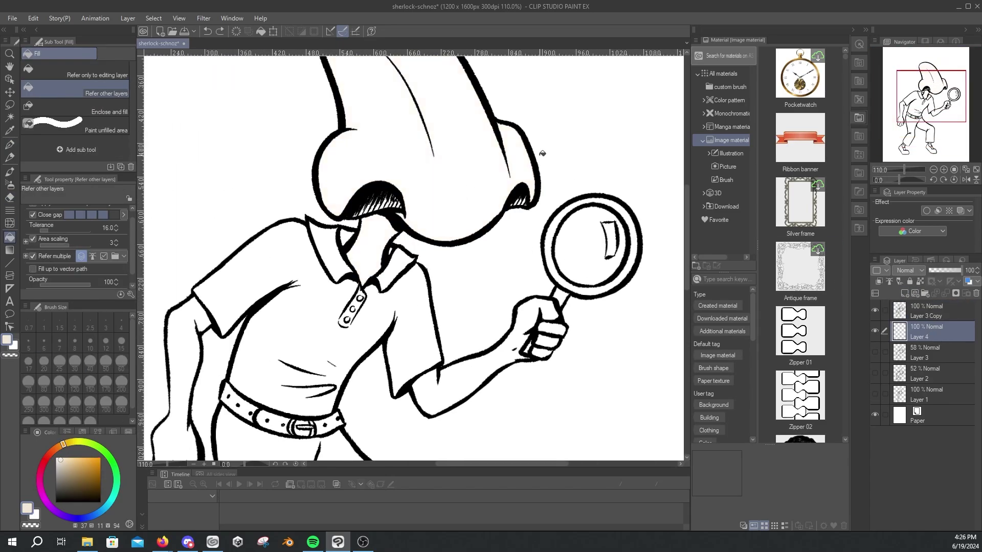
pyautogui.scroll(-2, 349, 256)
pyautogui.click(435, 235)
pyautogui.click(205, 302)
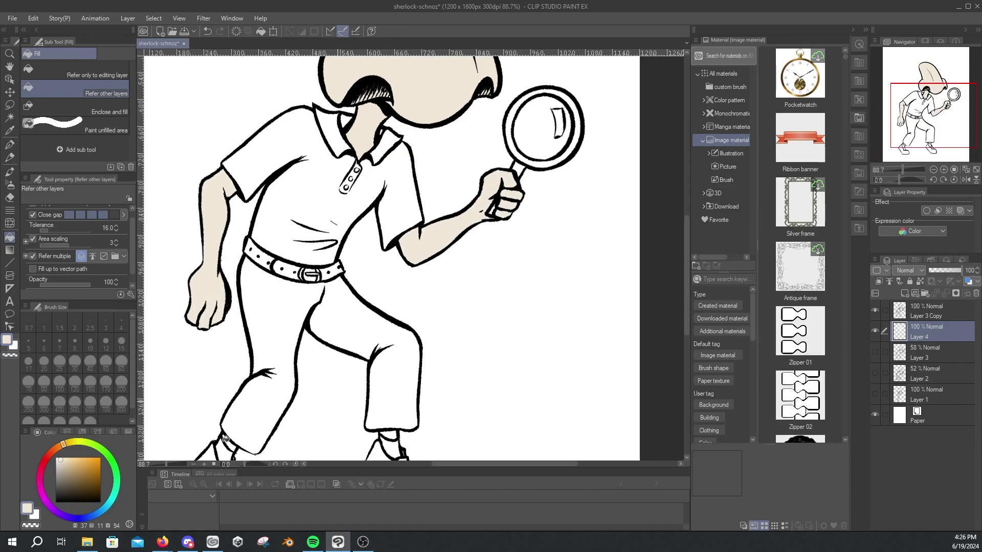
pyautogui.click(55, 511)
pyautogui.click(65, 491)
pyautogui.click(301, 205)
pyautogui.hotkey('ctrl', 'z')
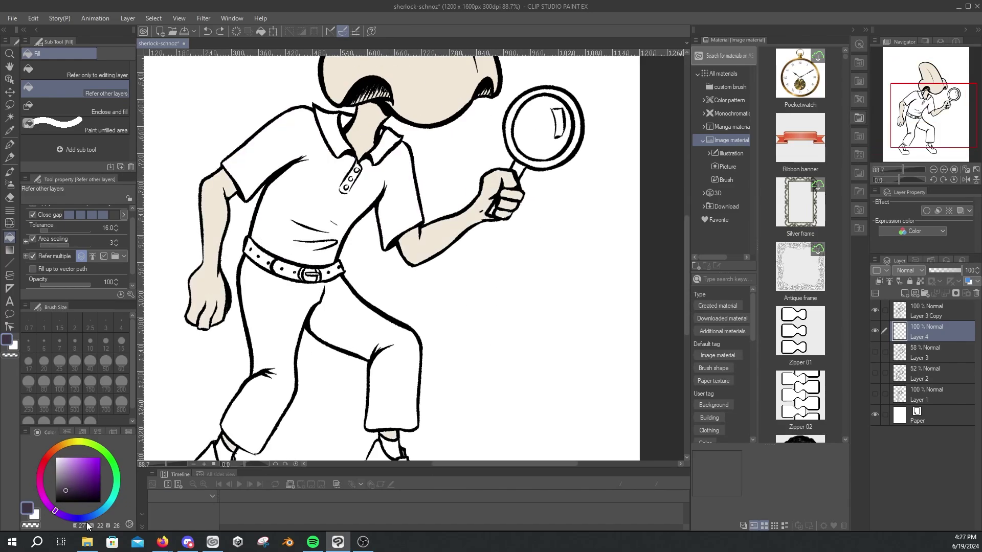
# Step: Fill the shirt with muted blue (H 226, S 33, V 67) and its collar flaps and placket with greyer blue (H 226, S 21, V 49)
pyautogui.click(71, 472)
pyautogui.click(404, 215)
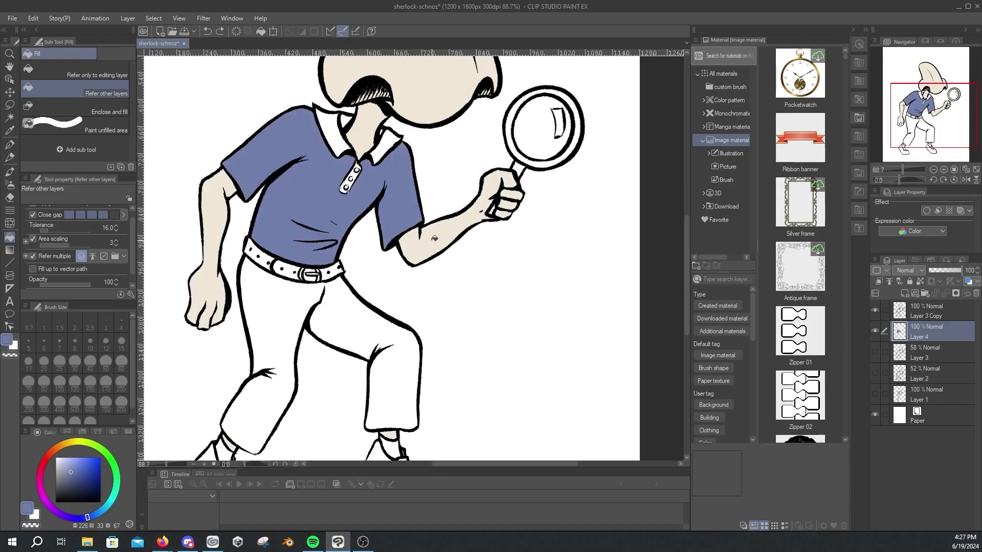
pyautogui.scroll(1, 435, 238)
pyautogui.click(66, 480)
pyautogui.click(332, 120)
pyautogui.scroll(3, 389, 154)
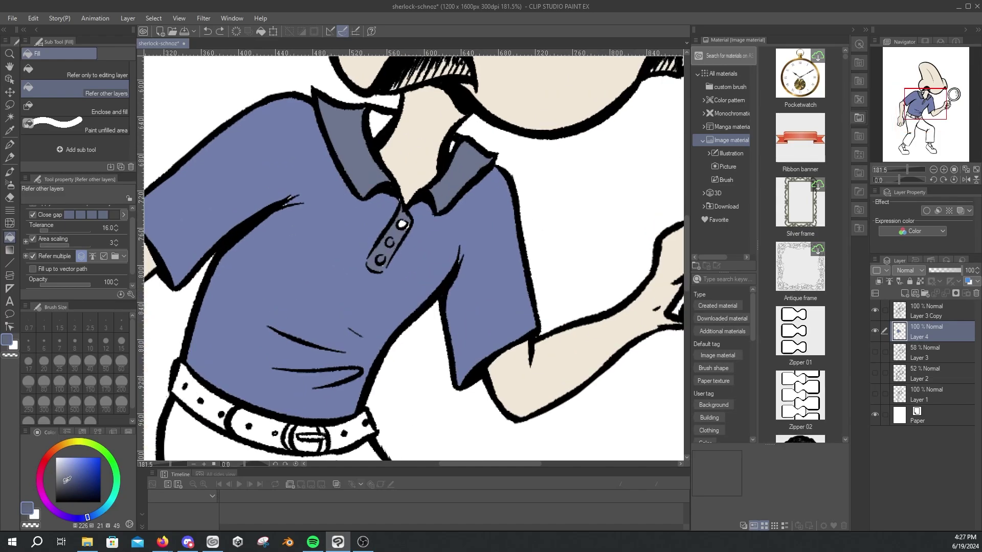
# Step: Colour the inside of the collar and the placket buttons with dark greyish blue
pyautogui.click(66, 477)
pyautogui.click(381, 122)
pyautogui.press('p')
pyautogui.click(402, 224)
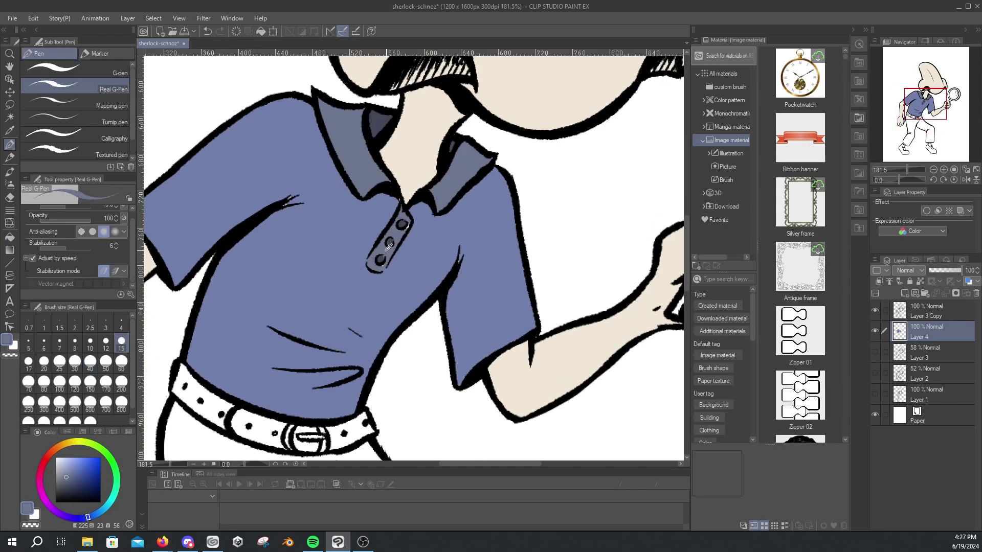
pyautogui.scroll(1, 467, 239)
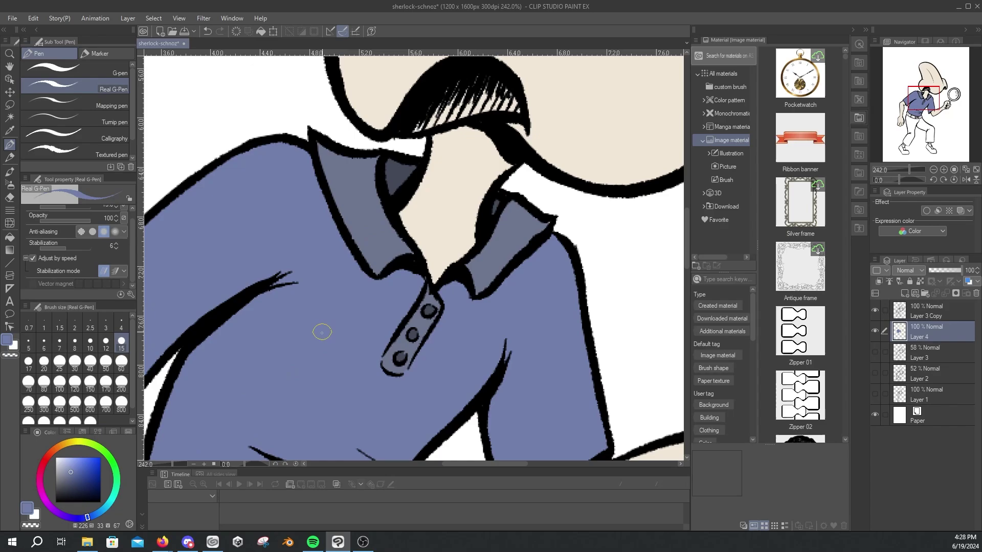
# Step: Recolour the collar flaps and placket with a more saturated blue, and the collar's inside and placket buttons with dark navy
pyautogui.press('g')
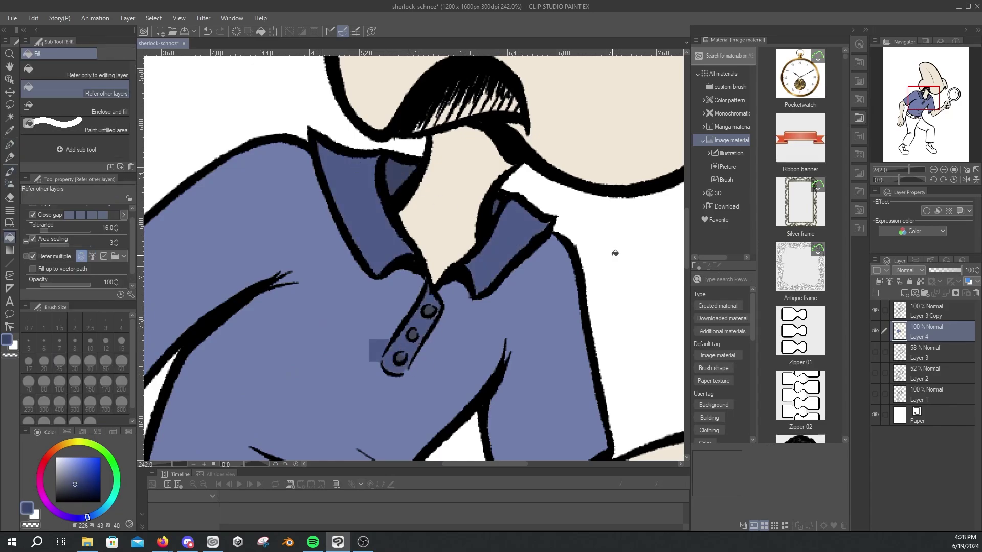
pyautogui.press('p')
pyautogui.keyDown('alt'); pyautogui.click(381, 353); pyautogui.keyUp('alt')
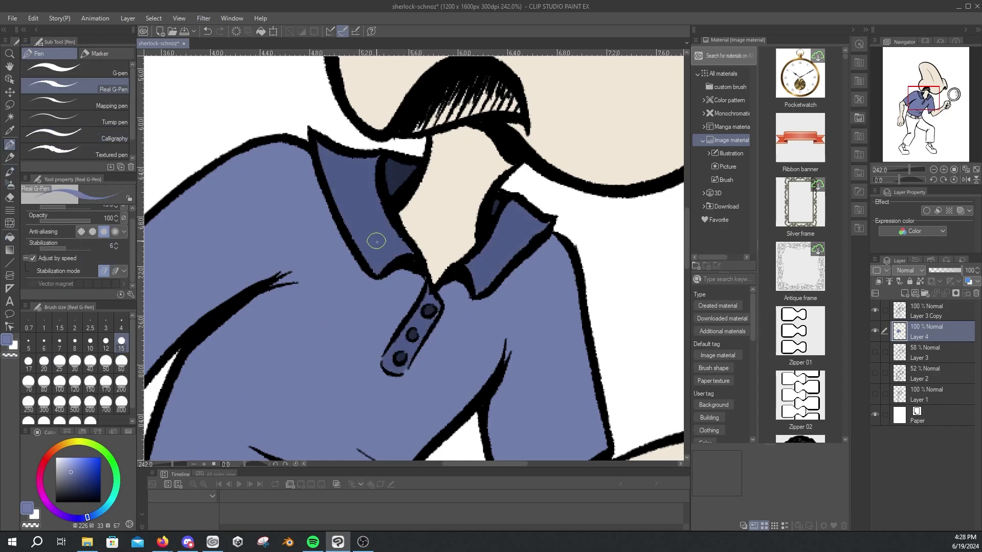
pyautogui.keyDown('alt'); pyautogui.click(376, 242); pyautogui.keyUp('alt')
# Step: Try filling both trouser legs with dark brown
pyautogui.hotkey('ctrl', '0')
pyautogui.scroll(1, 404, 365)
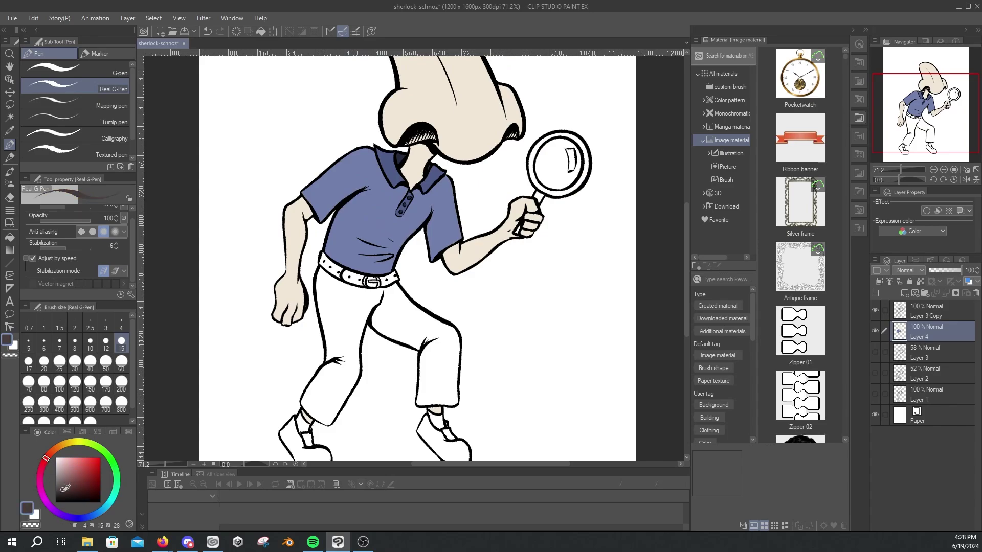
pyautogui.press('g')
pyautogui.click(416, 281)
pyautogui.scroll(2, 417, 281)
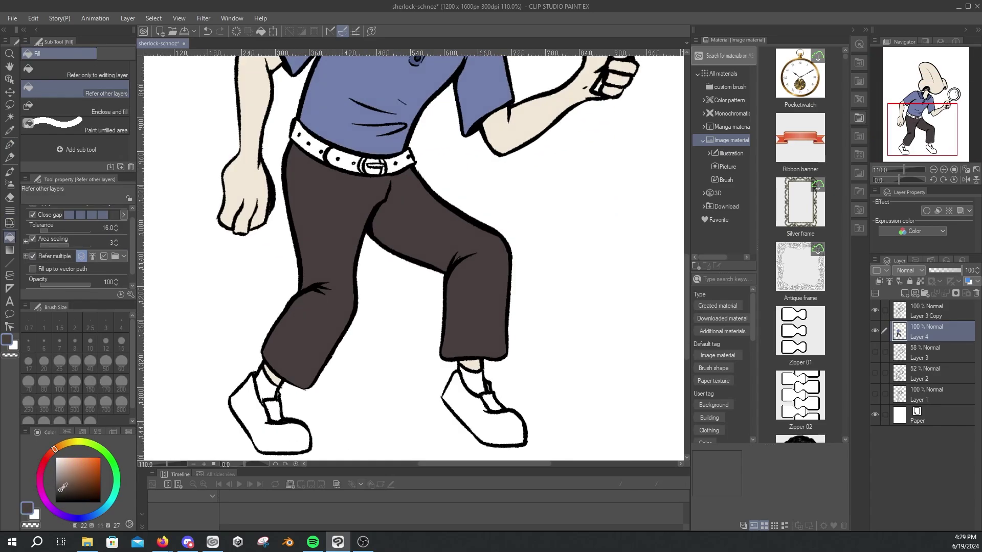
# Step: Try a light greyish brown (H 22, S 12, V 61) on the trousers and refill them with dark olive grey
pyautogui.hotkey('ctrl', '0')
pyautogui.scroll(3, 357, 333)
pyautogui.click(68, 470)
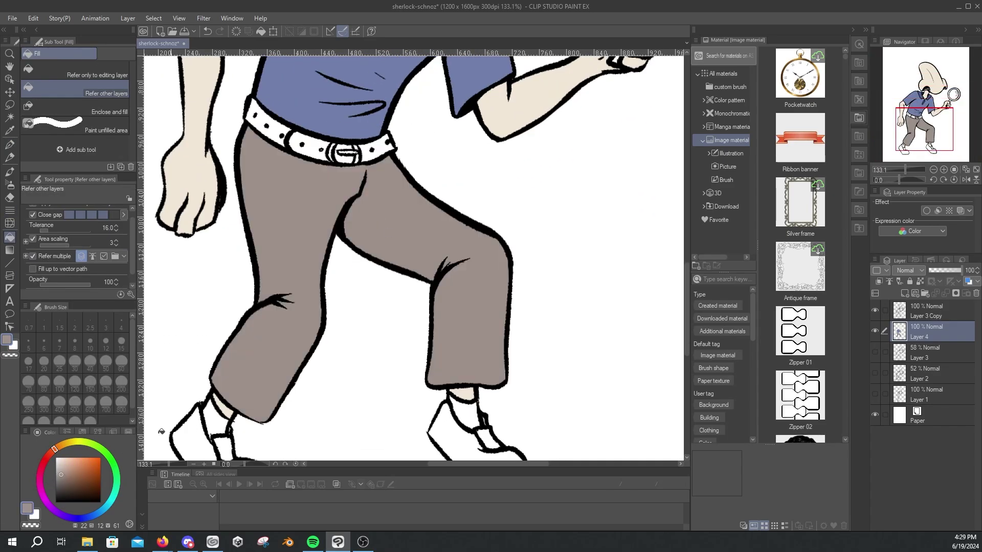
pyautogui.click(71, 467)
pyautogui.click(306, 230)
# Step: Try painting the belt buckle's frame and prong golden tan (H 36, S 44, V 86) and undo the strokes
pyautogui.hotkey('ctrl', '0')
pyautogui.scroll(3, 353, 209)
pyautogui.click(79, 460)
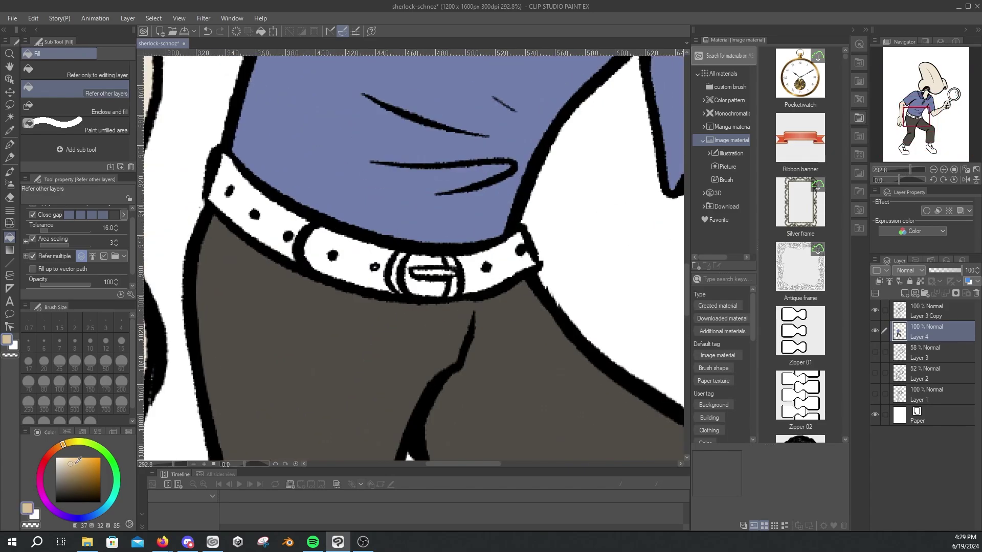
pyautogui.press('p')
pyautogui.moveTo(402, 256); pyautogui.dragTo(396, 290)
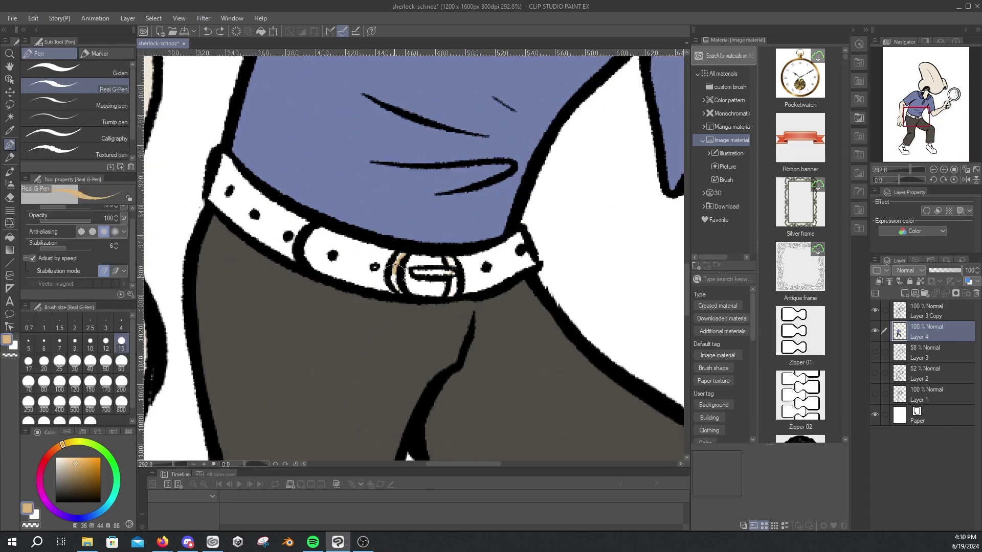
pyautogui.moveTo(450, 259); pyautogui.dragTo(455, 294)
pyautogui.moveTo(414, 273); pyautogui.dragTo(460, 278)
pyautogui.hotkey('ctrl', 'z')
pyautogui.hotkey('ctrl', 'z')
pyautogui.hotkey('ctrl', 'z')
# Step: Paint the belt buckle's frame and prong with neutral grey (H 36, S 4, V 63)
pyautogui.click(58, 474)
pyautogui.moveTo(401, 256); pyautogui.dragTo(396, 290)
pyautogui.moveTo(450, 258); pyautogui.dragTo(455, 294)
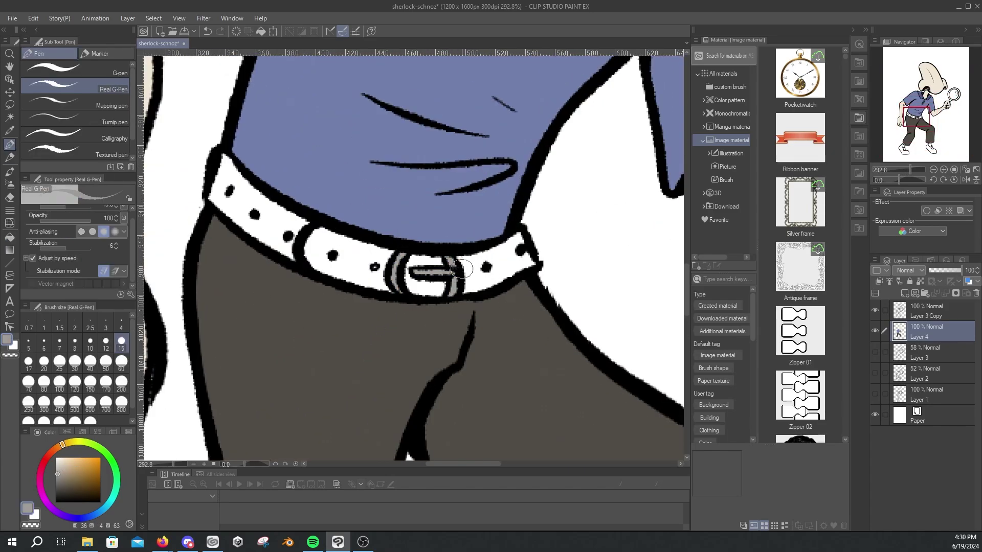
# Step: Fill the whole belt, including the gap inside the buckle, with dark grey (H 36, S 0, V 22)
pyautogui.click(55, 492)
pyautogui.press('g')
pyautogui.moveTo(230, 189); pyautogui.dragTo(511, 256)
pyautogui.press('p')
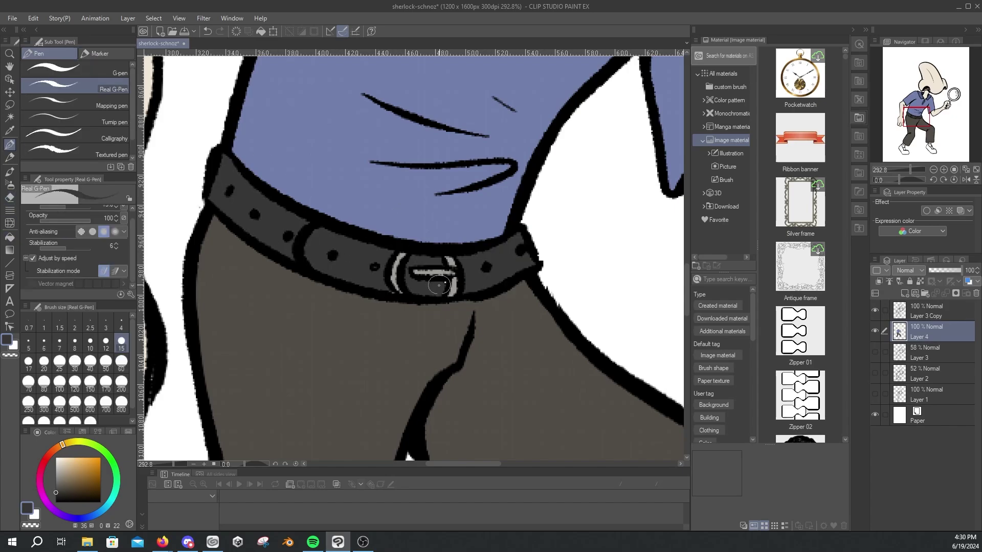
# Step: On a new layer above the line art, draw three black belt loops across the belt, redoing the middle one
pyautogui.scroll(-3, 438, 286)
pyautogui.scroll(3, 306, 230)
pyautogui.hotkey('ctrl', 'shift', 'n')
pyautogui.keyDown('alt'); pyautogui.click(287, 220); pyautogui.keyUp('alt')
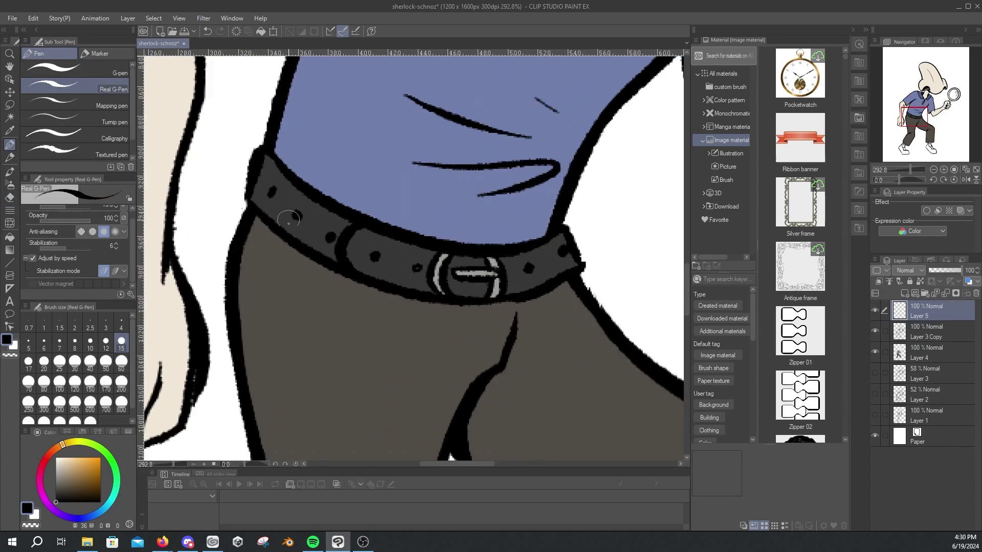
pyautogui.moveTo(372, 287)
pyautogui.mouseDown()
pyautogui.moveTo(414, 231)
pyautogui.moveTo(386, 278)
pyautogui.mouseUp()
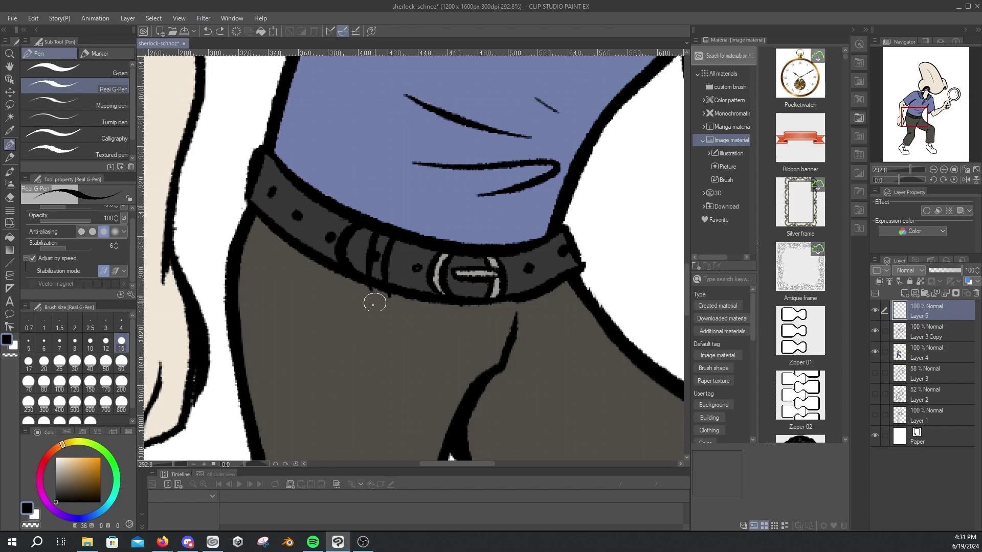
pyautogui.moveTo(302, 194); pyautogui.dragTo(285, 249)
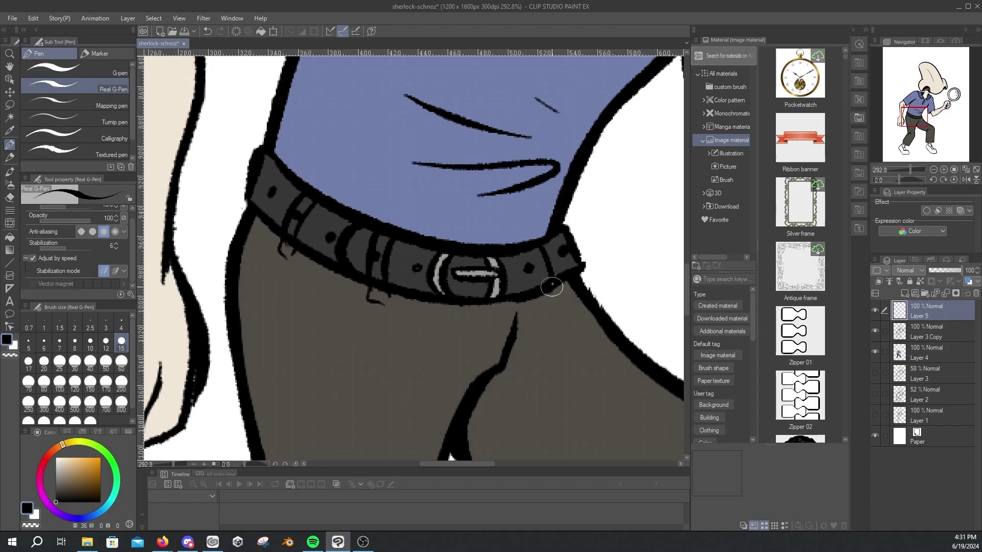
pyautogui.moveTo(552, 286); pyautogui.dragTo(550, 240)
pyautogui.hotkey('ctrl', 'z')
pyautogui.moveTo(380, 225); pyautogui.dragTo(370, 276)
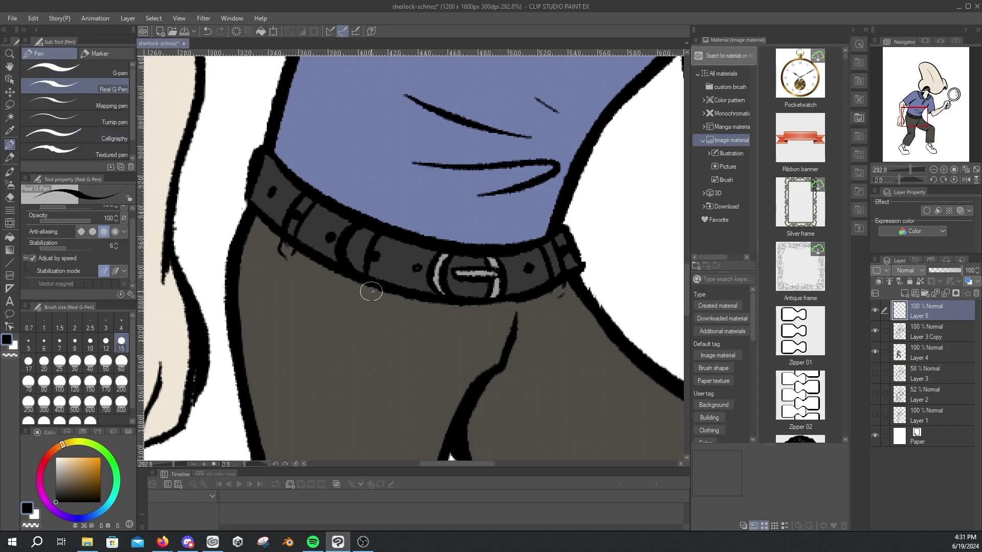
# Step: Erase the belt's outlines inside the three belt loops on the Layer 3 Copy line art layer
pyautogui.press('e')
pyautogui.hotkey('alt', '[')
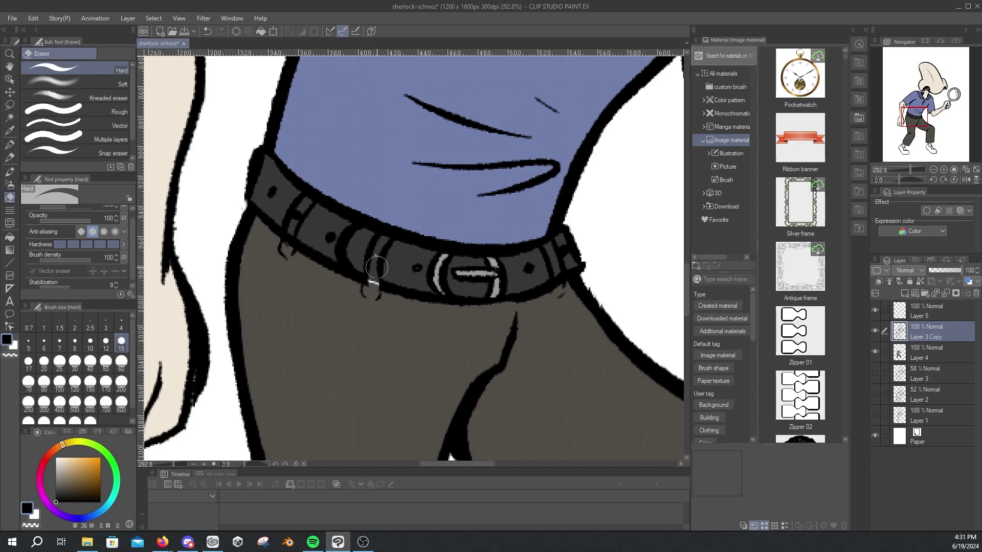
pyautogui.moveTo(538, 235); pyautogui.dragTo(558, 281)
# Step: Colour the belt loops with dark brownish grey (H 35, S 12, V 32) on the flat colour layer
pyautogui.press('p')
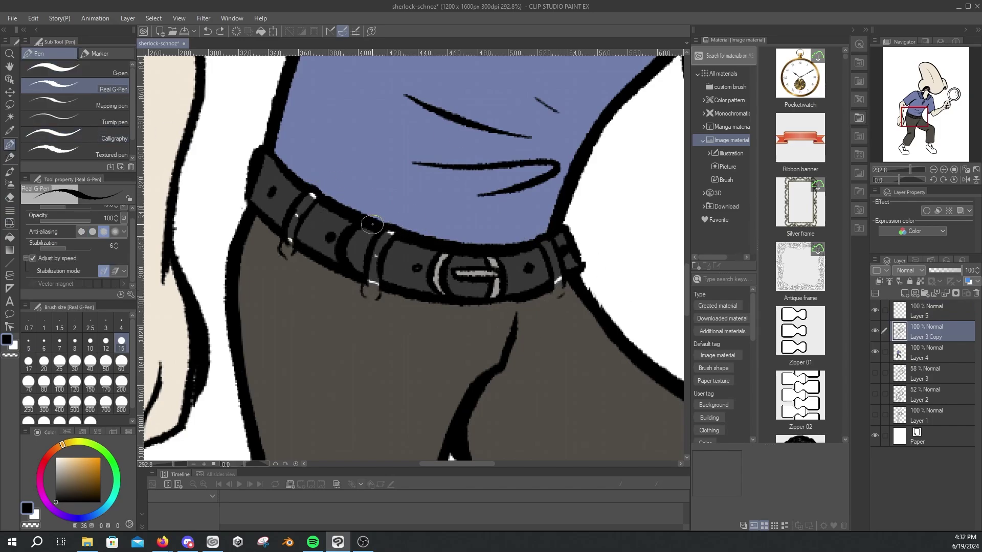
pyautogui.keyDown('alt'); pyautogui.click(353, 214); pyautogui.keyUp('alt')
pyautogui.moveTo(312, 195); pyautogui.dragTo(290, 242)
pyautogui.moveTo(390, 233); pyautogui.dragTo(372, 282)
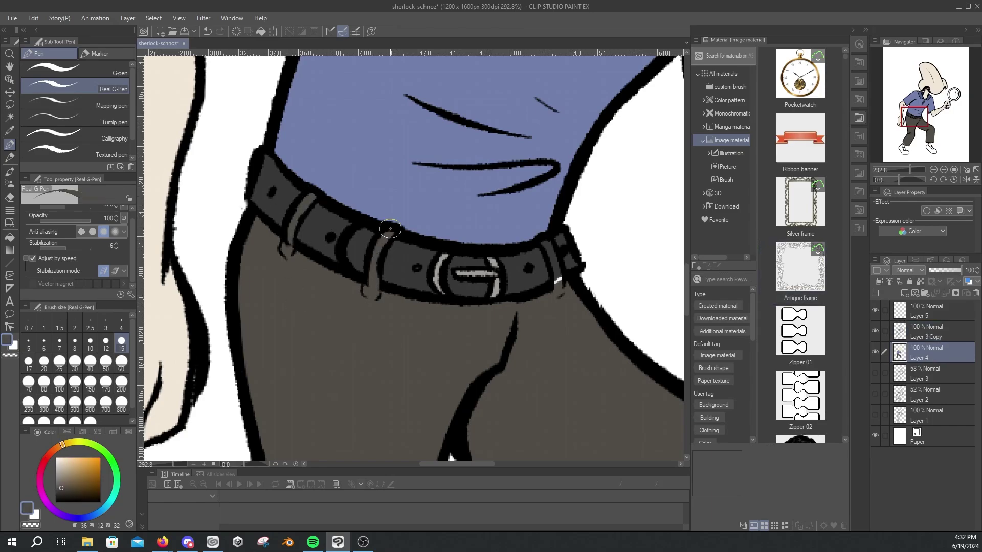
# Step: On the line art layer, ink a short black crease in the trousers just below the belt buckle
pyautogui.keyDown('alt'); pyautogui.click(378, 280); pyautogui.keyUp('alt')
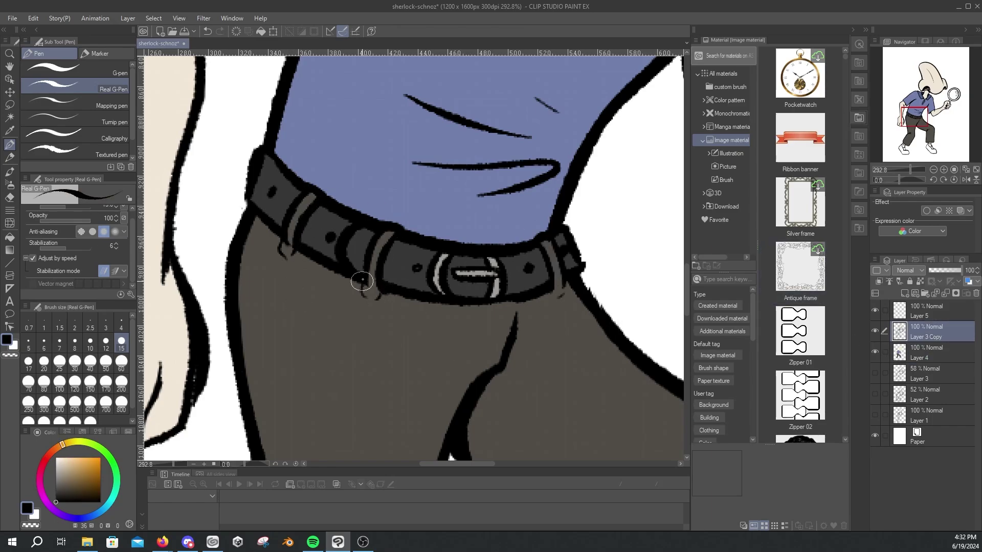
pyautogui.scroll(-3, 553, 238)
pyautogui.scroll(3, 425, 274)
pyautogui.moveTo(420, 250); pyautogui.dragTo(425, 274)
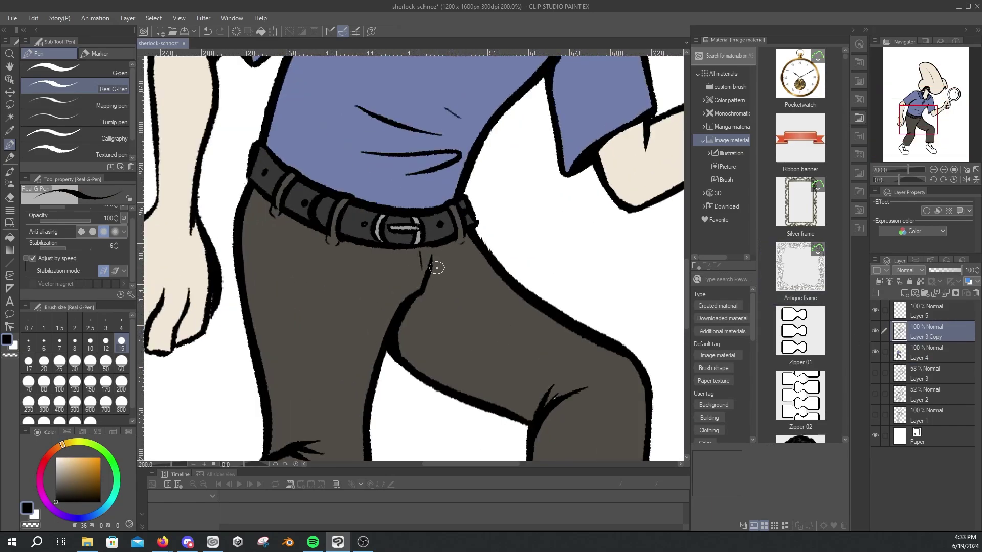
# Step: Try filling both socks with dark grey (H 0, S 0, V 22) on the flat colour layer
pyautogui.keyDown('alt'); pyautogui.click(437, 268); pyautogui.keyUp('alt')
pyautogui.keyDown('ctrl'); pyautogui.keyDown('shift'); pyautogui.click(436, 268); pyautogui.keyUp('shift'); pyautogui.keyUp('ctrl')
pyautogui.scroll(-3, 437, 268)
pyautogui.scroll(2, 317, 316)
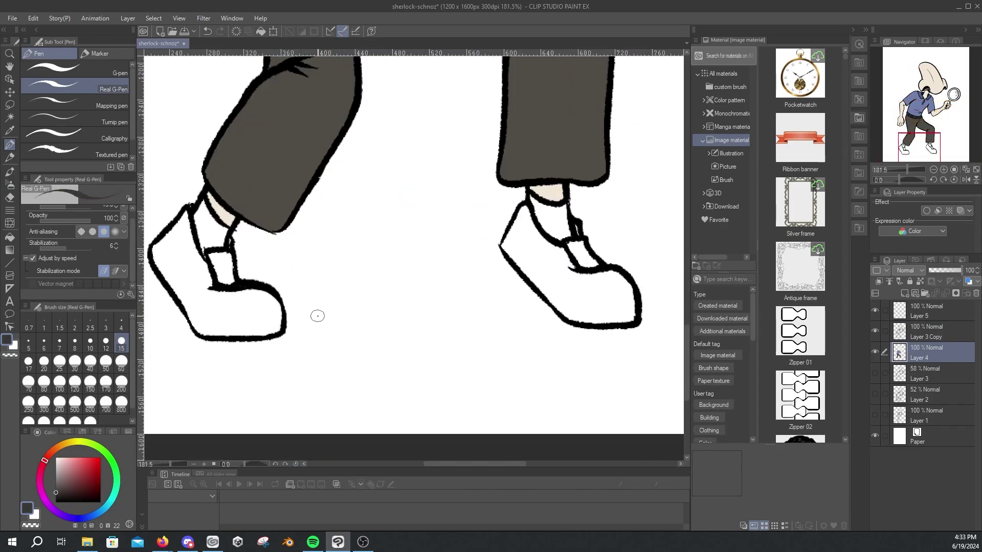
pyautogui.press('g')
pyautogui.click(220, 213)
pyautogui.click(548, 197)
# Step: Fill both shoes with dark grey and try a lighter grey (H 0, S 0, V 34) on the left shoe's tongue
pyautogui.scroll(-4, 567, 344)
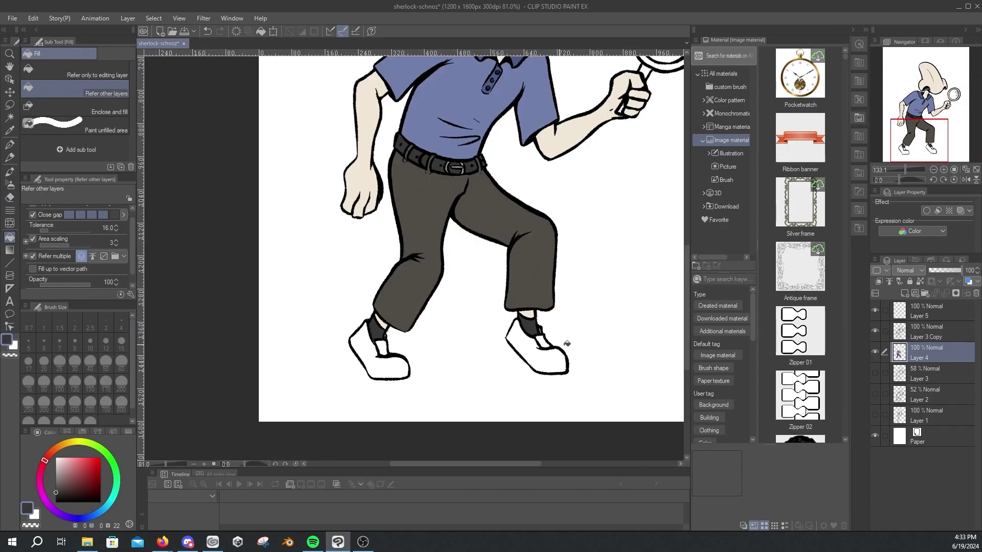
pyautogui.scroll(3, 567, 343)
pyautogui.click(195, 358)
pyautogui.click(548, 354)
pyautogui.click(242, 320)
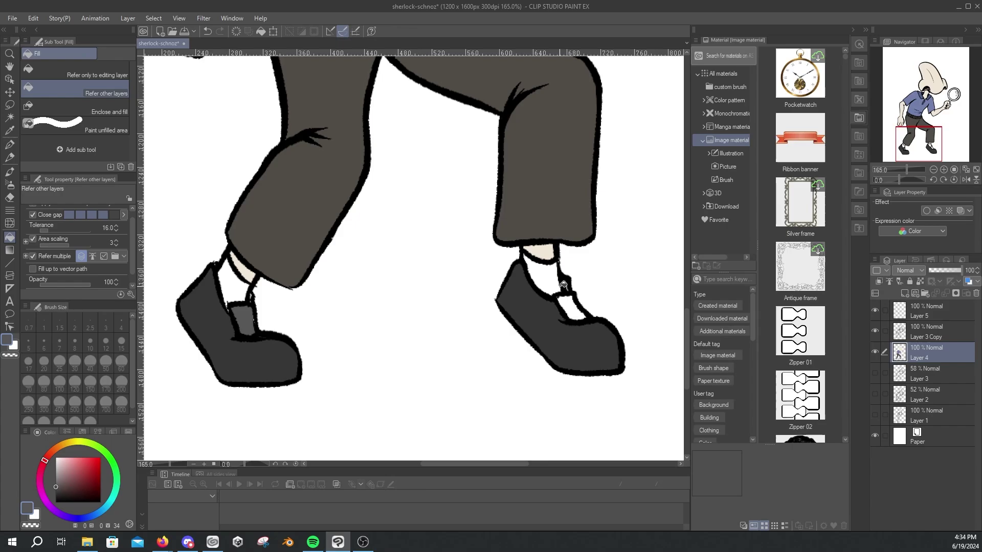
# Step: Replace the lighter tongue fill by colouring both shoe tongues dark grey (H 0, S 0, V 22)
pyautogui.hotkey('ctrl', 'z')
pyautogui.hotkey('ctrl', 'z')
pyautogui.hotkey('ctrl', 'z')
pyautogui.hotkey('ctrl', 'y')
pyautogui.hotkey('ctrl', 'y')
pyautogui.hotkey('ctrl', 'y')
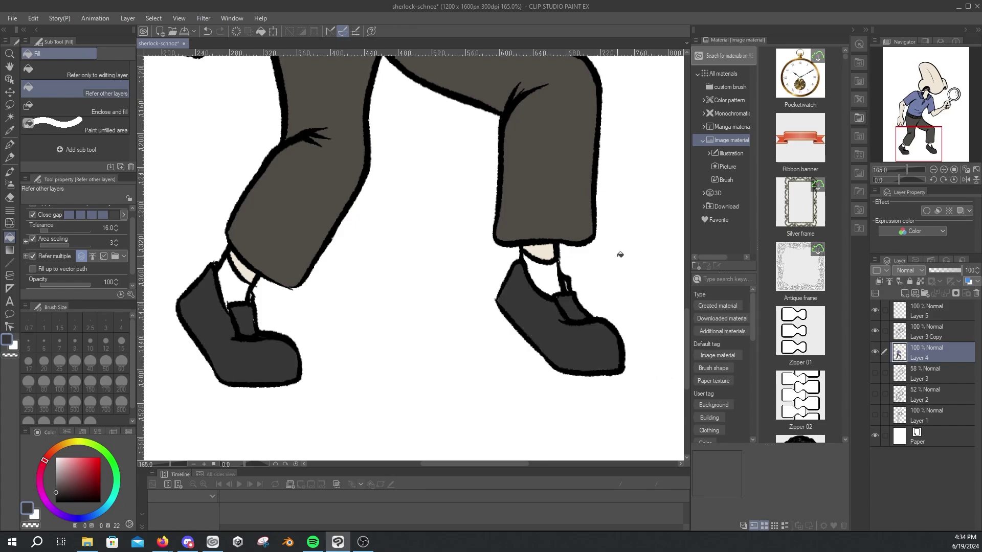
# Step: Fill both socks with light grey (H 0, S 0, V 82)
pyautogui.press('p')
pyautogui.press('g')
pyautogui.hotkey('ctrl', '0')
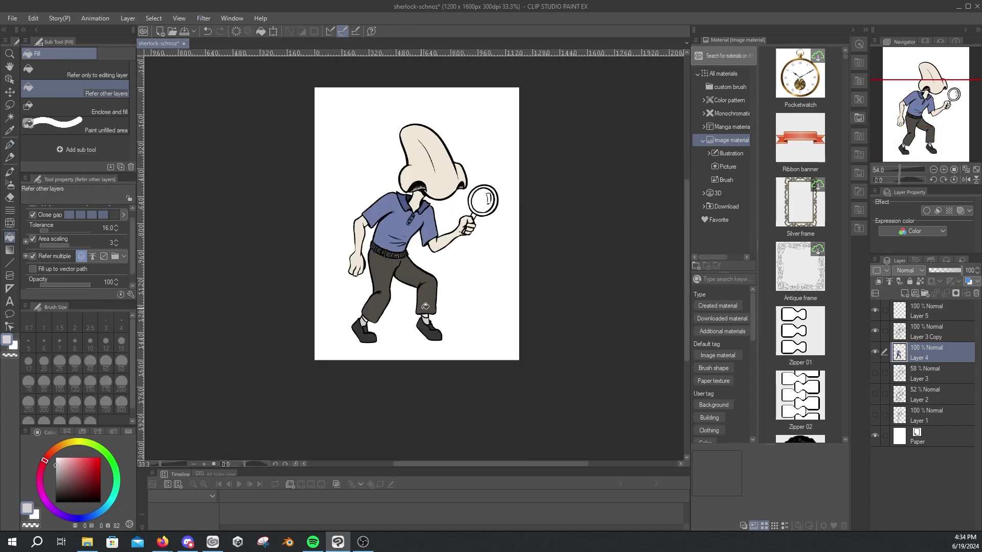
pyautogui.scroll(3, 383, 333)
# Step: Touch up the black outline where the left ankle meets the trouser hem on the line art layer
pyautogui.press('p')
pyautogui.keyDown('alt'); pyautogui.click(229, 321); pyautogui.keyUp('alt')
pyautogui.keyDown('ctrl'); pyautogui.keyDown('shift'); pyautogui.click(231, 321); pyautogui.keyUp('shift'); pyautogui.keyUp('ctrl')
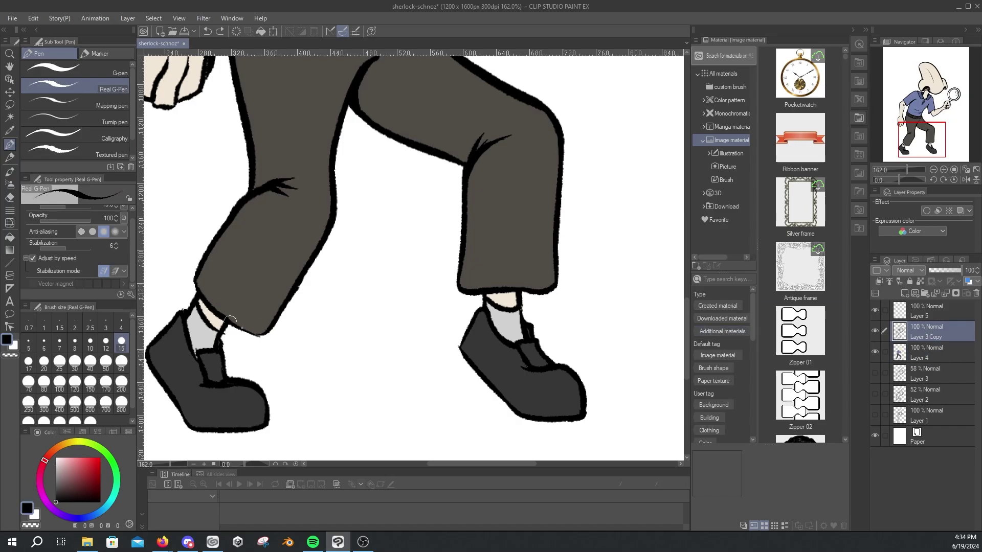
pyautogui.hotkey('ctrl', '0')
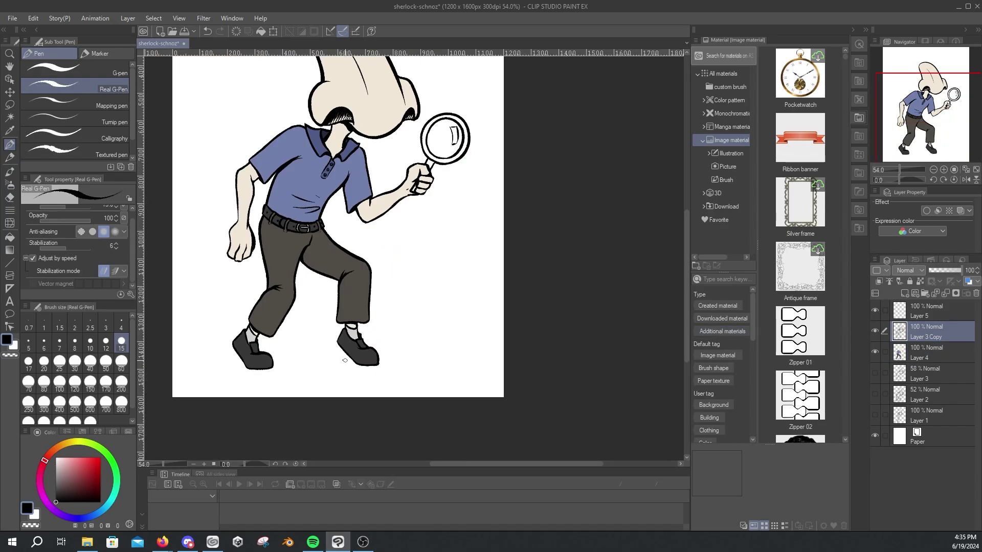
# Step: Fill the magnifying glass's rim and handle with grey (H 34, S 4, V 63) on the flat colour layer
pyautogui.scroll(3, 440, 358)
pyautogui.hotkey('ctrl', '0')
pyautogui.scroll(5, 453, 134)
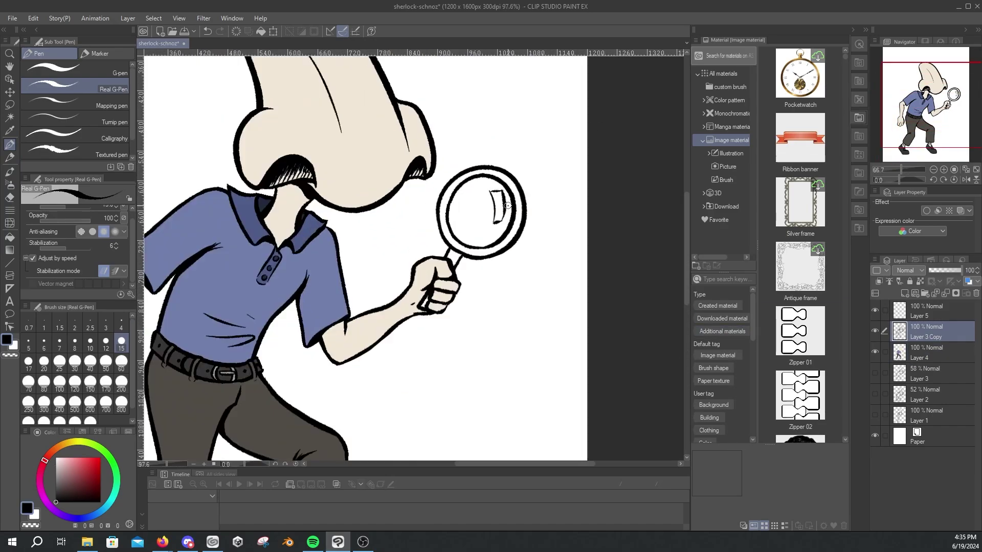
pyautogui.press('g')
pyautogui.keyDown('ctrl'); pyautogui.keyDown('shift'); pyautogui.click(347, 307); pyautogui.keyUp('shift'); pyautogui.keyUp('ctrl')
pyautogui.click(322, 205)
pyautogui.click(440, 266)
pyautogui.press('p')
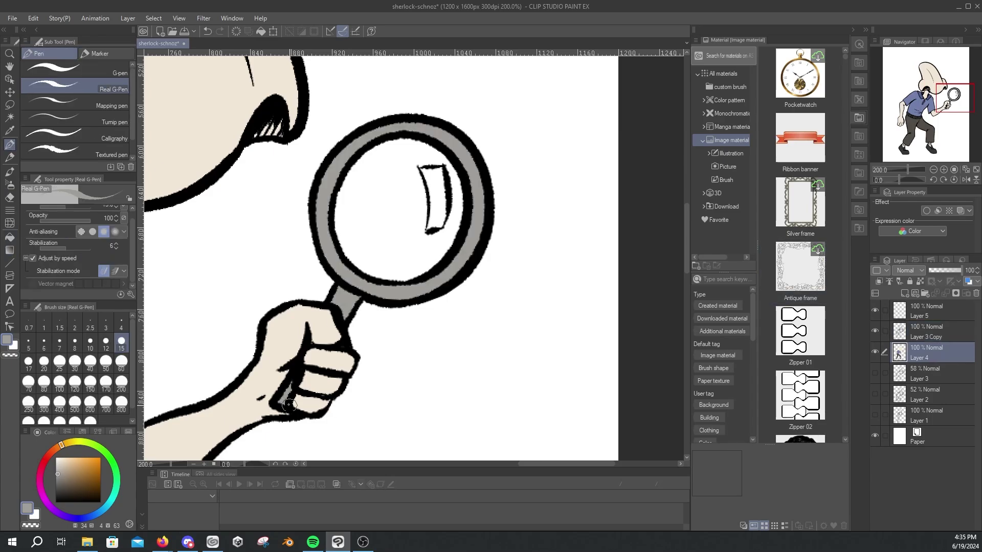
# Step: Fill the magnifying glass's lens around the reflection with pale blue-grey (H 226, S 8, V 83), based on the shirt's blue
pyautogui.scroll(-3, 332, 353)
pyautogui.keyDown('alt'); pyautogui.click(209, 383); pyautogui.keyUp('alt')
pyautogui.scroll(3, 333, 352)
pyautogui.click(60, 465)
pyautogui.press('g')
pyautogui.click(390, 189)
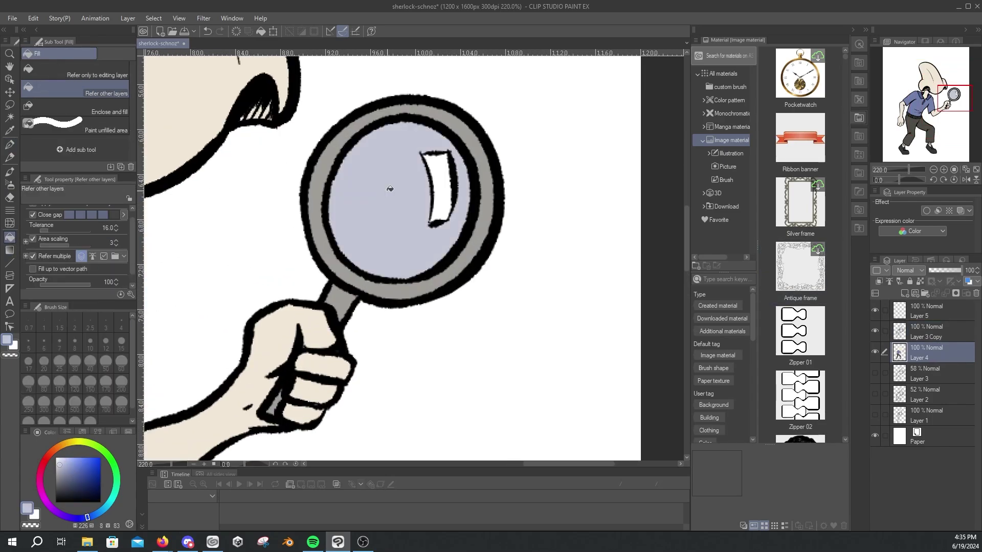
# Step: On a new layer between the line art and flat colours, shade the neck beneath the nose with greyish brown (H 37, S 24, V 52)
pyautogui.scroll(-5, 440, 256)
pyautogui.scroll(1, 358, 164)
pyautogui.hotkey('ctrl', 'shift', 'n')
pyautogui.scroll(3, 331, 98)
pyautogui.keyDown('alt'); pyautogui.click(358, 204); pyautogui.keyUp('alt')
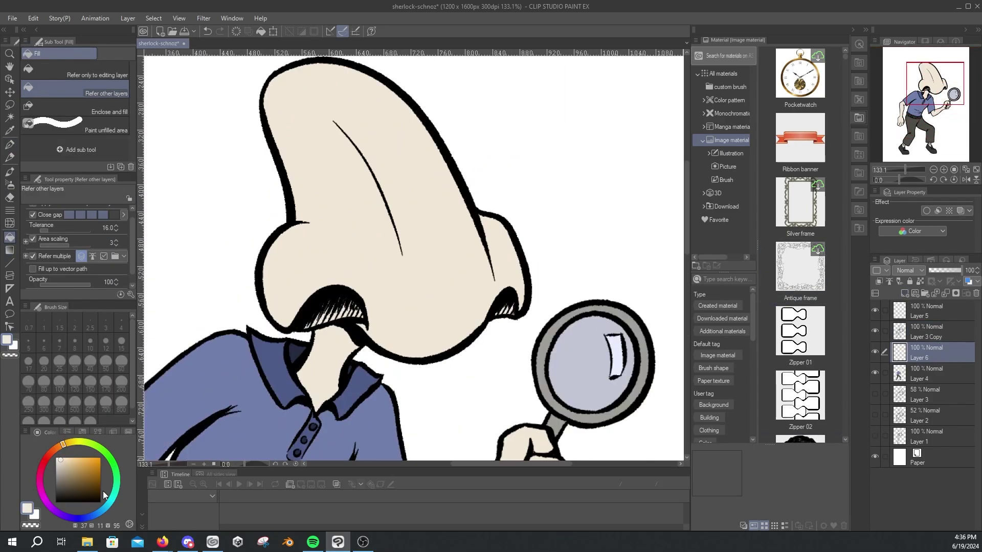
pyautogui.click(70, 484)
pyautogui.press('p')
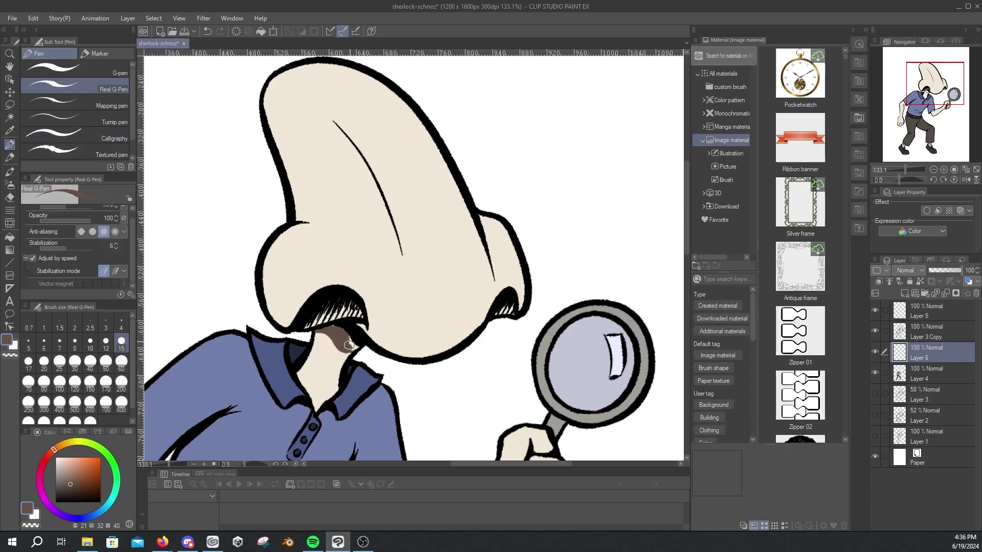
pyautogui.hotkey('ctrl', 'z')
pyautogui.moveTo(316, 331); pyautogui.dragTo(348, 357)
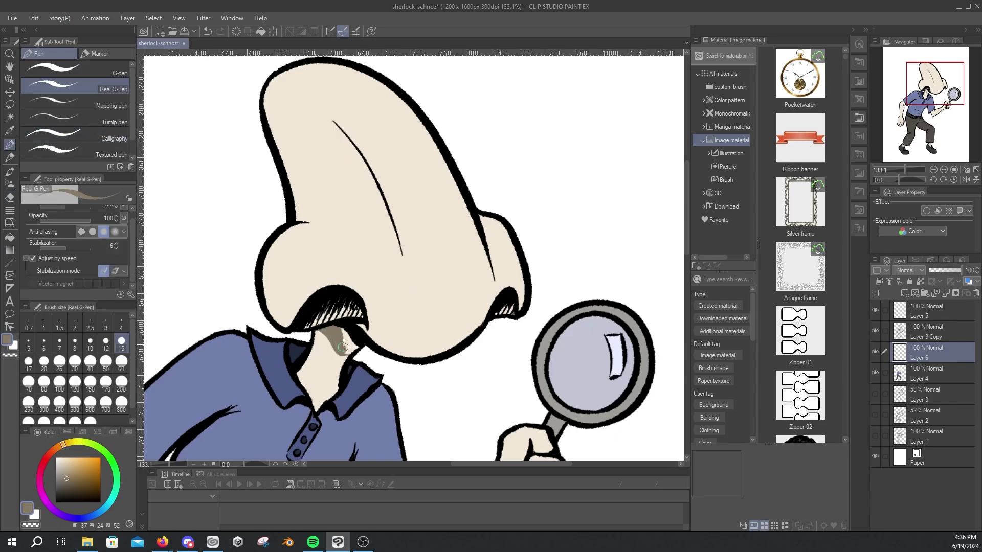
# Step: Shade a band from the nose's central crease down to its lower edge, plus the left nostril's outer edge, with the same greyish brown
pyautogui.scroll(-1, 405, 325)
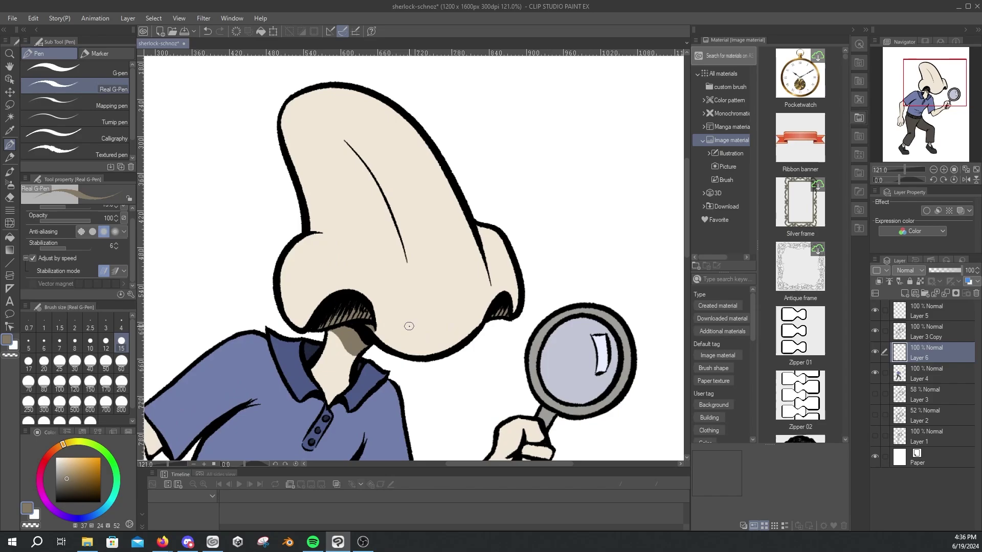
pyautogui.moveTo(347, 144); pyautogui.dragTo(409, 353)
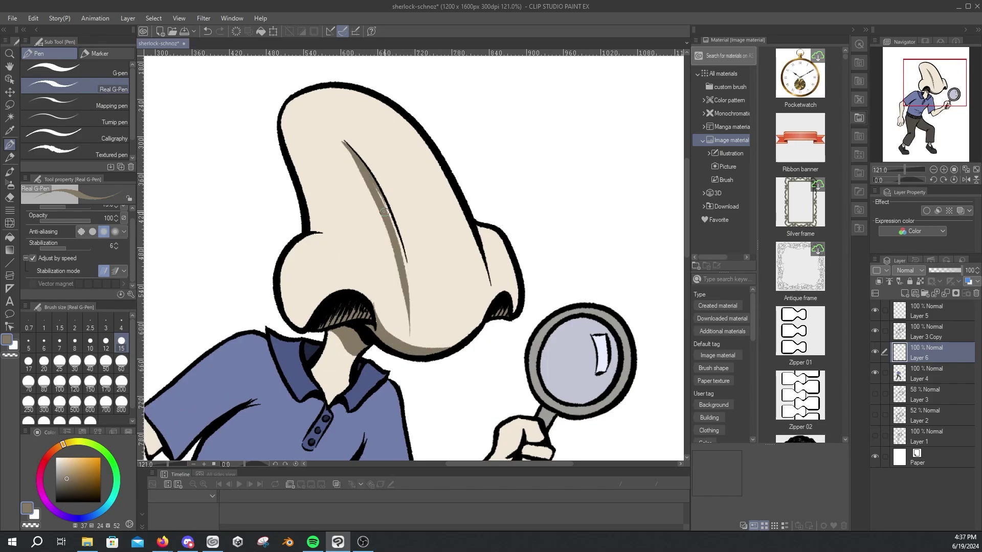
pyautogui.moveTo(385, 211); pyautogui.dragTo(420, 345)
pyautogui.moveTo(344, 146)
pyautogui.mouseDown()
pyautogui.moveTo(404, 345)
pyautogui.moveTo(393, 271)
pyautogui.mouseUp()
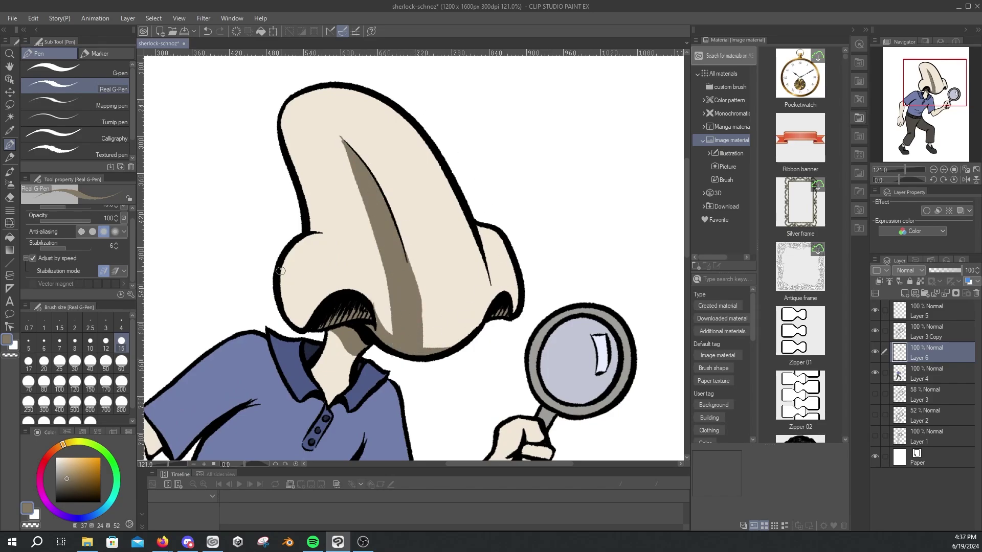
pyautogui.moveTo(280, 270); pyautogui.dragTo(312, 324)
pyautogui.scroll(2, 492, 311)
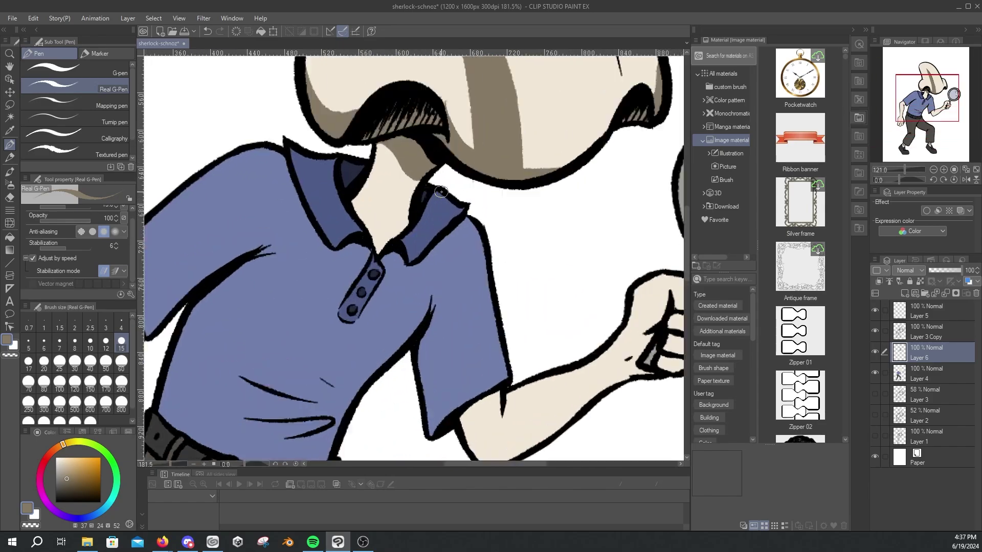
# Step: Shade the gripping hand's palm and finger creases and both upper arms beneath the sleeves with the greyish brown
pyautogui.scroll(2, 631, 268)
pyautogui.moveTo(557, 156); pyautogui.dragTo(538, 203)
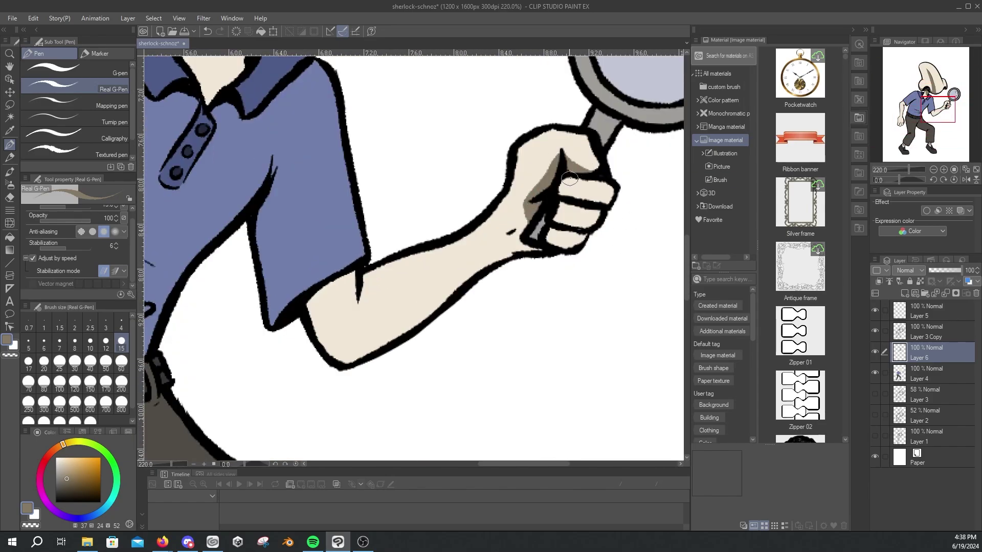
pyautogui.moveTo(363, 269); pyautogui.dragTo(309, 329)
pyautogui.scroll(-5, 313, 195)
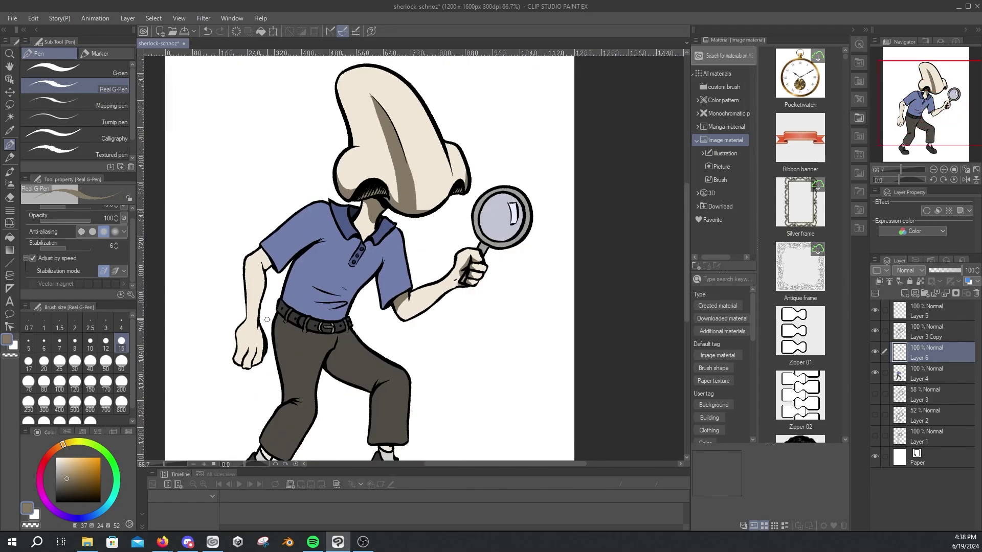
pyautogui.scroll(2, 313, 195)
pyautogui.scroll(-2, 313, 195)
pyautogui.scroll(4, 313, 195)
pyautogui.scroll(-4, 421, 322)
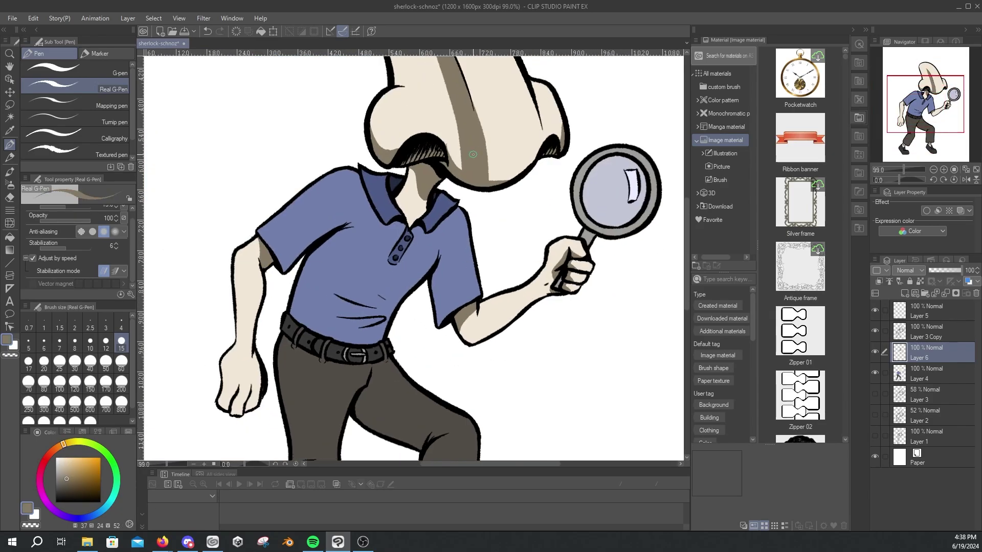
# Step: Choose dark purple (H 249, S 39, V 42), based on the shirt's blue, and shade the folds across the shirt's belly
pyautogui.scroll(4, 329, 274)
pyautogui.keyDown('alt'); pyautogui.click(329, 273); pyautogui.keyUp('alt')
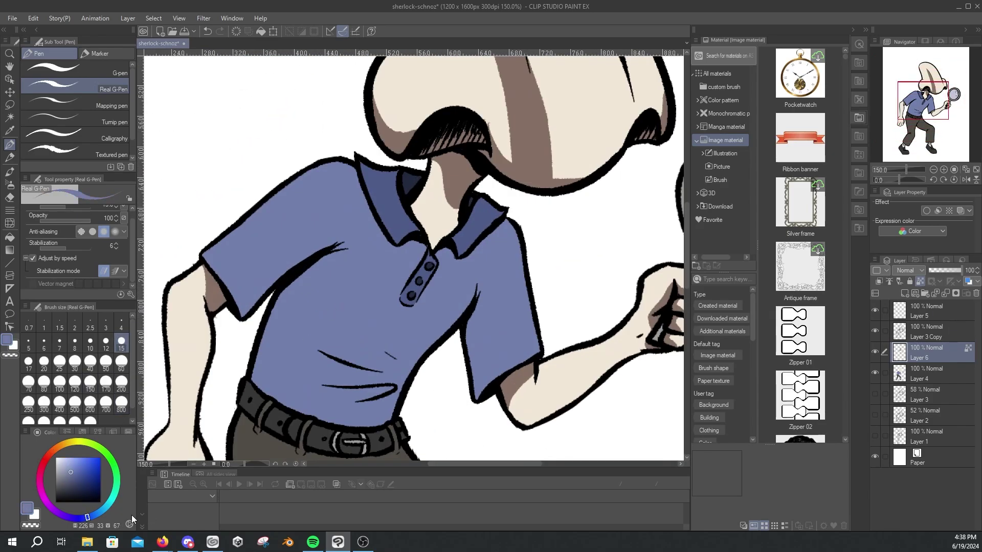
pyautogui.moveTo(63, 519); pyautogui.dragTo(72, 518)
pyautogui.click(73, 483)
pyautogui.moveTo(289, 327); pyautogui.dragTo(382, 372)
pyautogui.moveTo(294, 386); pyautogui.dragTo(359, 391)
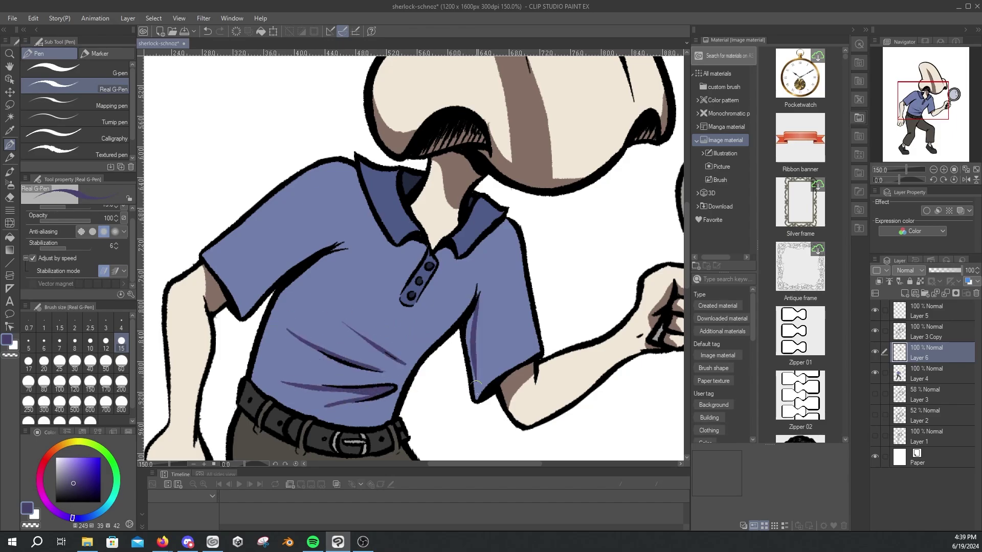
# Step: Shade the undersides of both sleeves and the shirt's back edge below the armpit with the same dark purple
pyautogui.moveTo(476, 385); pyautogui.dragTo(474, 305)
pyautogui.moveTo(335, 244); pyautogui.dragTo(255, 301)
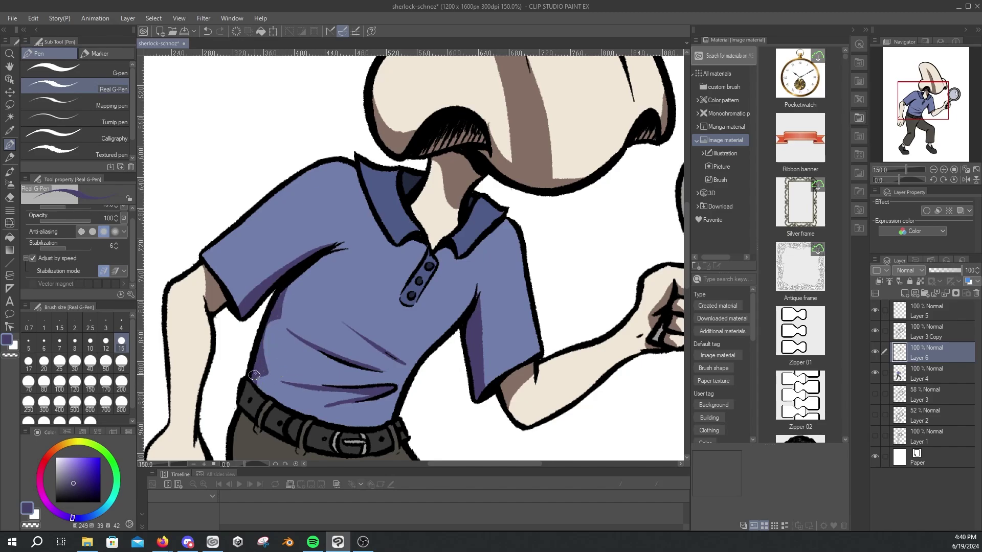
pyautogui.moveTo(281, 316); pyautogui.dragTo(328, 256)
# Step: On the flat colour layer, repaint the inside of the collar with the collar's blue (H 227, S 43, V 53)
pyautogui.scroll(-5, 327, 256)
pyautogui.scroll(7, 369, 124)
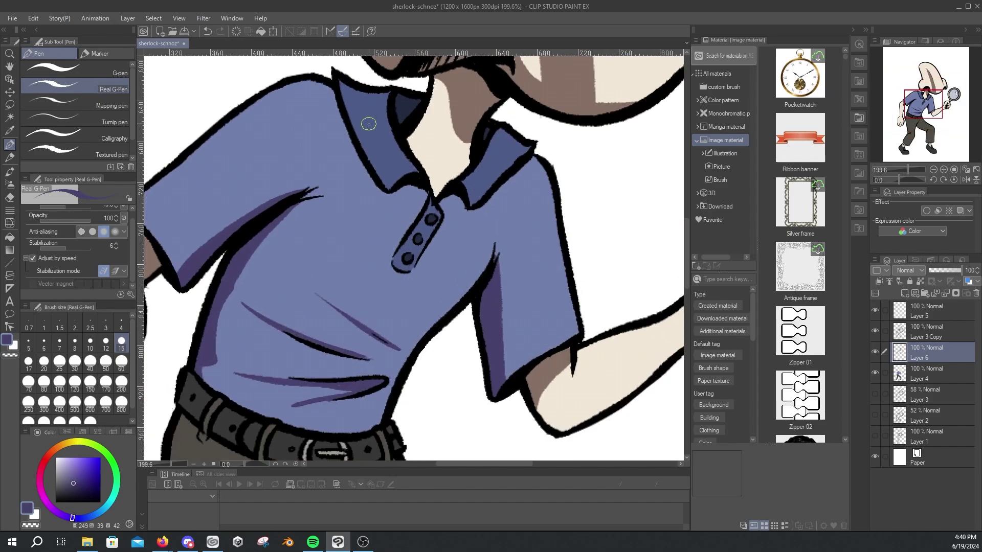
pyautogui.keyDown('alt'); pyautogui.click(379, 130); pyautogui.keyUp('alt')
pyautogui.keyDown('ctrl'); pyautogui.keyDown('shift'); pyautogui.click(486, 134); pyautogui.keyUp('shift'); pyautogui.keyUp('ctrl')
pyautogui.moveTo(411, 105); pyautogui.dragTo(511, 148)
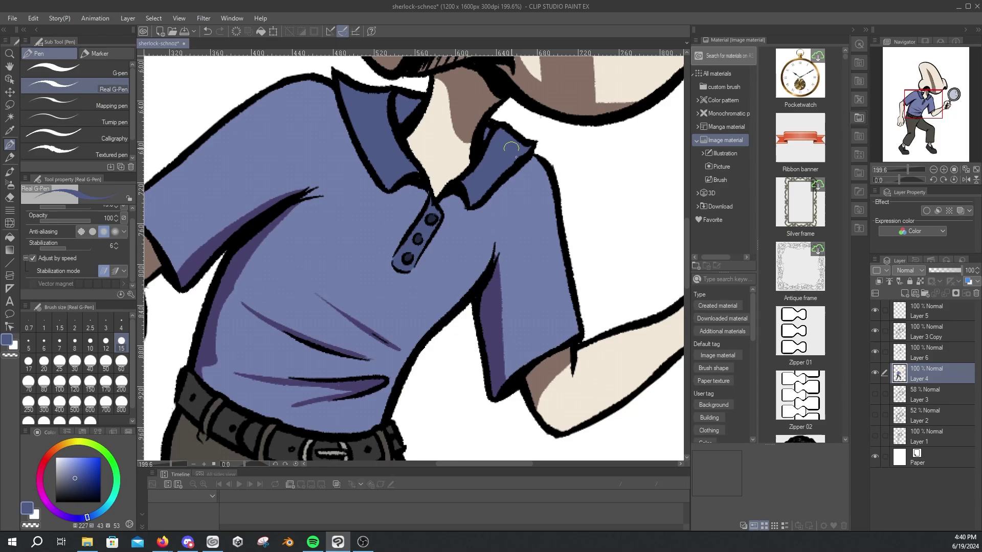
# Step: Shade the inside of the collar and the shirt just below the collar flaps with dark purple
pyautogui.keyDown('alt'); pyautogui.click(233, 267); pyautogui.keyUp('alt')
pyautogui.moveTo(399, 100); pyautogui.dragTo(411, 123)
pyautogui.moveTo(358, 145)
pyautogui.mouseDown()
pyautogui.moveTo(438, 199)
pyautogui.moveTo(509, 180)
pyautogui.mouseUp()
# Step: On the flat colour layer, shade the front leg's thigh underside and inner shin edge with near-black brown (H 18, S 11, V 16)
pyautogui.scroll(-4, 328, 307)
pyautogui.scroll(-3, 306, 256)
pyautogui.scroll(3, 299, 174)
pyautogui.keyDown('alt'); pyautogui.click(299, 173); pyautogui.keyUp('alt')
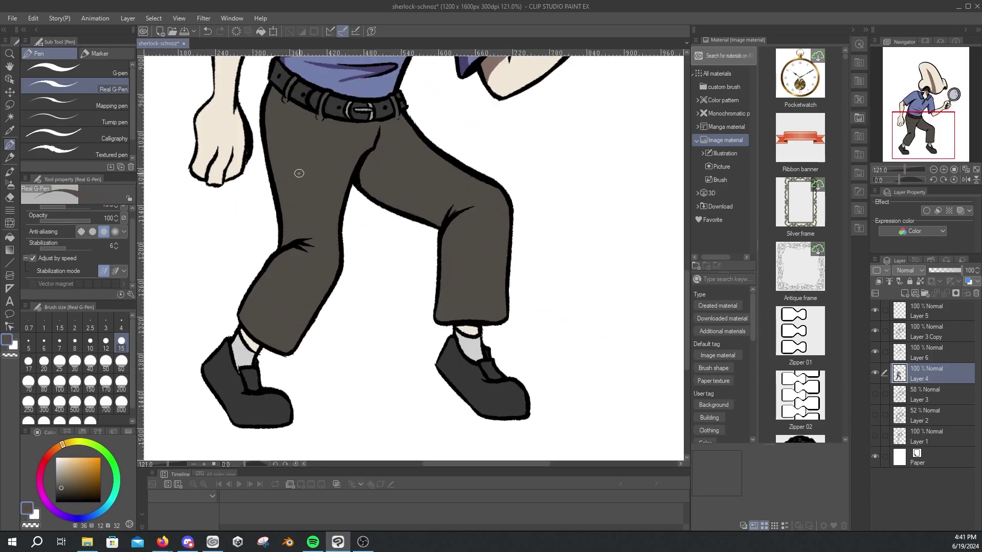
pyautogui.click(63, 493)
pyautogui.hotkey('ctrl', 'z')
pyautogui.keyDown('alt'); pyautogui.click(282, 326); pyautogui.keyUp('alt')
pyautogui.moveTo(364, 169); pyautogui.dragTo(452, 218)
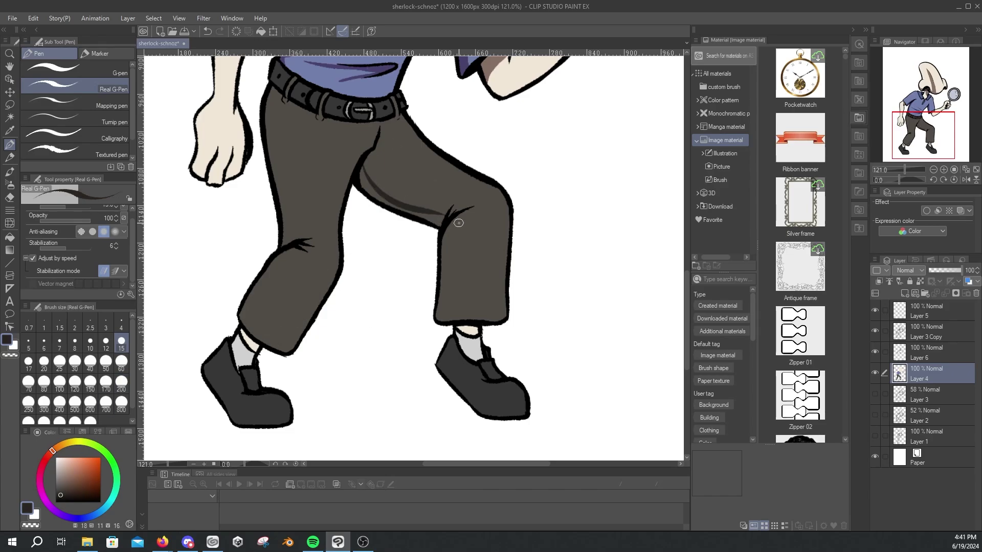
pyautogui.moveTo(443, 319); pyautogui.dragTo(450, 221)
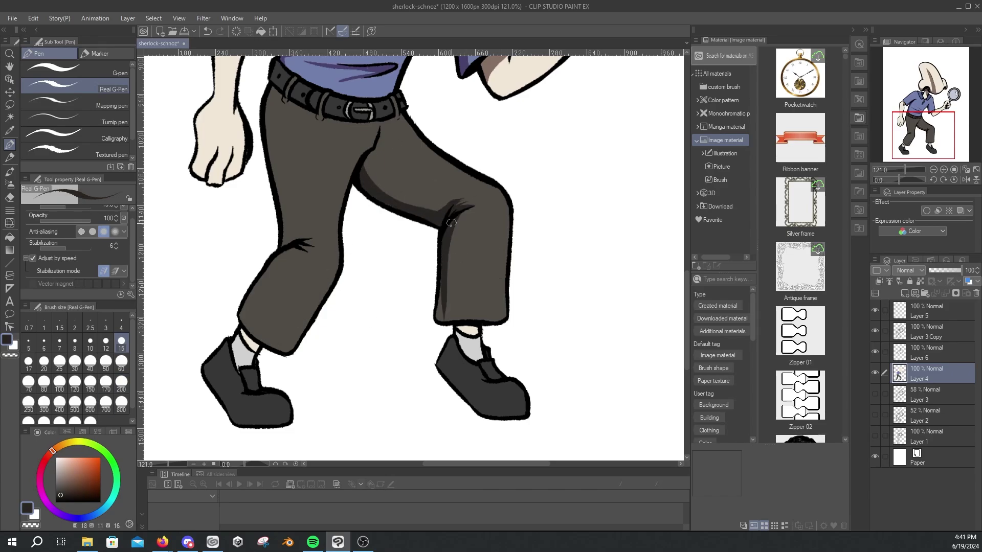
# Step: Shade the rear leg's lower calf edge and its outer thigh down to the knee fold with the same near-black brown
pyautogui.moveTo(330, 285); pyautogui.dragTo(285, 347)
pyautogui.hotkey('ctrl', 'z')
pyautogui.moveTo(268, 121); pyautogui.dragTo(290, 233)
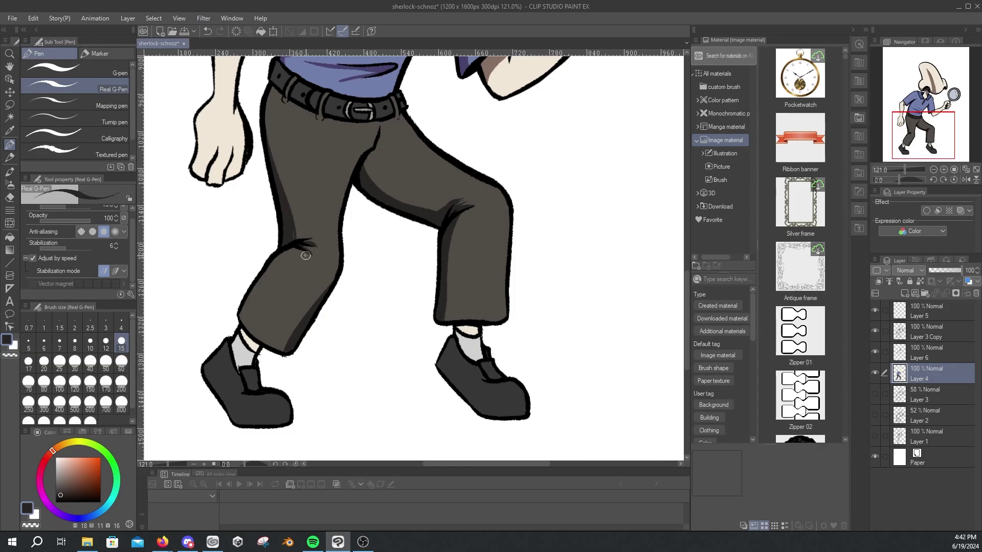
pyautogui.scroll(1, 307, 248)
pyautogui.scroll(-5, 467, 313)
pyautogui.scroll(3, 515, 284)
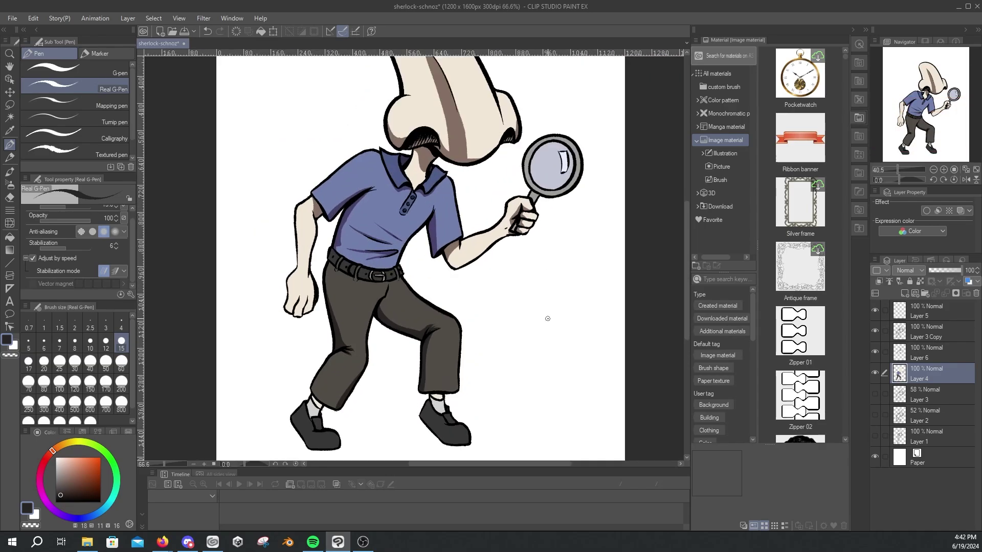
# Step: Try extending the raised arm's shadow around the elbow and along the forearm's underside with reddish brown (H 19, S 24, V 52)
pyautogui.scroll(4, 470, 347)
pyautogui.keyDown('alt'); pyautogui.click(530, 219); pyautogui.keyUp('alt')
pyautogui.moveTo(360, 308); pyautogui.dragTo(345, 341)
pyautogui.moveTo(463, 281); pyautogui.dragTo(361, 348)
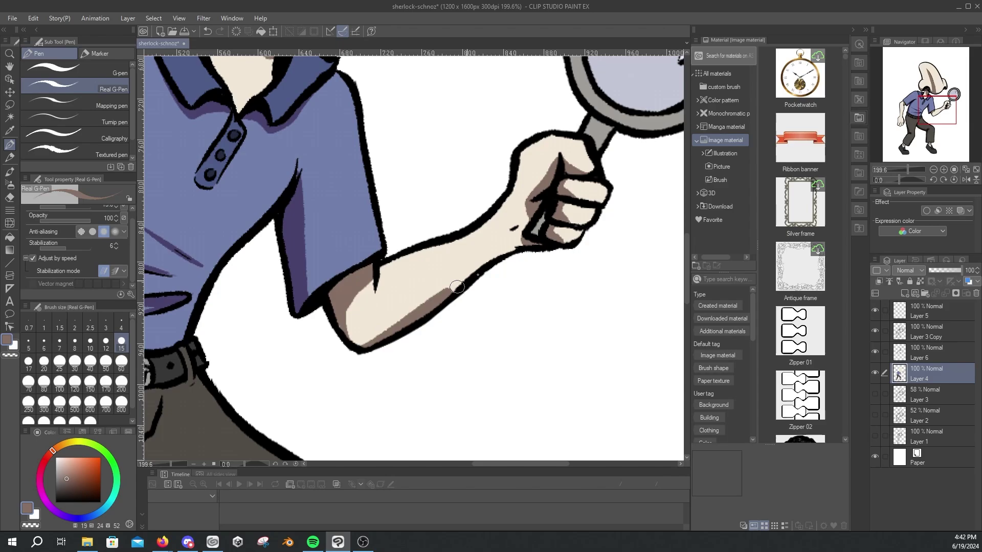
pyautogui.hotkey('ctrl', 'z')
# Step: Shade the magnifying glass rim's outer edge on the side facing the nose with dark grey (H 34, S 0, V 41)
pyautogui.scroll(-4, 374, 342)
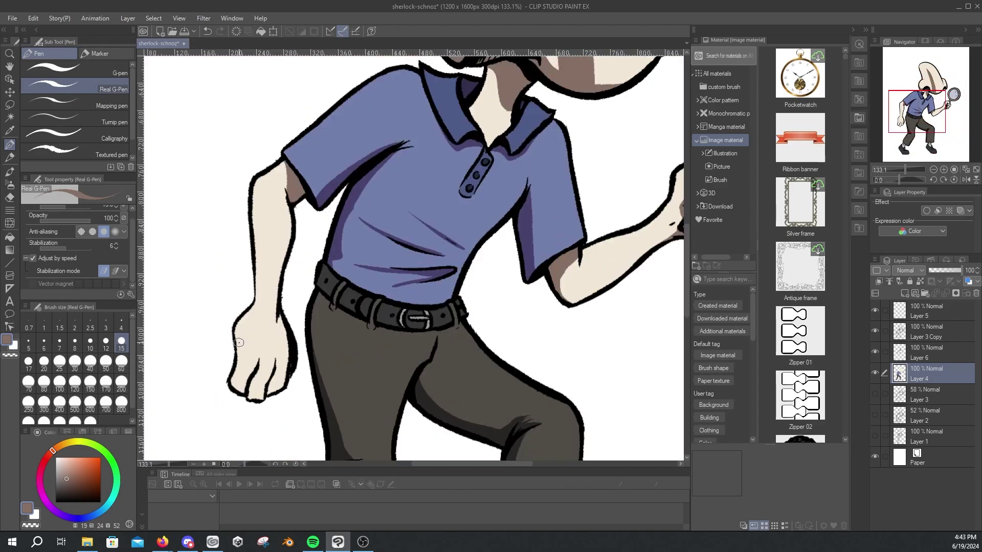
pyautogui.scroll(2, 261, 327)
pyautogui.scroll(-5, 286, 306)
pyautogui.scroll(2, 293, 205)
pyautogui.scroll(5, 486, 287)
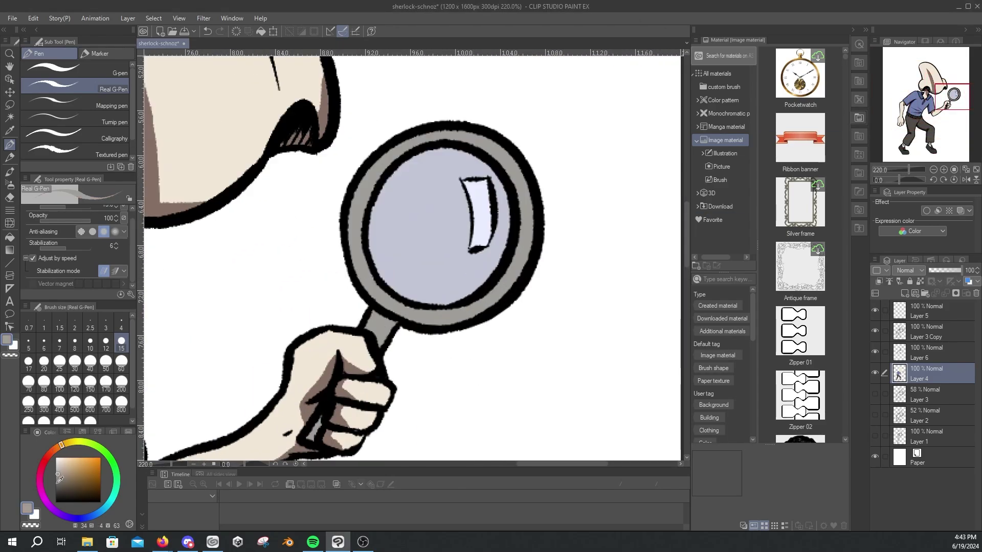
pyautogui.keyDown('alt'); pyautogui.click(431, 323); pyautogui.keyUp('alt')
pyautogui.moveTo(431, 323)
pyautogui.mouseDown()
pyautogui.moveTo(373, 290)
pyautogui.moveTo(374, 183)
pyautogui.mouseUp()
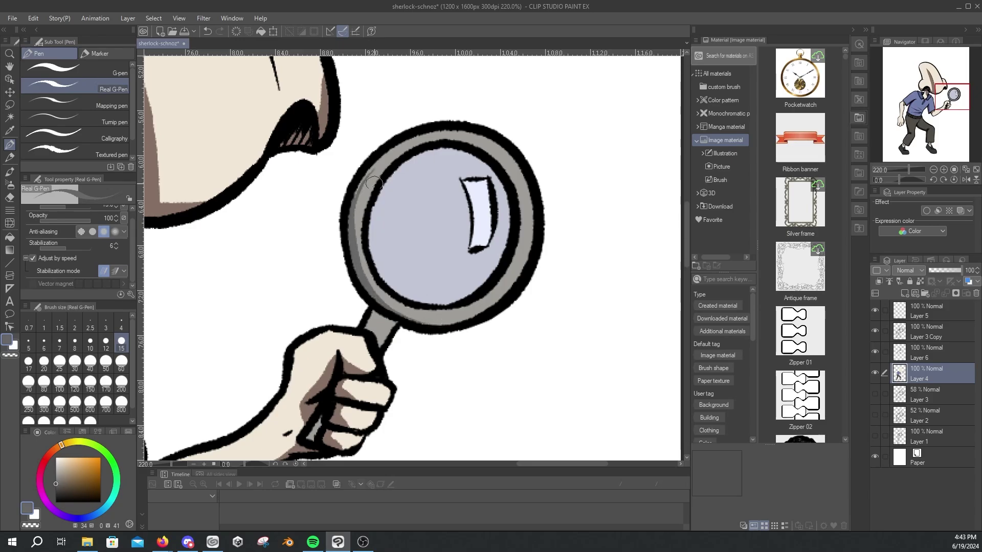
pyautogui.scroll(-4, 515, 226)
pyautogui.scroll(6, 380, 266)
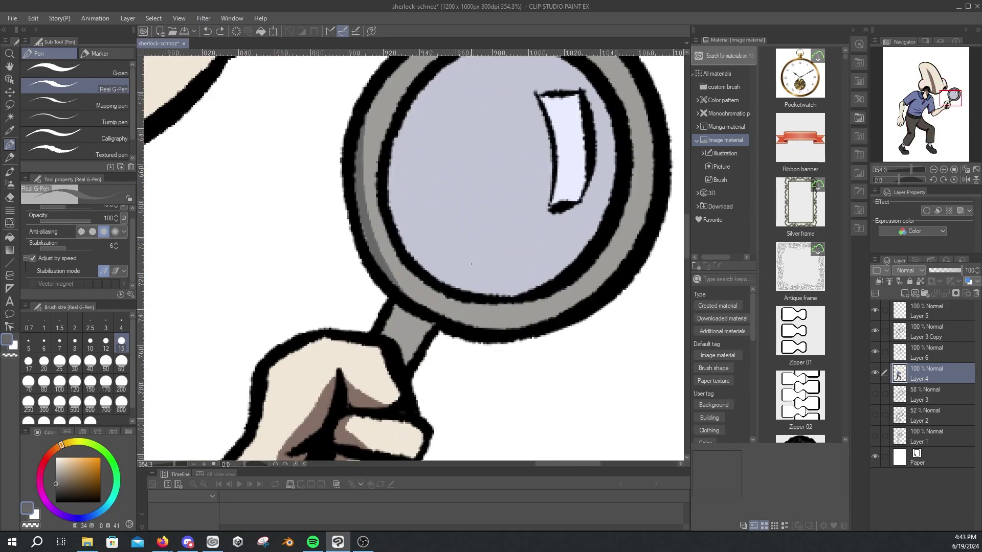
pyautogui.scroll(-7, 380, 266)
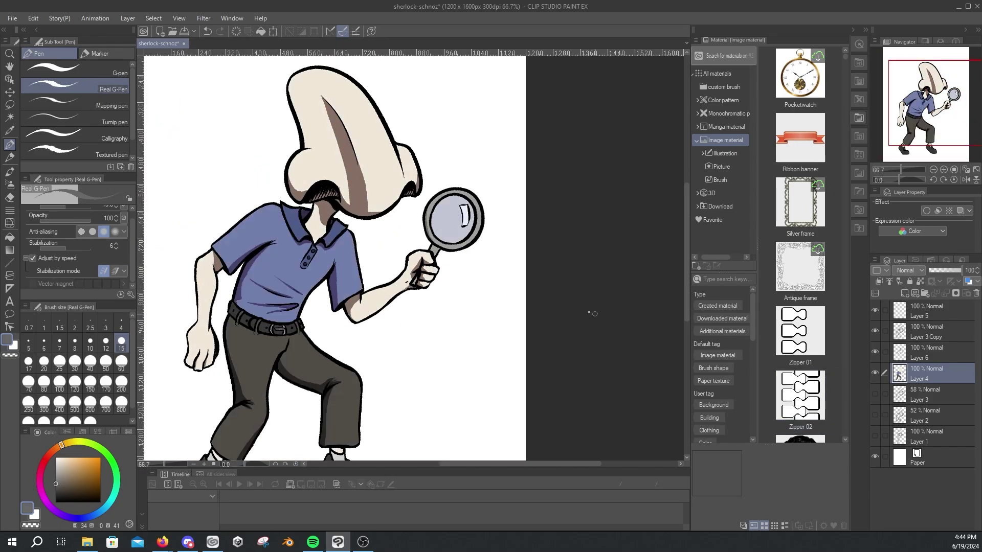
# Step: With the shadow layer hidden, paint over the stray elbow shadow on the flat colour layer with the skin tone (H 37, S 11, V 95)
pyautogui.scroll(4, 330, 304)
pyautogui.keyDown('alt'); pyautogui.click(330, 304); pyautogui.keyUp('alt')
pyautogui.scroll(3, 330, 304)
pyautogui.moveTo(327, 307); pyautogui.dragTo(320, 328)
pyautogui.scroll(-3, 566, 198)
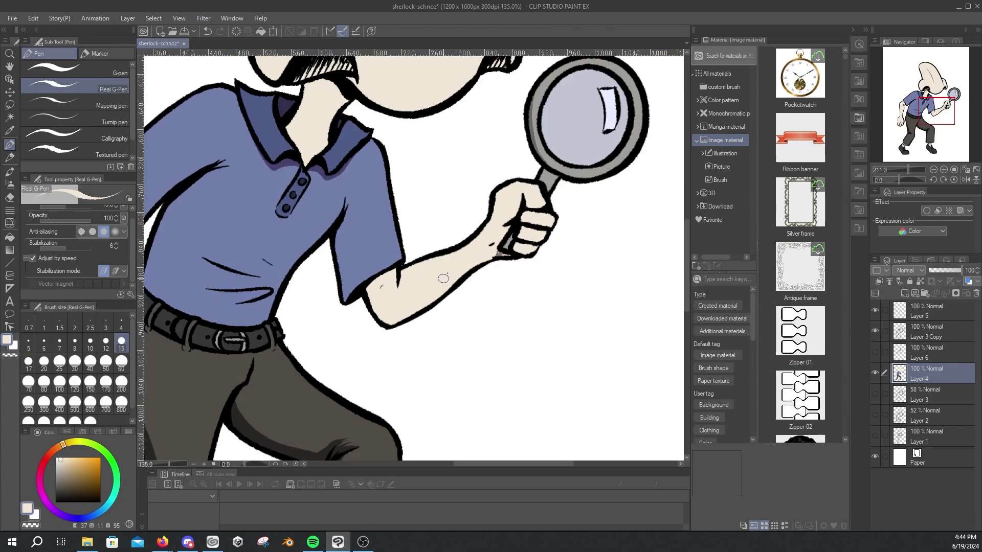
# Step: Paint over the shadow below the collar with shirt blue (H 226, S 33, V 67), and show the shadow layer again
pyautogui.scroll(3, 477, 274)
pyautogui.scroll(-3, 477, 274)
pyautogui.scroll(4, 267, 297)
pyautogui.keyDown('alt'); pyautogui.click(267, 296); pyautogui.keyUp('alt')
pyautogui.moveTo(358, 273); pyautogui.dragTo(450, 266)
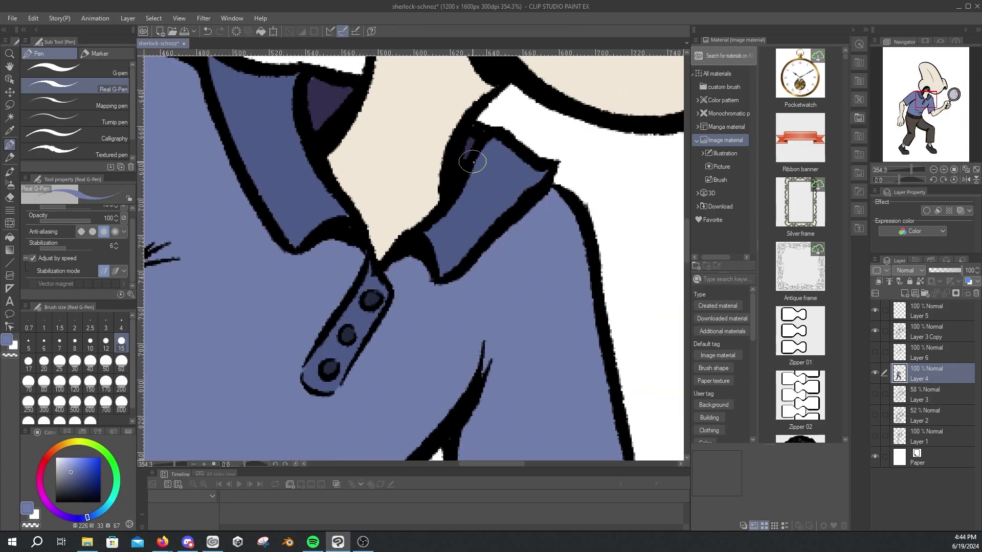
pyautogui.click(875, 352)
pyautogui.click(925, 353)
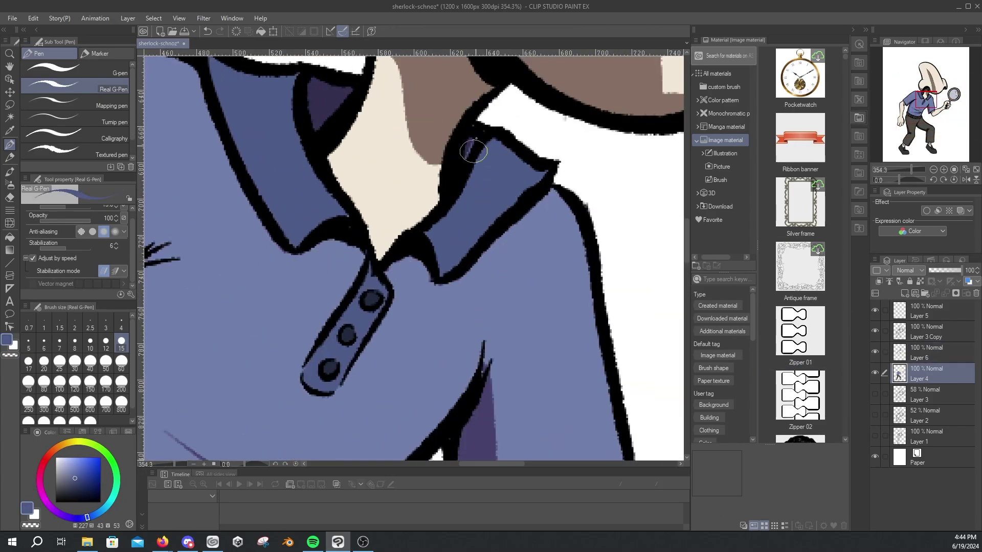
# Step: Hide the flat colours and, on the shadow layer, shade the front leg's thigh underside and inner shin with near-black brown (H 15, S 10, V 16)
pyautogui.scroll(-5, 413, 258)
pyautogui.scroll(5, 332, 358)
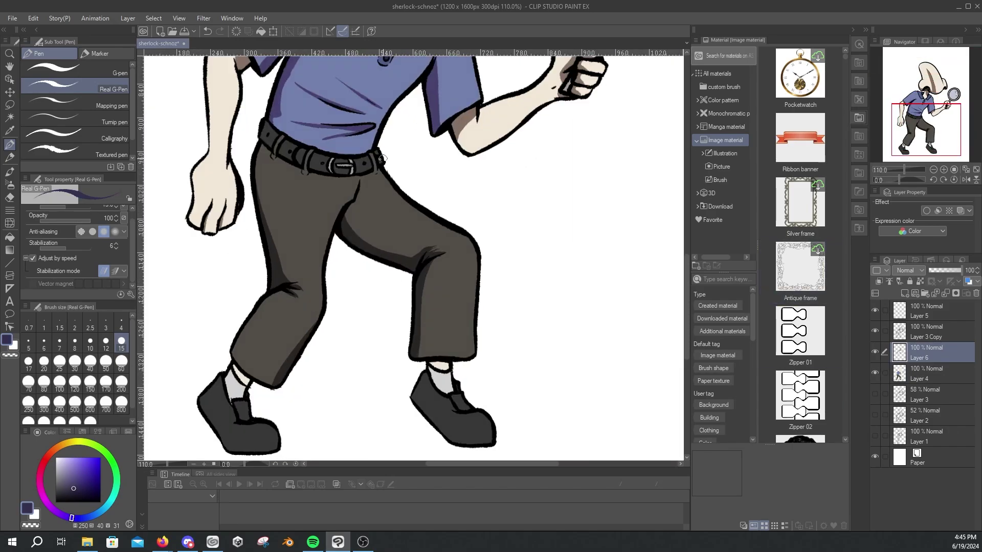
pyautogui.click(875, 372)
pyautogui.scroll(1, 409, 205)
pyautogui.moveTo(339, 154)
pyautogui.mouseDown()
pyautogui.moveTo(364, 184)
pyautogui.moveTo(435, 211)
pyautogui.moveTo(473, 194)
pyautogui.moveTo(455, 240)
pyautogui.moveTo(453, 332)
pyautogui.mouseUp()
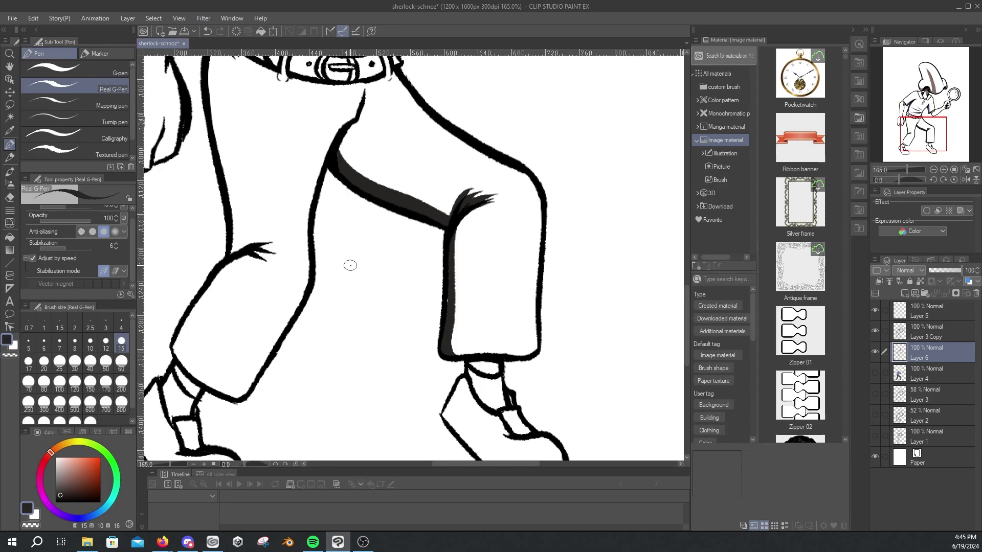
# Step: On the shadow layer, shade the rear leg's outer thigh down to the knee fold and the lower calf edge near the hem
pyautogui.moveTo(251, 244); pyautogui.dragTo(211, 59)
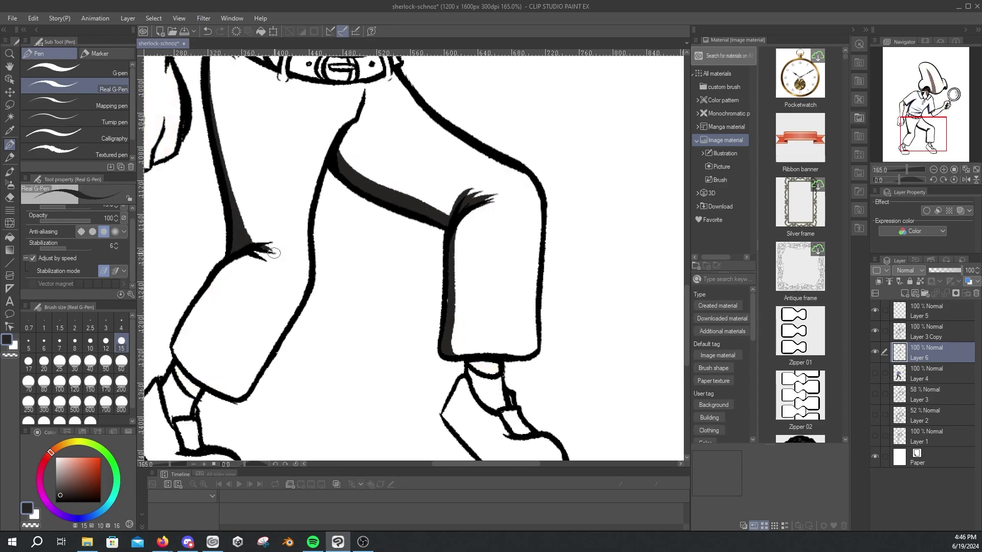
pyautogui.scroll(-3, 266, 248)
pyautogui.scroll(2, 267, 249)
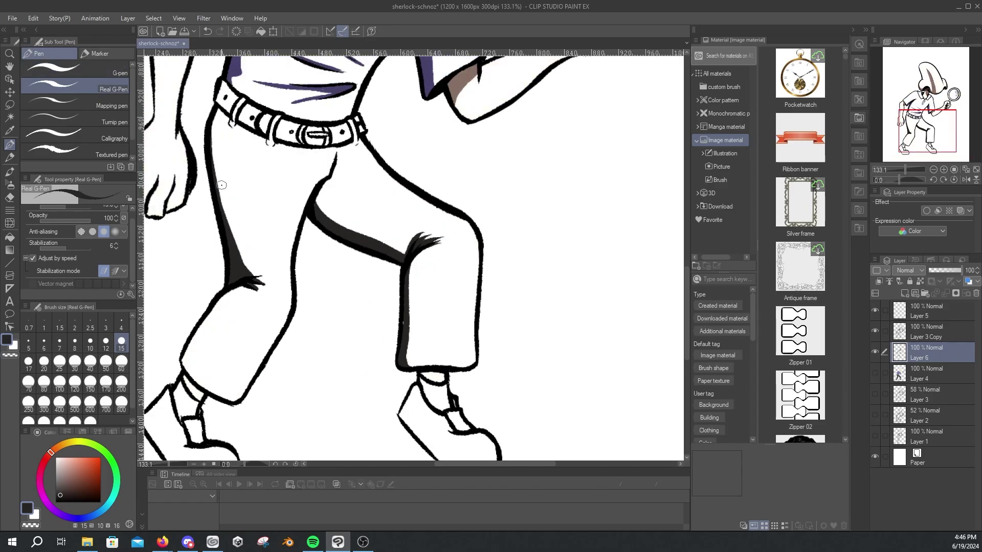
pyautogui.scroll(3, 222, 185)
pyautogui.moveTo(340, 325); pyautogui.dragTo(434, 192)
pyautogui.click(884, 373)
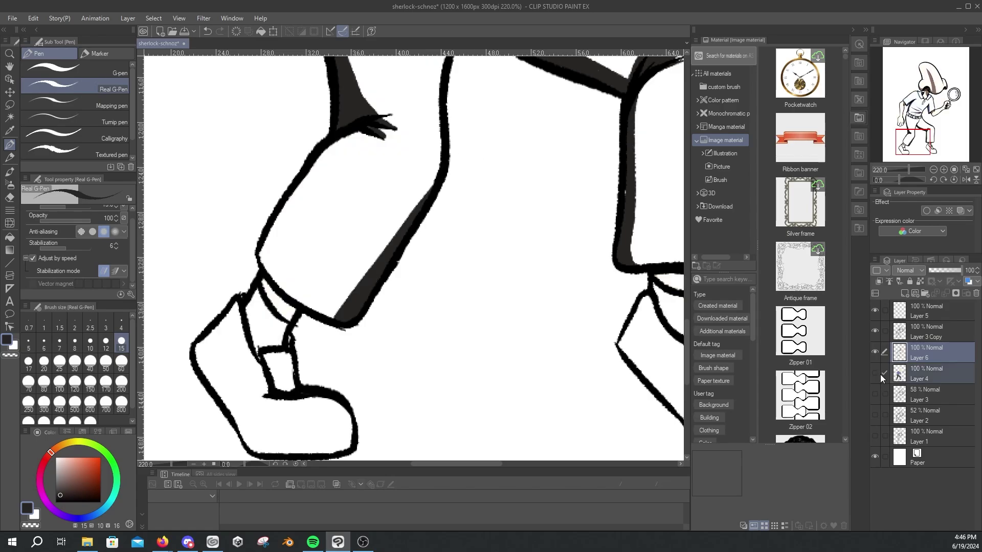
# Step: Shade the hanging hand's finger gaps and the raised arm's elbow and wrist with reddish brown (H 19, S 24, V 52)
pyautogui.scroll(-4, 414, 255)
pyautogui.scroll(4, 339, 333)
pyautogui.moveTo(319, 263); pyautogui.dragTo(314, 284)
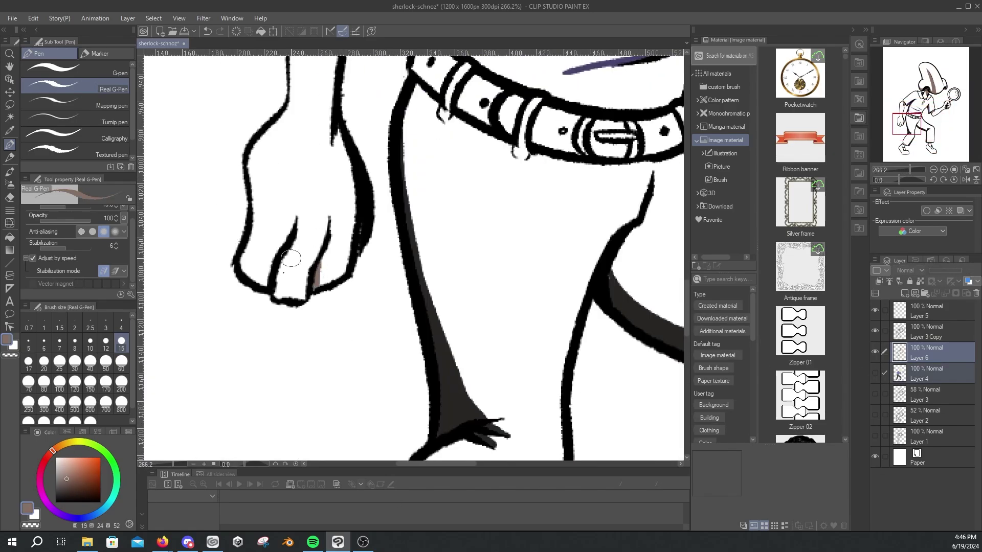
pyautogui.scroll(-4, 291, 259)
pyautogui.scroll(3, 488, 240)
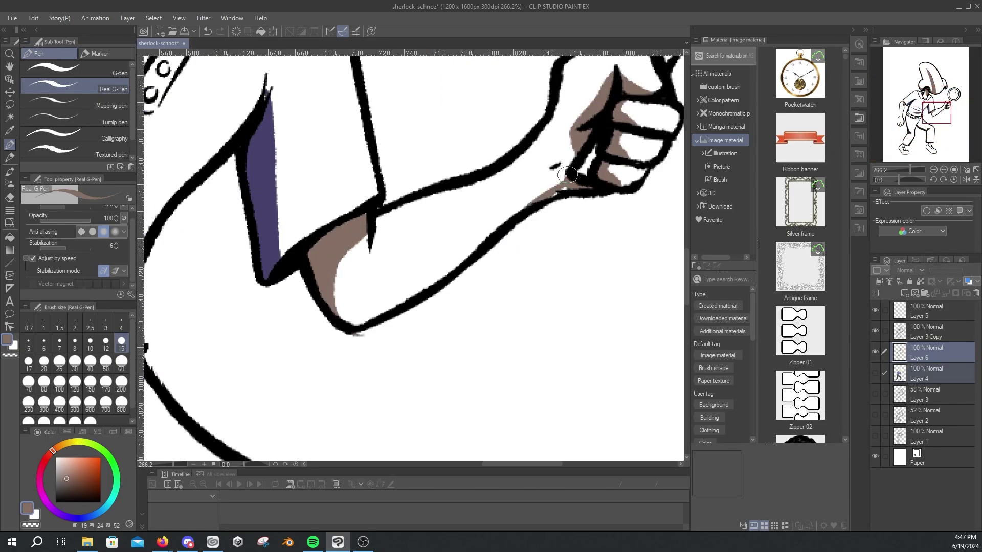
# Step: On the shadow layer, shade the magnifying glass rim's edge near the handle with dark grey (H 0, S 0, V 41)
pyautogui.scroll(-3, 567, 174)
pyautogui.scroll(4, 407, 61)
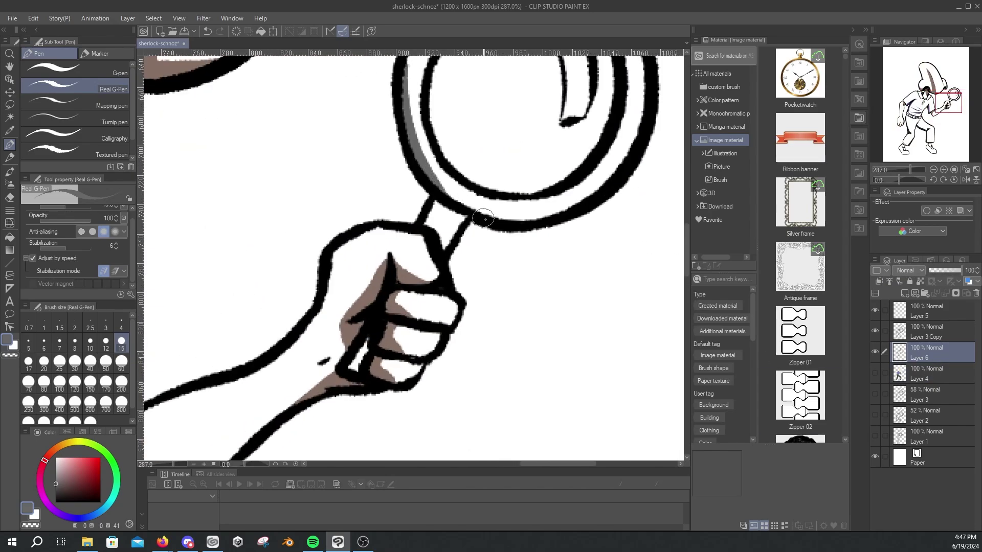
pyautogui.scroll(-2, 484, 219)
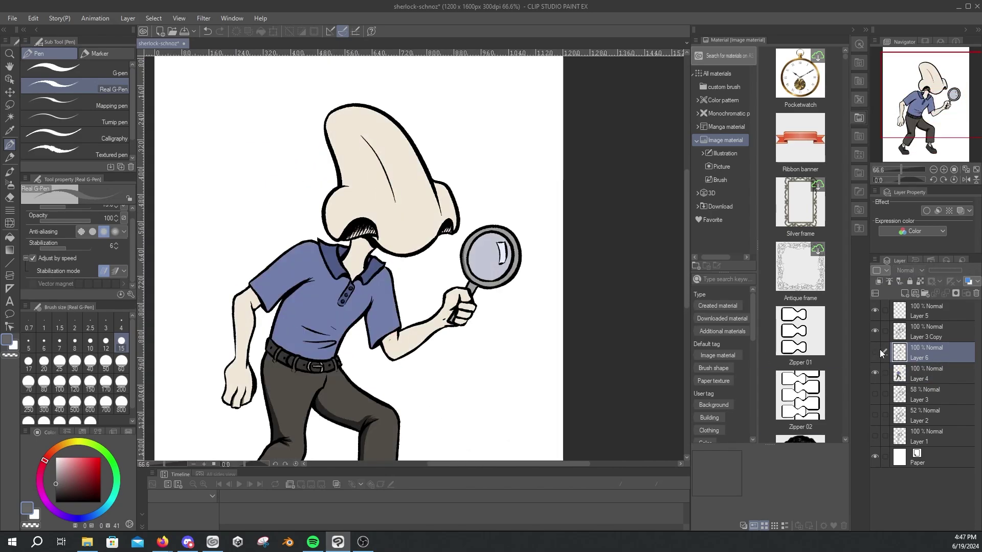
# Step: With the shadow layer hidden, paint over the trouser shadows on the flat colour layer with trouser grey (H 36, S 12, V 32), brush size 40
pyautogui.scroll(3, 552, 157)
pyautogui.scroll(-3, 632, 291)
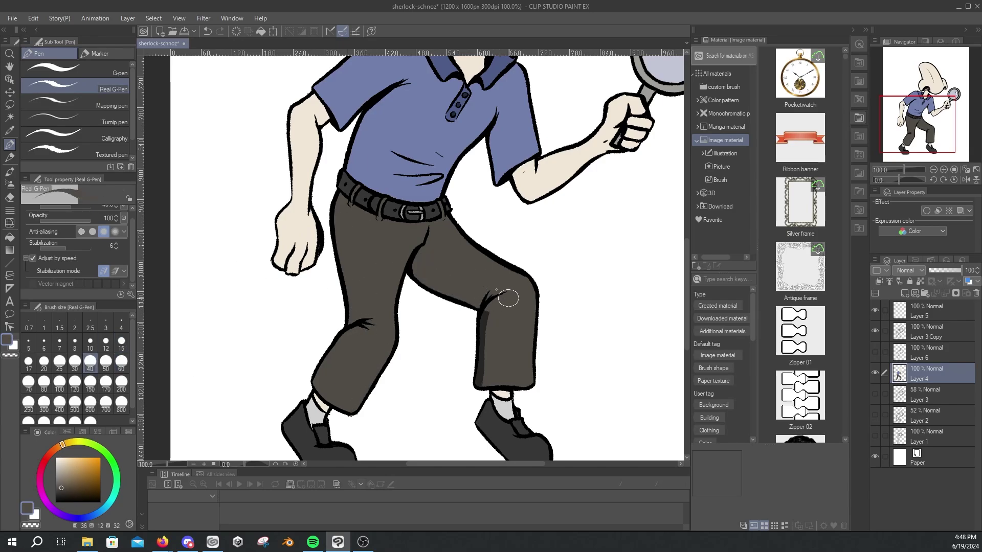
pyautogui.scroll(2, 484, 332)
pyautogui.scroll(-4, 495, 285)
pyautogui.scroll(1, 495, 285)
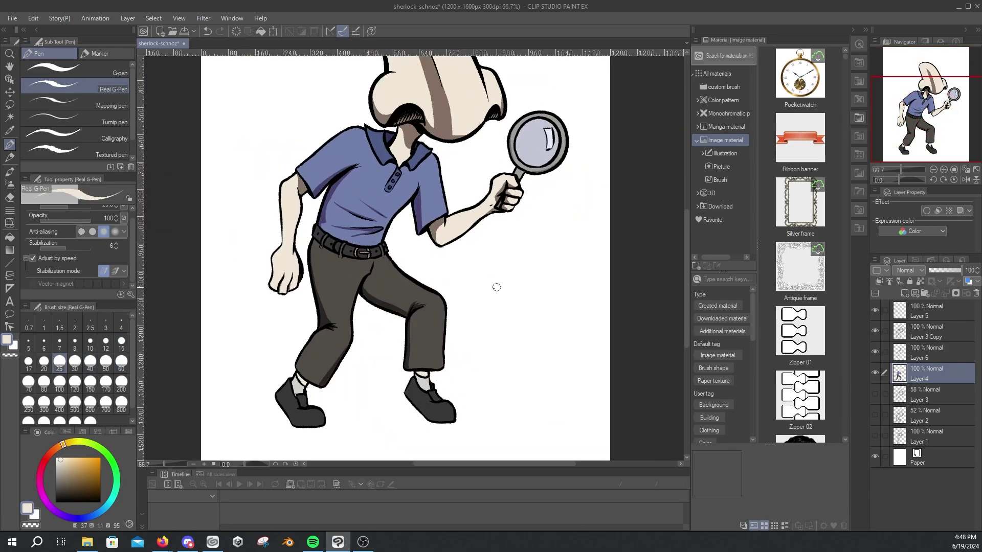
# Step: Shade the ankles beneath the trouser hems with reddish brown (H 19, S 24, V 52) and the socks with grey (H 0, S 0, V 72)
pyautogui.scroll(6, 307, 410)
pyautogui.scroll(-2, 307, 423)
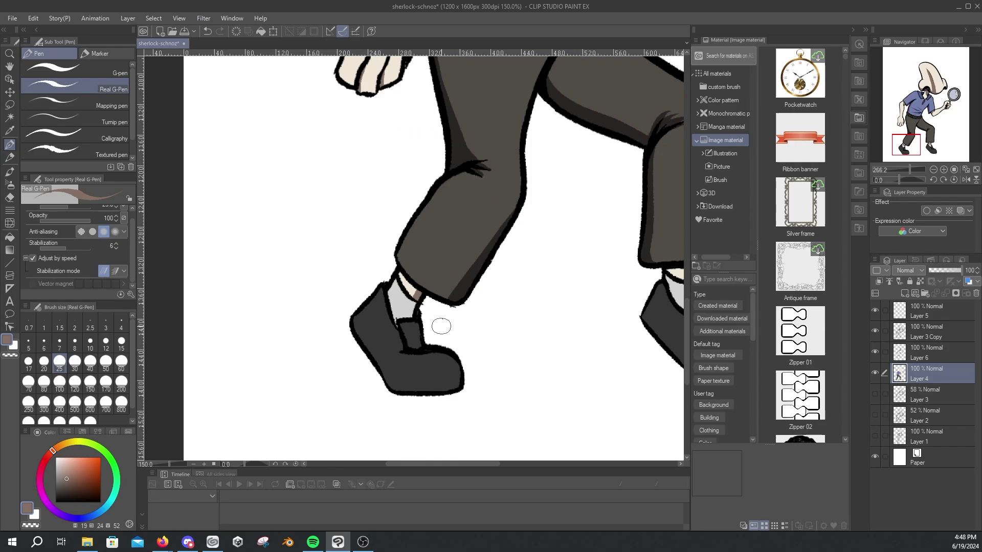
pyautogui.scroll(2, 438, 324)
pyautogui.keyDown('alt'); pyautogui.click(612, 245); pyautogui.keyUp('alt')
pyautogui.scroll(-5, 445, 204)
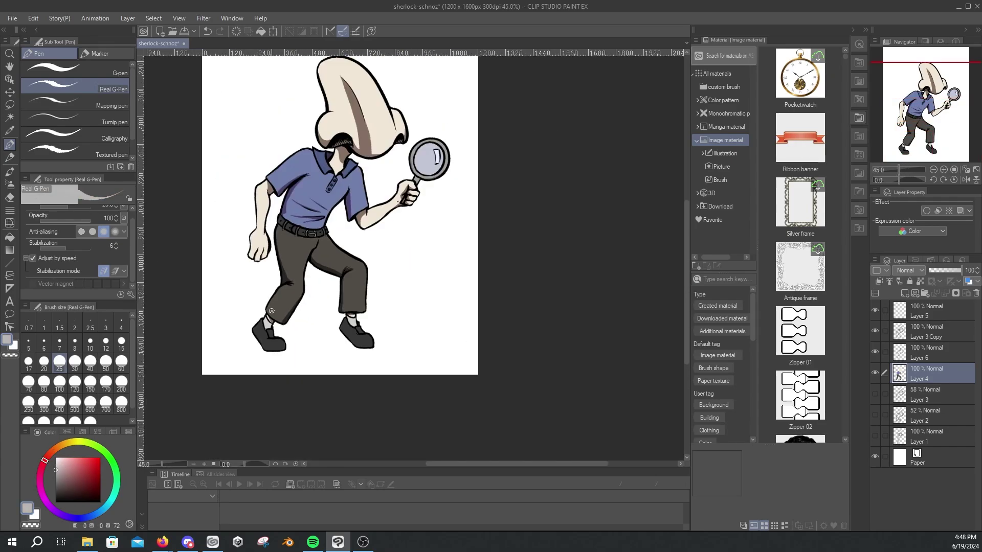
# Step: Erase stray paint along the rear trouser leg's outer edge and, on the shadow layer, shade both shoes' lower edges with dark grey (V 15)
pyautogui.scroll(5, 445, 204)
pyautogui.press('e')
pyautogui.moveTo(358, 301); pyautogui.dragTo(446, 143)
pyautogui.press('p')
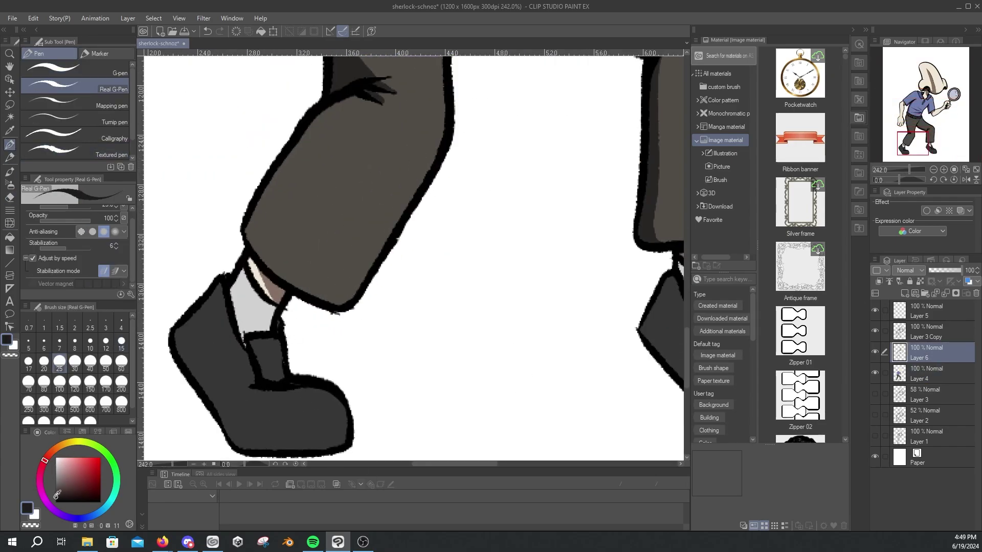
pyautogui.scroll(-2, 321, 450)
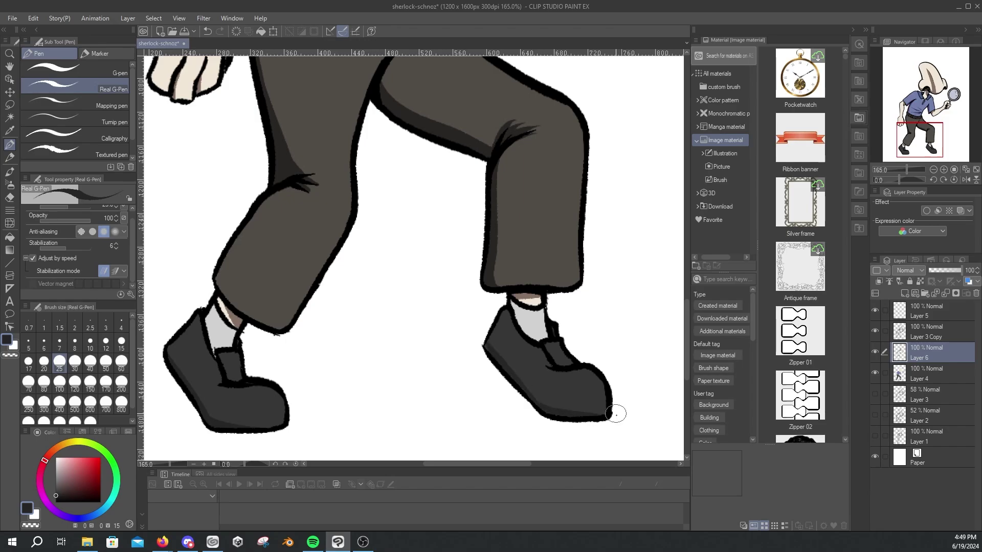
pyautogui.scroll(-4, 617, 413)
# Step: Shade the shirt beneath both collar flaps with dark purple (H 249, S 39, V 42) on the shadow layer
pyautogui.scroll(6, 449, 285)
pyautogui.keyDown('alt'); pyautogui.click(449, 285); pyautogui.keyUp('alt')
pyautogui.scroll(-4, 534, 94)
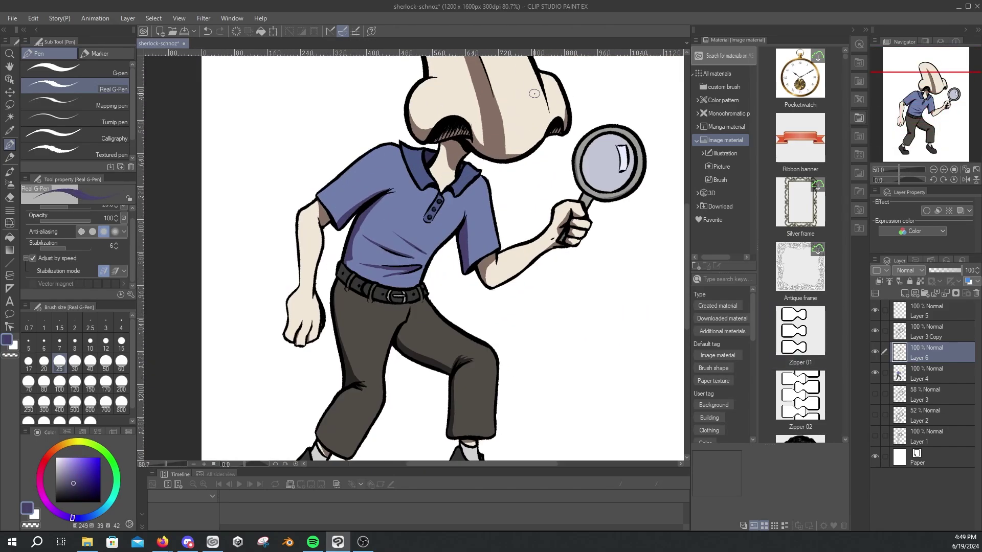
pyautogui.scroll(6, 450, 168)
pyautogui.moveTo(279, 137); pyautogui.dragTo(345, 272)
pyautogui.moveTo(470, 301); pyautogui.dragTo(550, 217)
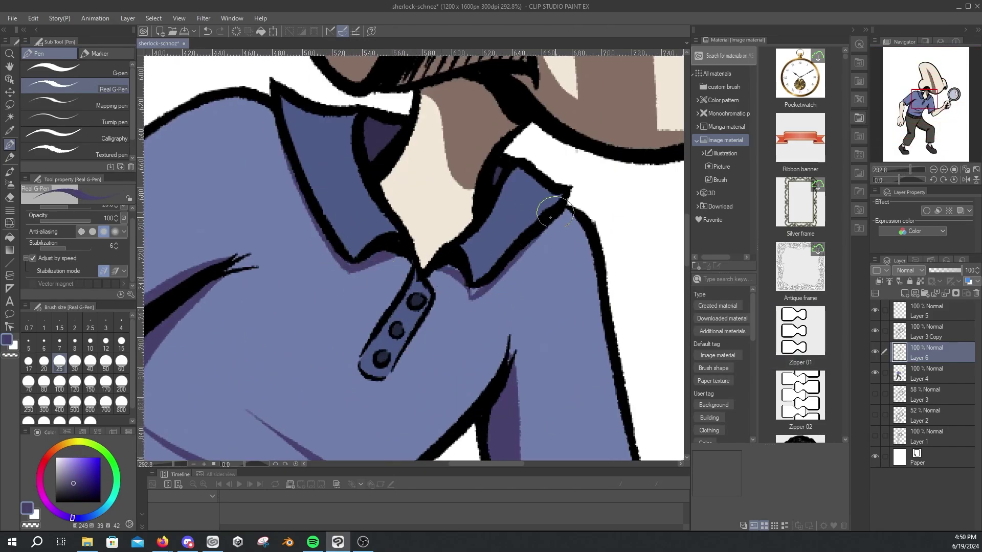
pyautogui.scroll(-4, 449, 273)
# Step: Soften the shadows on the nose's central ridge, tip and nostril wing with the Wet bleed blender, up to brush size 60
pyautogui.scroll(5, 313, 228)
pyautogui.keyDown('alt'); pyautogui.click(361, 353); pyautogui.keyUp('alt')
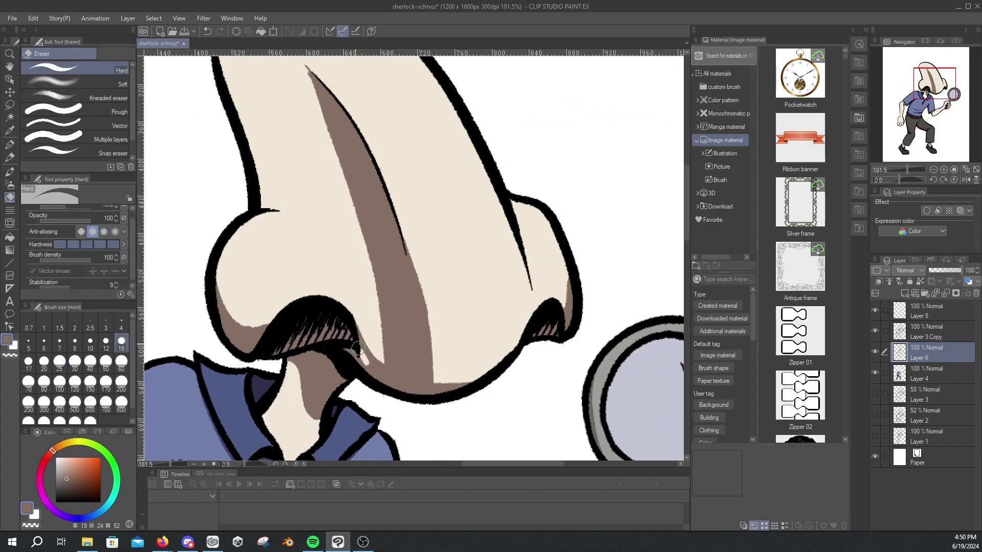
pyautogui.press('j')
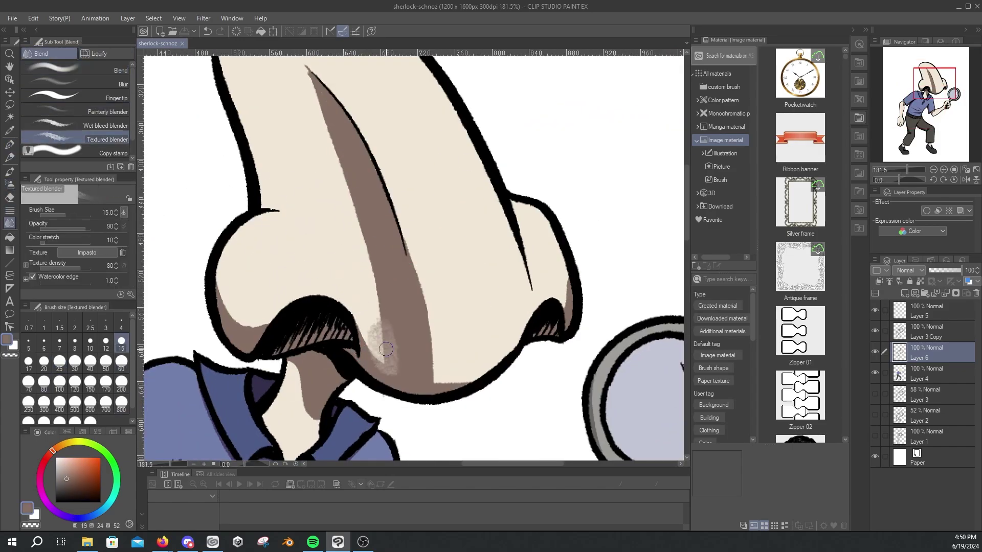
pyautogui.click(102, 125)
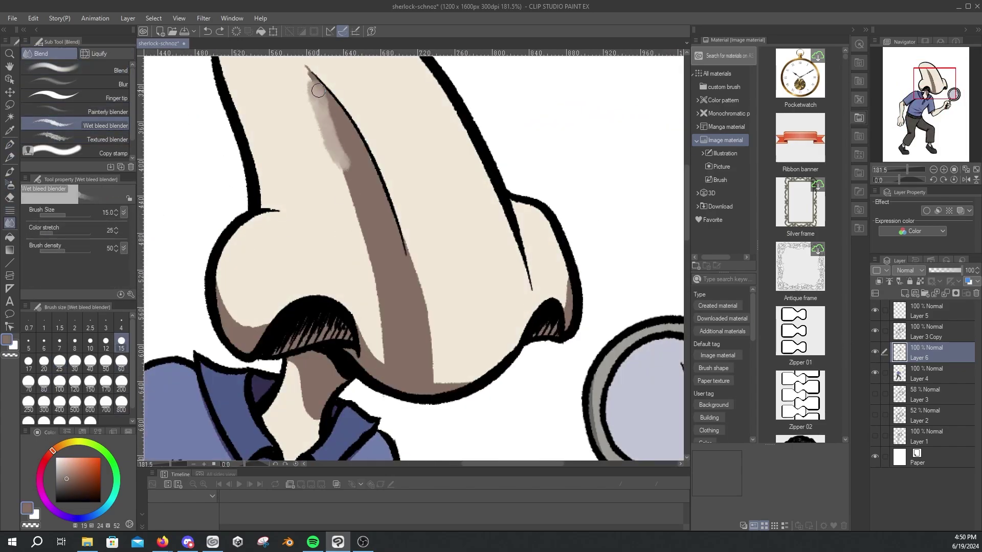
pyautogui.moveTo(310, 96)
pyautogui.mouseDown()
pyautogui.moveTo(380, 290)
pyautogui.moveTo(324, 143)
pyautogui.moveTo(307, 178)
pyautogui.moveTo(356, 203)
pyautogui.moveTo(393, 333)
pyautogui.moveTo(428, 342)
pyautogui.moveTo(406, 356)
pyautogui.moveTo(438, 367)
pyautogui.moveTo(425, 290)
pyautogui.mouseUp()
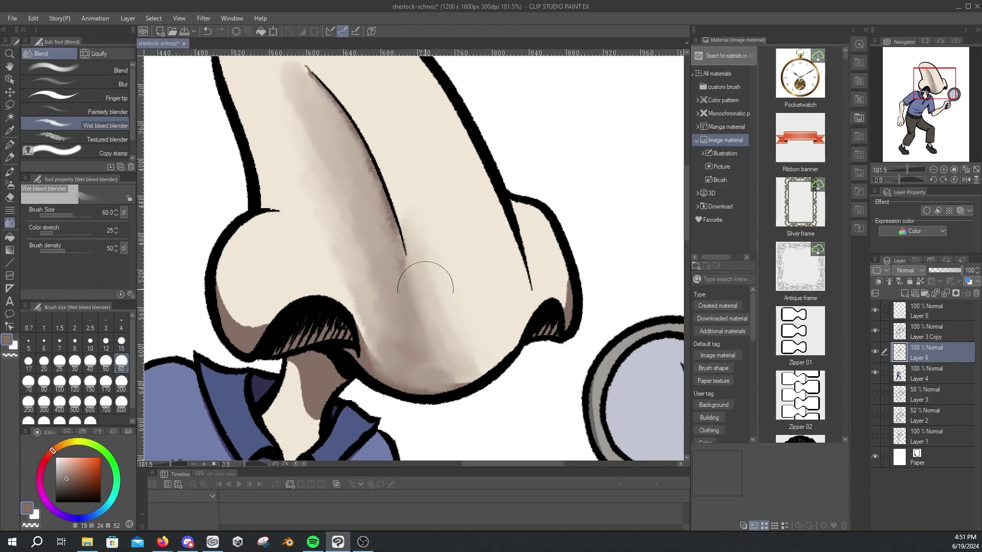
pyautogui.moveTo(256, 335)
pyautogui.mouseDown()
pyautogui.moveTo(228, 300)
pyautogui.moveTo(271, 312)
pyautogui.mouseUp()
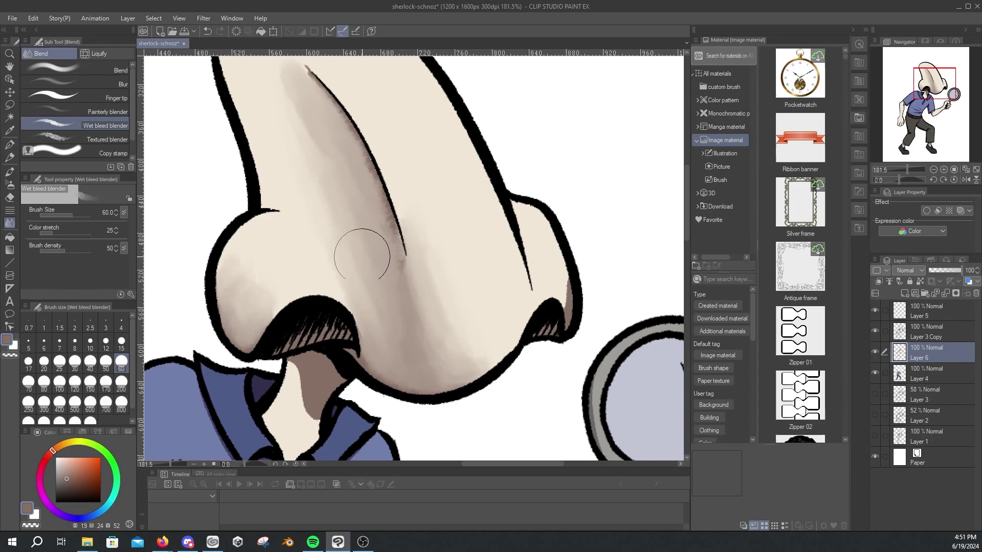
pyautogui.scroll(-5, 564, 274)
pyautogui.scroll(4, 414, 299)
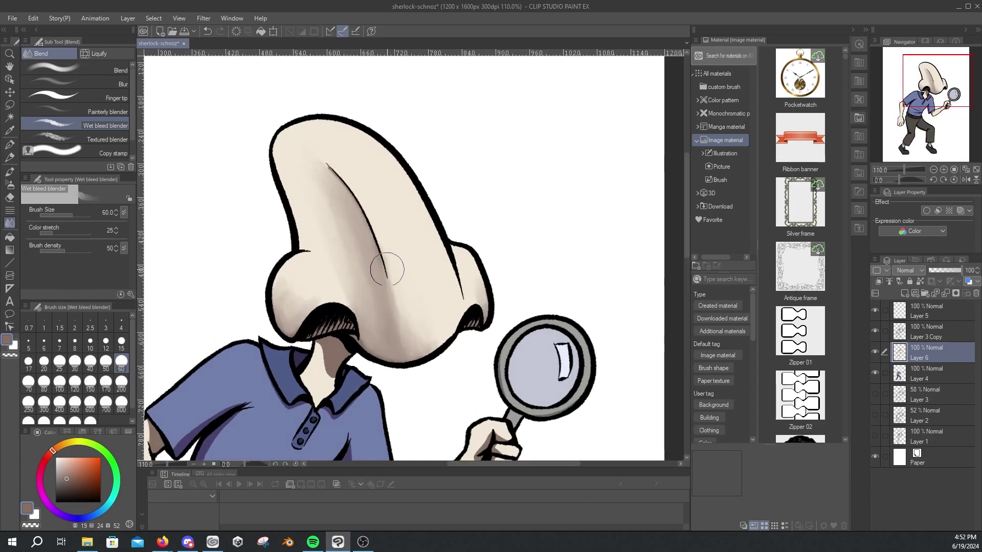
# Step: Blend the shadow at the raised arm's elbow into the skin with the Wet bleed blender at brush size 50
pyautogui.scroll(-5, 387, 270)
pyautogui.scroll(7, 329, 260)
pyautogui.press('[')
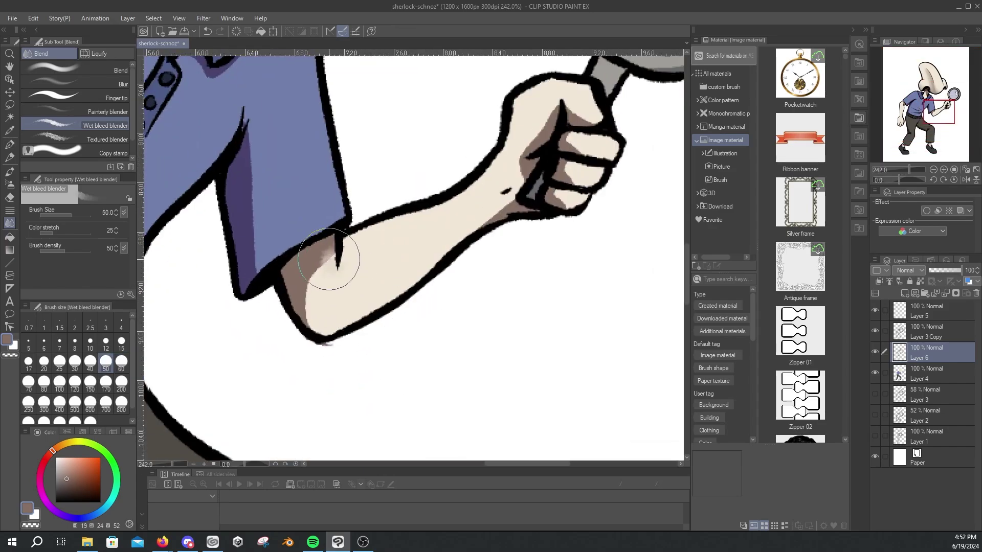
pyautogui.moveTo(329, 259)
pyautogui.mouseDown()
pyautogui.moveTo(334, 279)
pyautogui.moveTo(308, 300)
pyautogui.moveTo(312, 313)
pyautogui.moveTo(349, 280)
pyautogui.mouseUp()
# Step: Blend the wrist and finger shadows of the hand gripping the magnifying glass at brush size 15
pyautogui.press('[')
pyautogui.press('[')
pyautogui.press('[')
pyautogui.press('[')
pyautogui.press('[')
pyautogui.press('[')
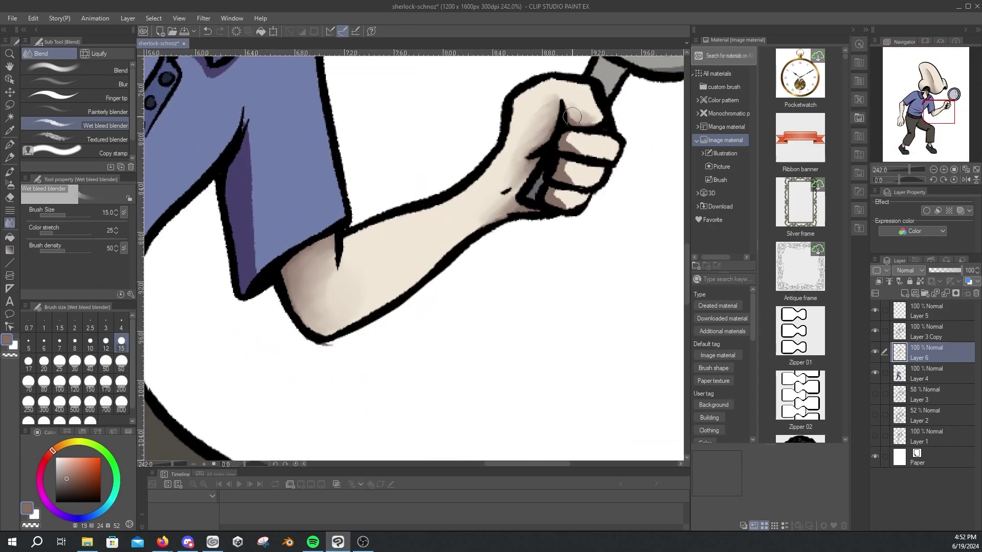
# Step: Blend the hanging arm's sleeve and finger shadows at brush size 15 and the neck shadow at brush size 20
pyautogui.scroll(-5, 590, 180)
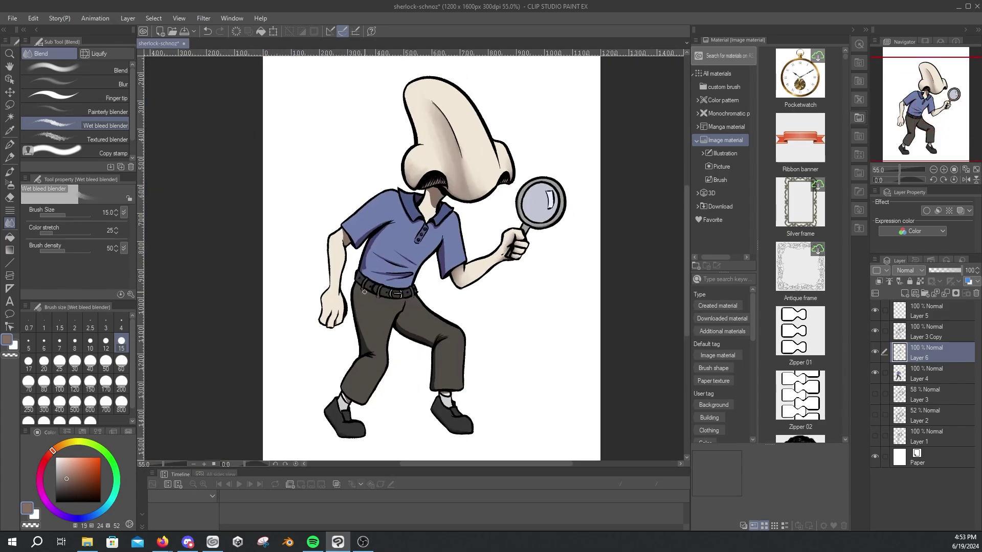
pyautogui.scroll(4, 285, 381)
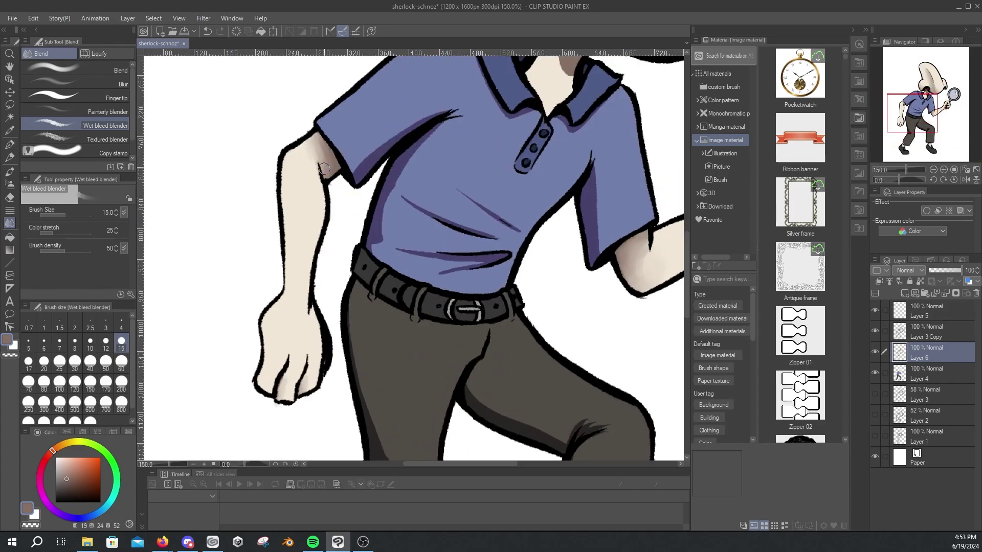
pyautogui.scroll(-3, 549, 457)
pyautogui.scroll(3, 404, 256)
pyautogui.press(']')
pyautogui.moveTo(392, 235)
pyautogui.mouseDown()
pyautogui.moveTo(408, 246)
pyautogui.moveTo(408, 269)
pyautogui.mouseUp()
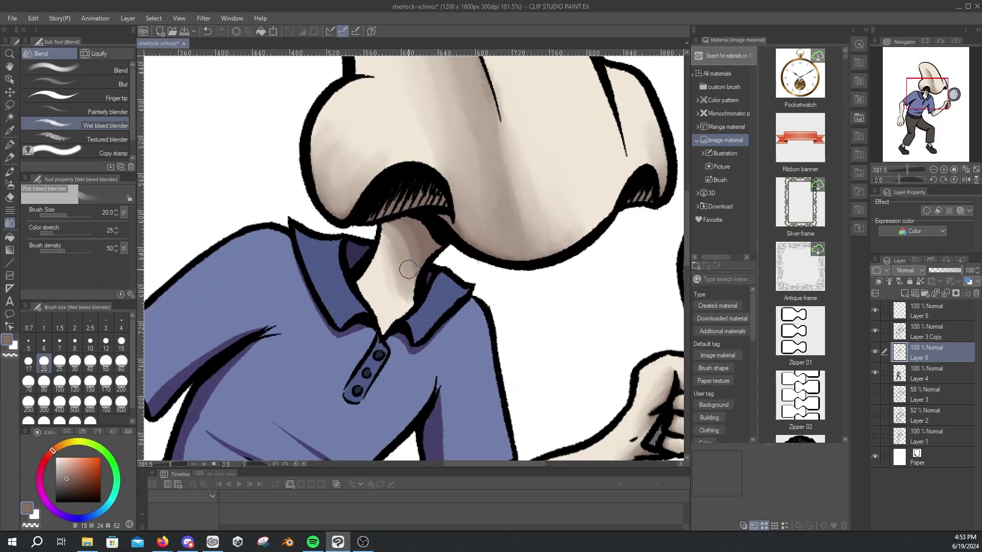
# Step: Blend the purple shadows under the collar, on the sleeves and along the shirt folds at brush size 20, undoing one stroke
pyautogui.scroll(-5, 404, 245)
pyautogui.scroll(5, 438, 189)
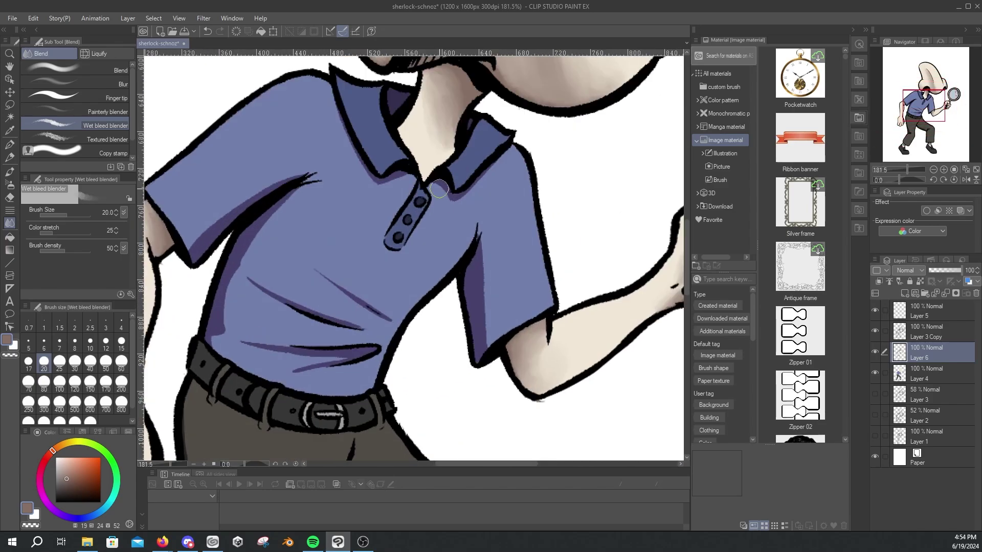
pyautogui.scroll(-5, 451, 194)
pyautogui.scroll(4, 338, 319)
pyautogui.hotkey('ctrl', 'z')
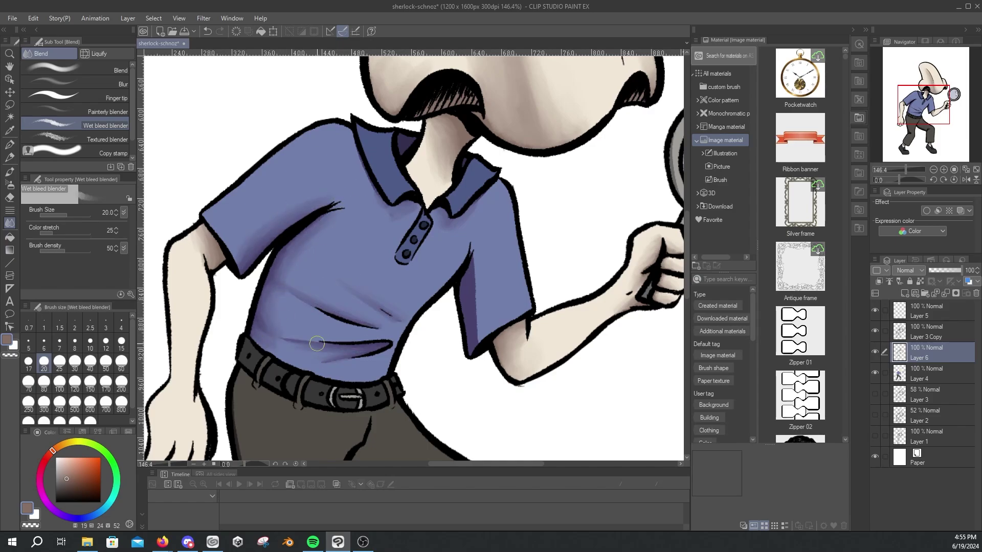
# Step: Blend the dark shadows on both trouser legs with the Wet bleed blender at brush size 12
pyautogui.scroll(-3, 474, 235)
pyautogui.scroll(4, 369, 292)
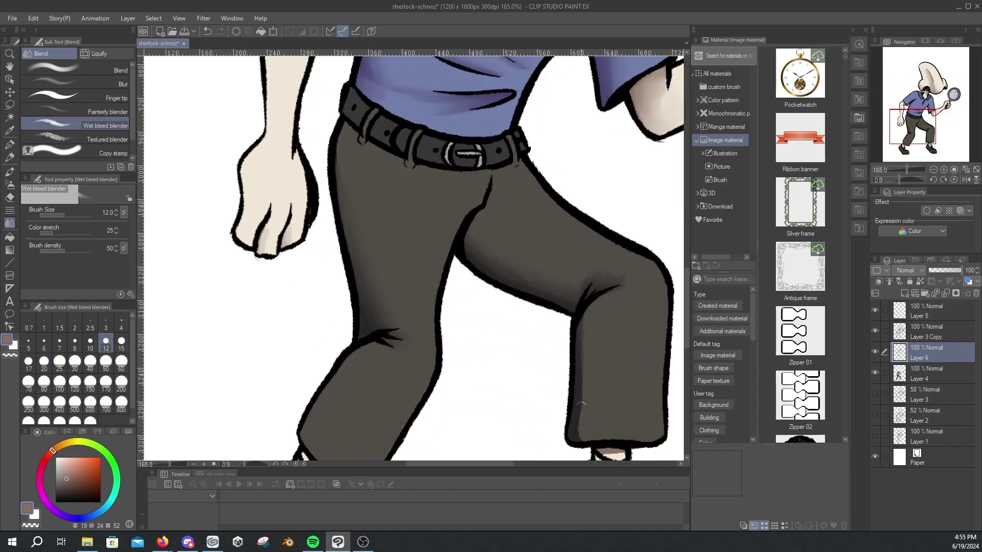
pyautogui.scroll(-6, 584, 372)
# Step: On the flat colour layer, dab a reddish-brown swatch between the shoes and repaint the ankle with skin colour (H 37, S 11, V 95)
pyautogui.scroll(7, 386, 412)
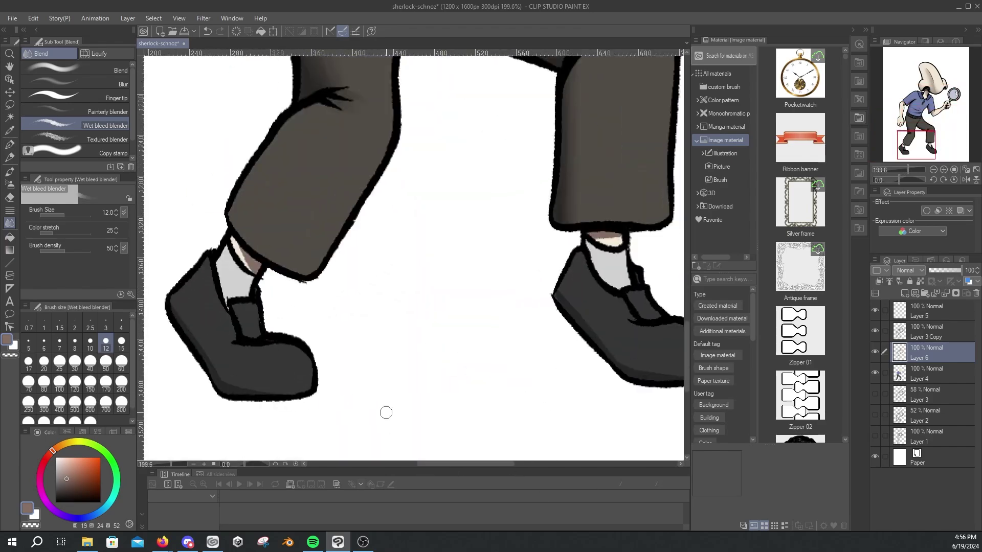
pyautogui.click(939, 376)
pyautogui.press('p')
pyautogui.keyDown('alt'); pyautogui.click(253, 253); pyautogui.keyUp('alt')
pyautogui.click(420, 351)
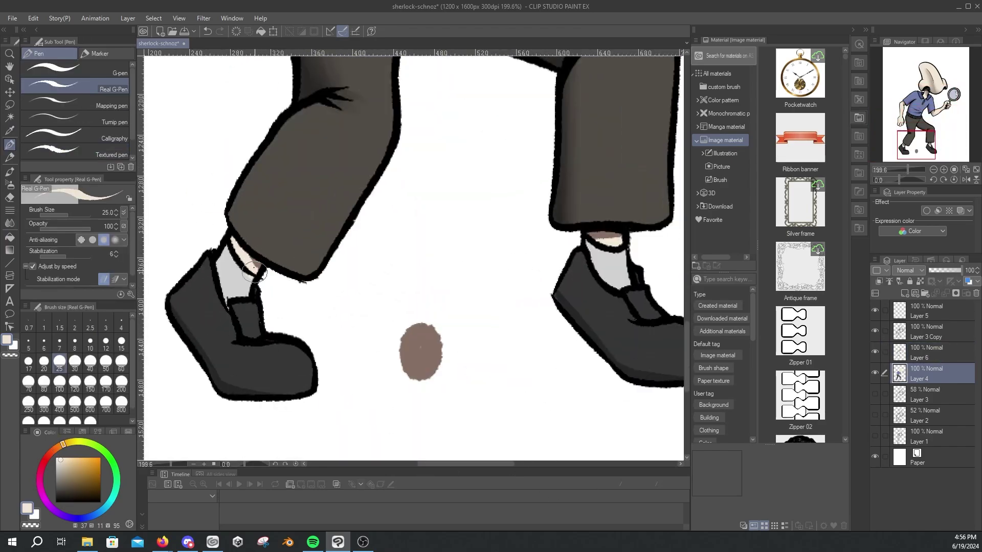
# Step: On the shadow layer, reshade the ankles with reddish brown (H 19, S 24, V 52) and blend them at brush size 12
pyautogui.click(940, 359)
pyautogui.keyDown('alt'); pyautogui.click(256, 262); pyautogui.keyUp('alt')
pyautogui.press('j')
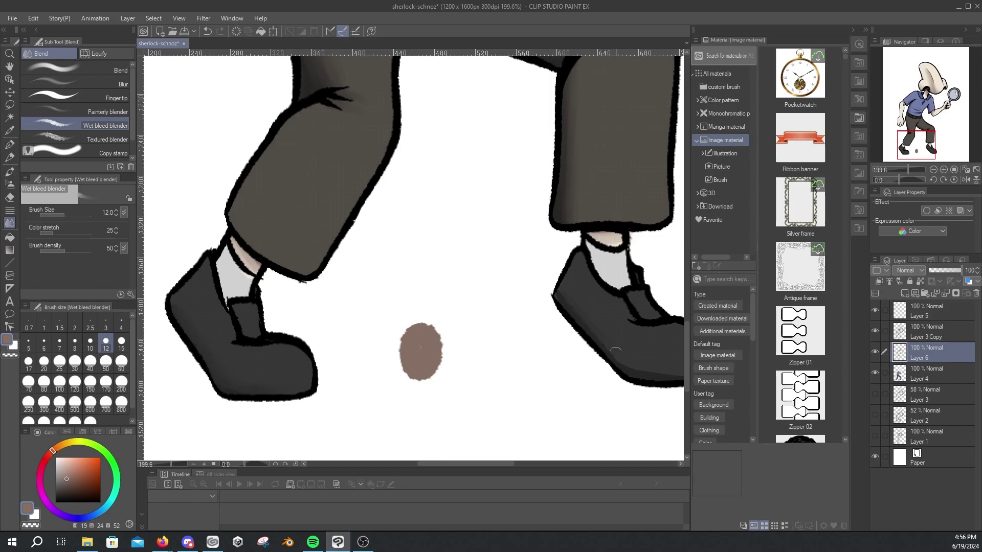
# Step: Blend the remaining shoe shadows and erase the reddish-brown swatch from the flat colour layer
pyautogui.hscroll(5, 563, 358)
pyautogui.scroll(-5, 415, 257)
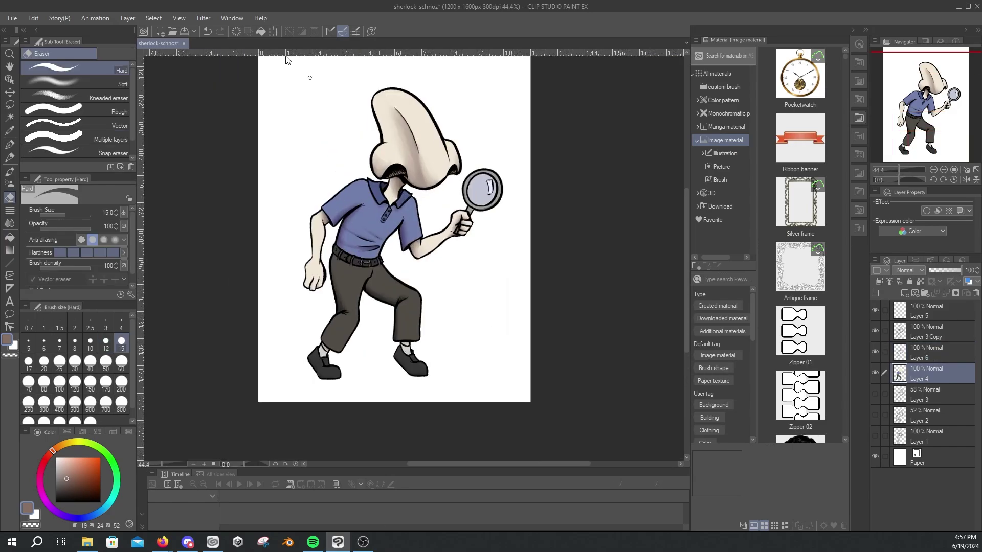
# Step: On the shadow layer, add dark purple (H 249, S 39, V 42) to the shirt's side and blend it at brush size 15
pyautogui.scroll(6, 316, 293)
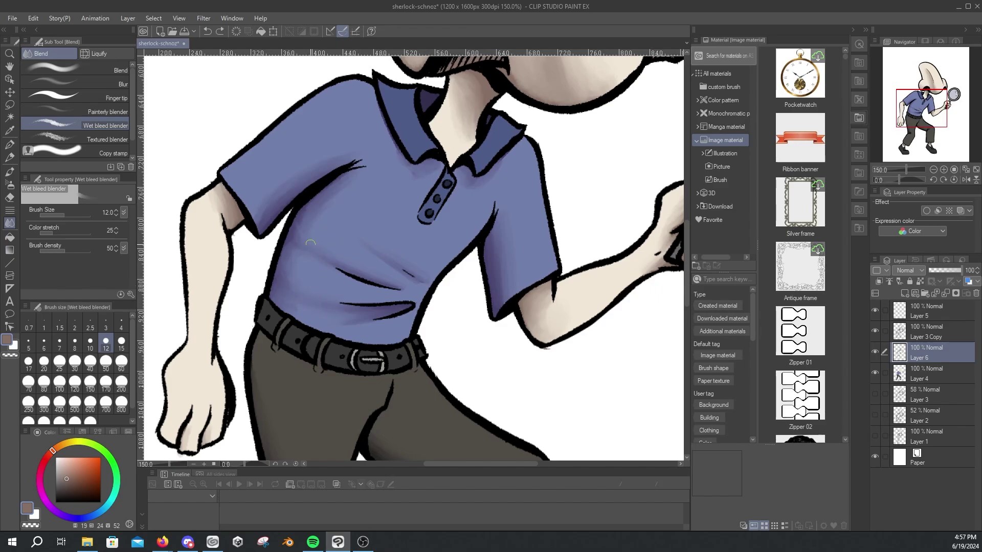
pyautogui.scroll(2, 292, 293)
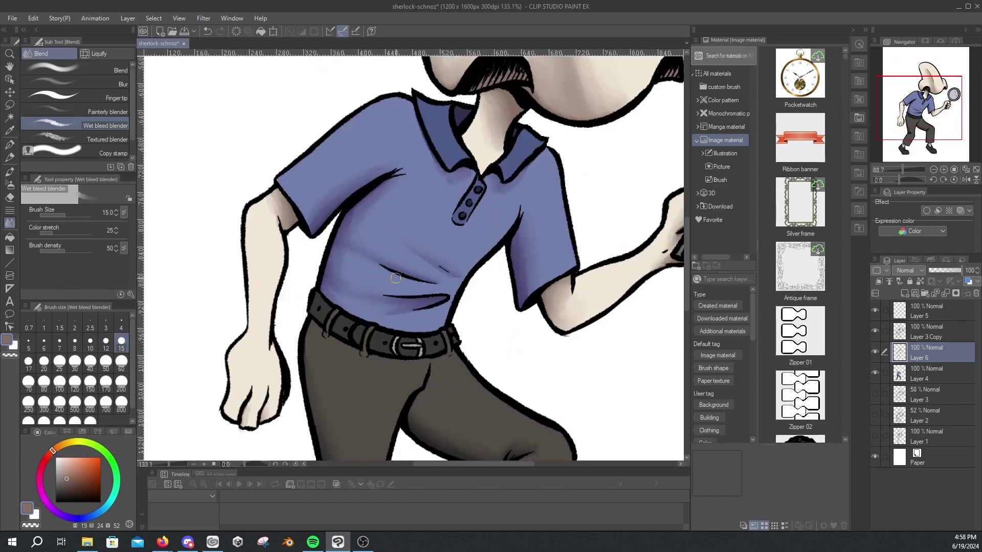
pyautogui.keyDown('alt'); pyautogui.click(406, 318); pyautogui.keyUp('alt')
pyautogui.press('p')
pyautogui.moveTo(327, 257)
pyautogui.mouseDown()
pyautogui.moveTo(425, 279)
pyautogui.moveTo(339, 261)
pyautogui.mouseUp()
pyautogui.press('j')
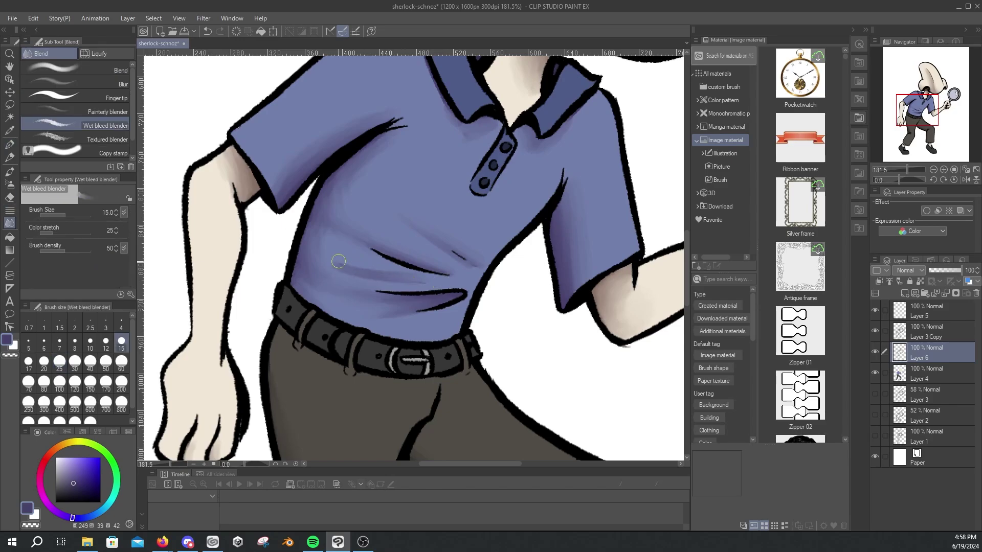
# Step: Add a new layer beneath the flat colours and paint an oval ground shadow under the feet in greyish purple (H 249, S 19, V 36), size 200
pyautogui.hotkey('ctrl', '0')
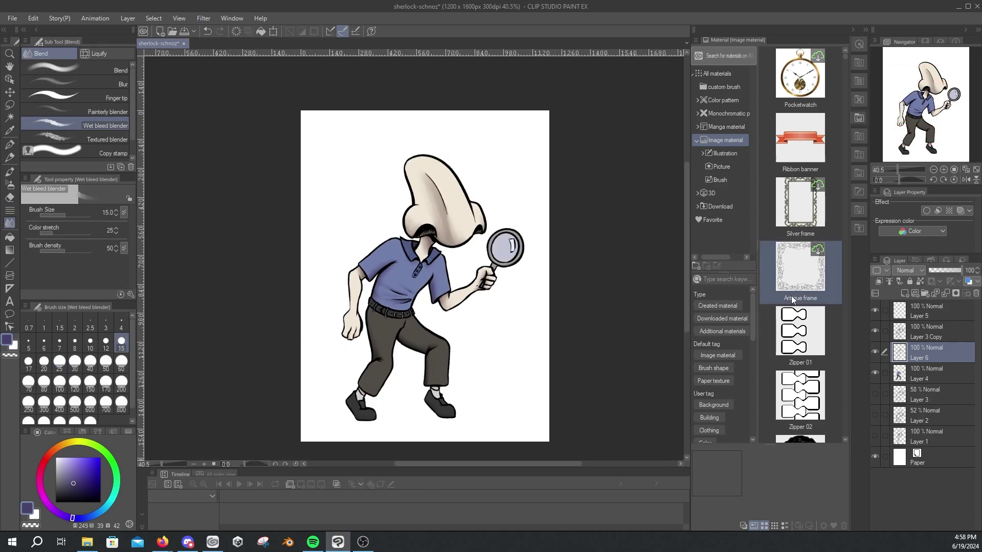
pyautogui.click(896, 393)
pyautogui.click(904, 293)
pyautogui.press('p')
pyautogui.moveTo(460, 391)
pyautogui.mouseDown()
pyautogui.moveTo(274, 351)
pyautogui.moveTo(399, 367)
pyautogui.moveTo(511, 435)
pyautogui.mouseUp()
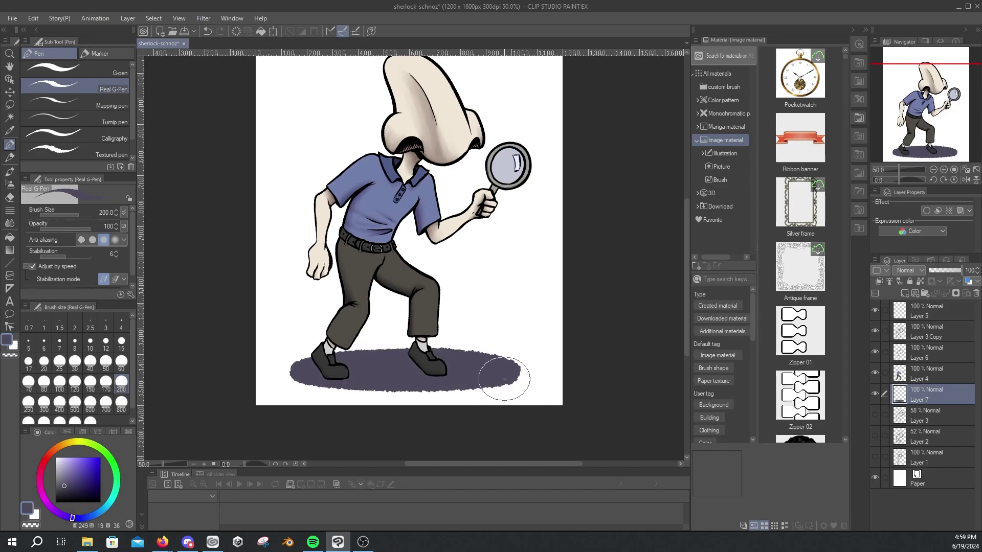
# Step: Soften the ground shadow's edges with the Wet bleed blender at brush size 200 and set its layer opacity to 38%
pyautogui.press('j')
pyautogui.moveTo(358, 353)
pyautogui.mouseDown()
pyautogui.moveTo(504, 368)
pyautogui.moveTo(417, 400)
pyautogui.moveTo(550, 361)
pyautogui.mouseUp()
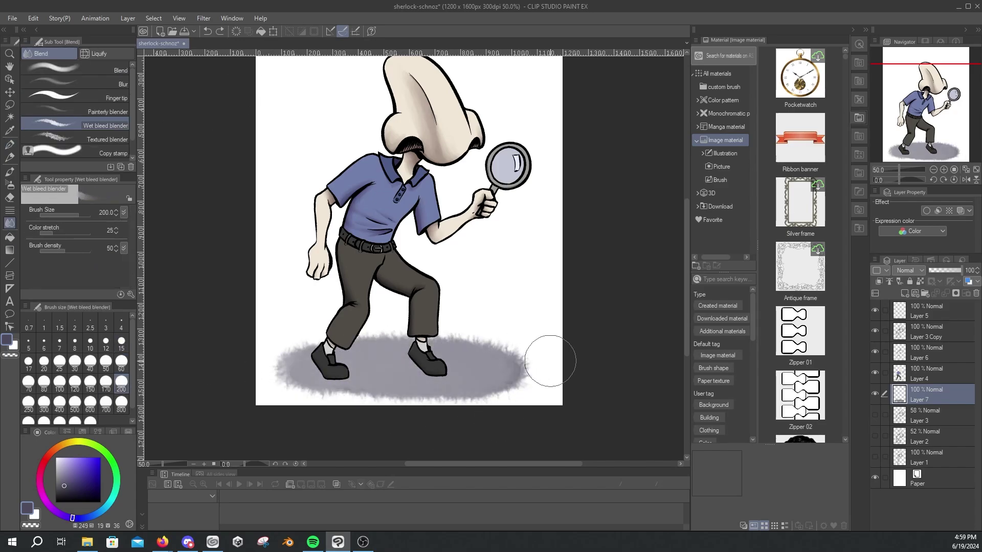
pyautogui.click(941, 270)
# Step: Add a new layer on top of the stack and enter the title text "Sherlock Nose" in the Handwriting Font
pyautogui.hotkey('ctrl', '-')
pyautogui.hotkey('ctrl', '-')
pyautogui.hotkey('ctrl', '+')
pyautogui.hotkey('ctrl', '+')
pyautogui.hotkey('ctrl', '+')
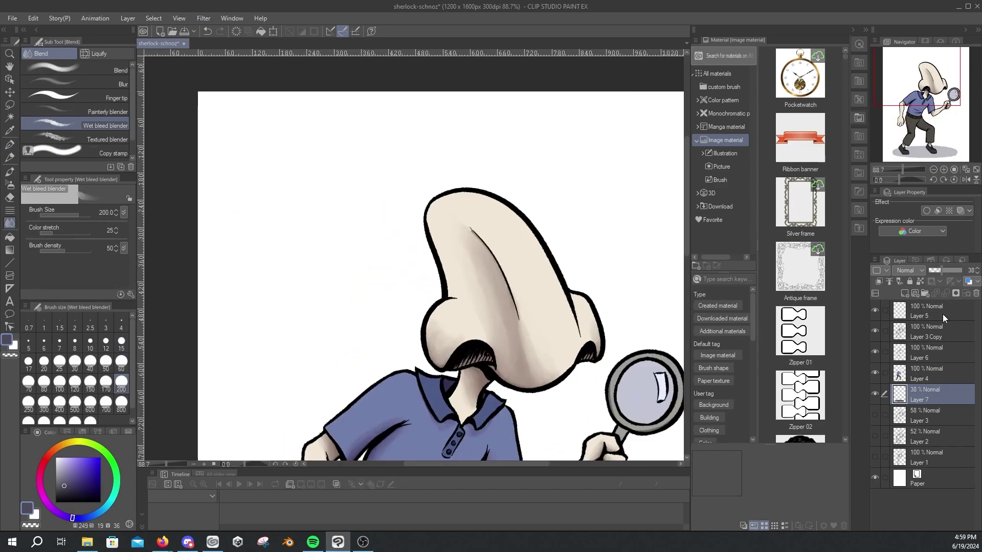
pyautogui.press('-')
pyautogui.hotkey('ctrl', '+')
pyautogui.hotkey('ctrl', 'shift', 'n')
pyautogui.press('t')
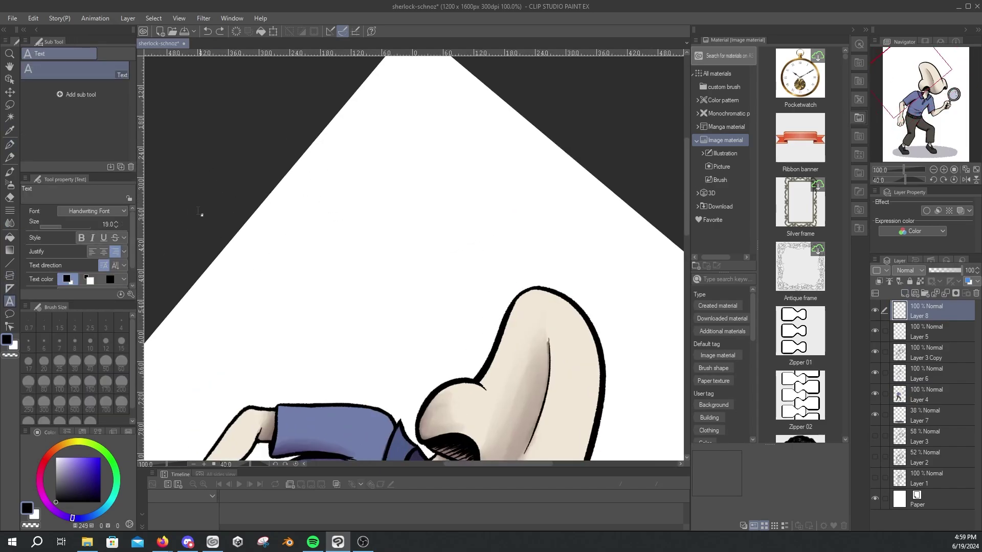
pyautogui.click(393, 217)
pyautogui.write('Sherlock N')
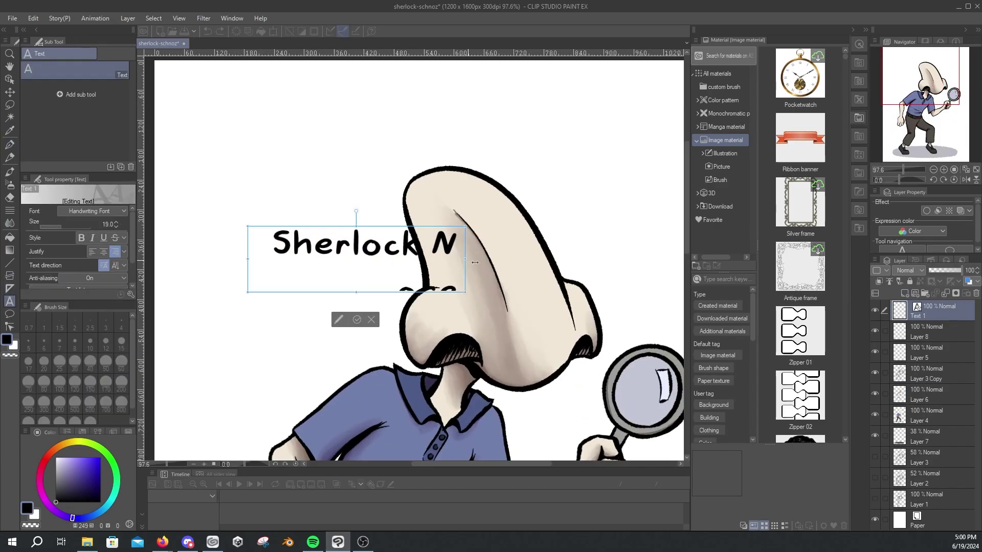
pyautogui.write('ose')
# Step: Centre-align the whole title text and set its font size to 25
pyautogui.click(131, 294)
pyautogui.hotkey('ctrl', 'a')
pyautogui.click(840, 163)
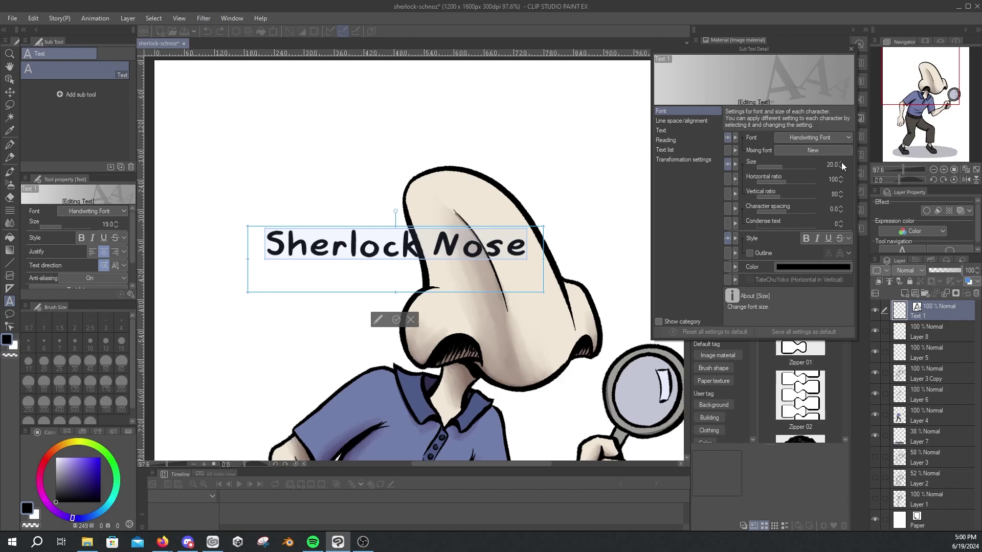
pyautogui.click(840, 162)
pyautogui.click(841, 163)
# Step: Try the outline style on the title, turn it off again, and move the text above the nose
pyautogui.click(802, 253)
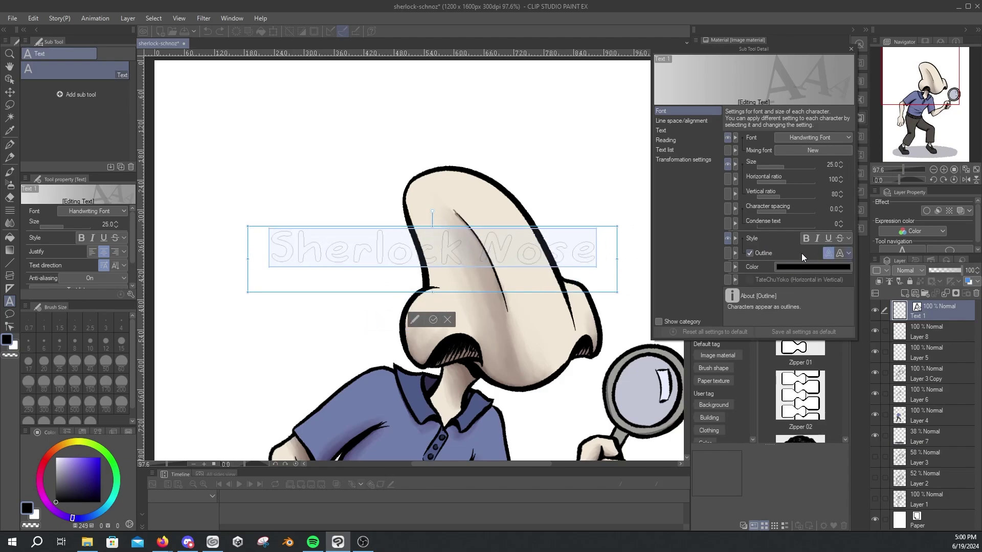
pyautogui.click(762, 253)
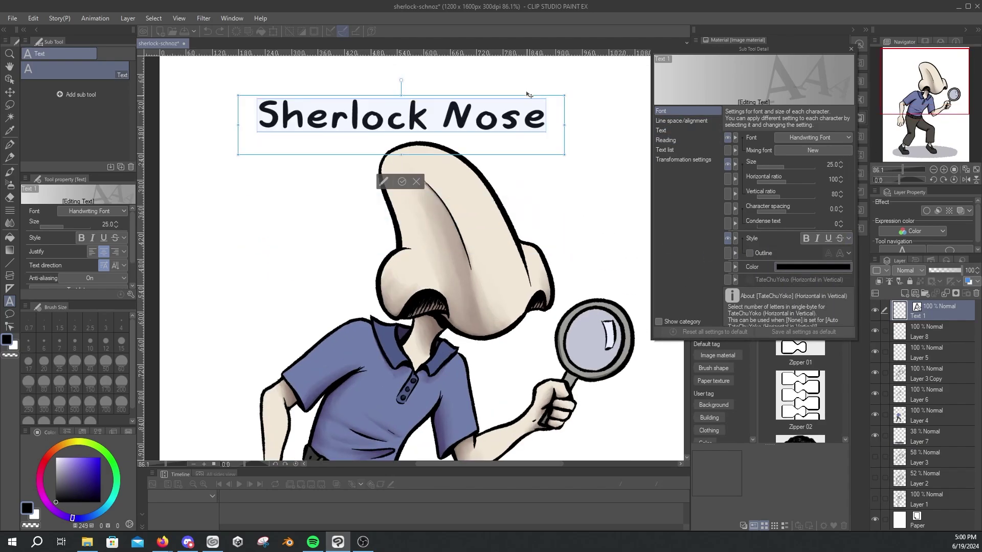
pyautogui.scroll(-2, 432, 256)
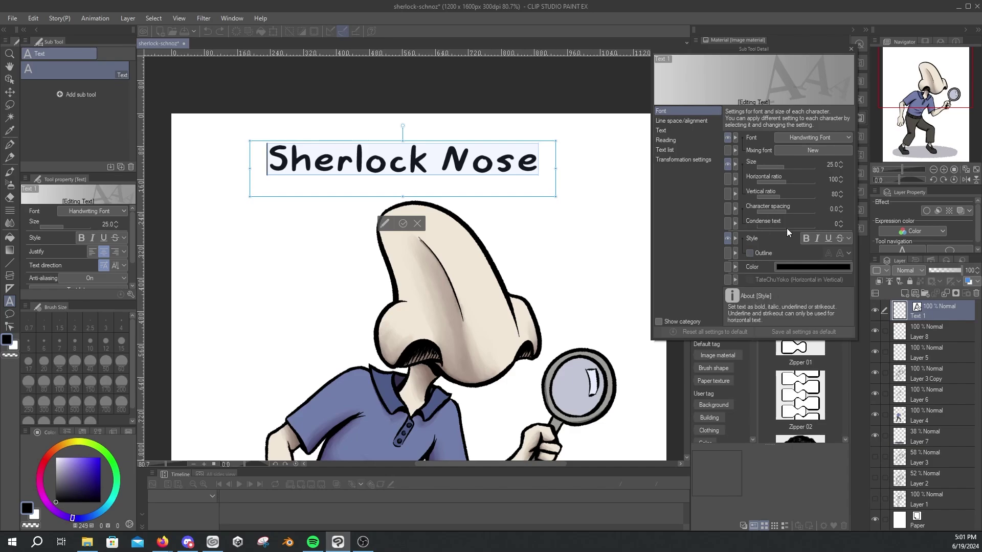
# Step: Set the title's vertical ratio to 125 and turn on the text edge
pyautogui.click(793, 194)
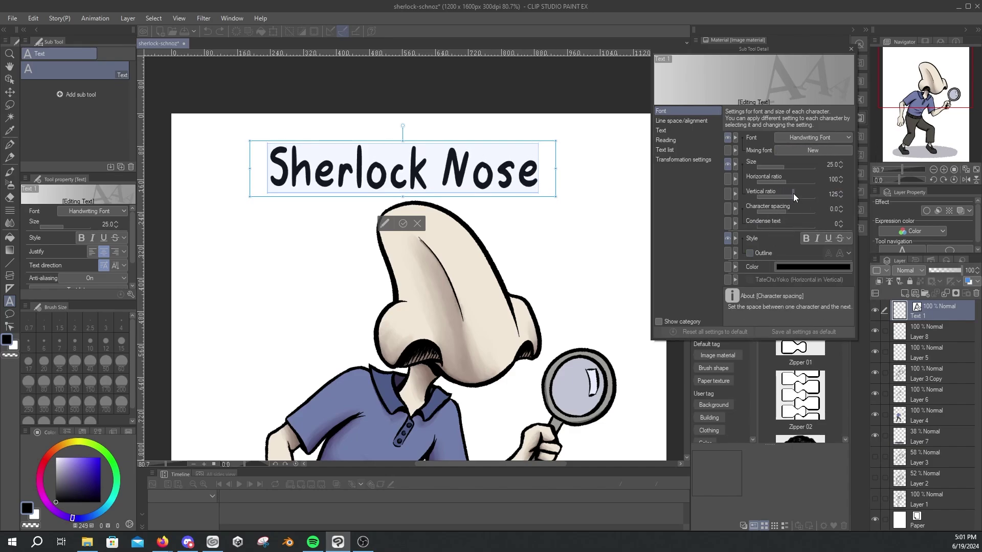
pyautogui.click(664, 131)
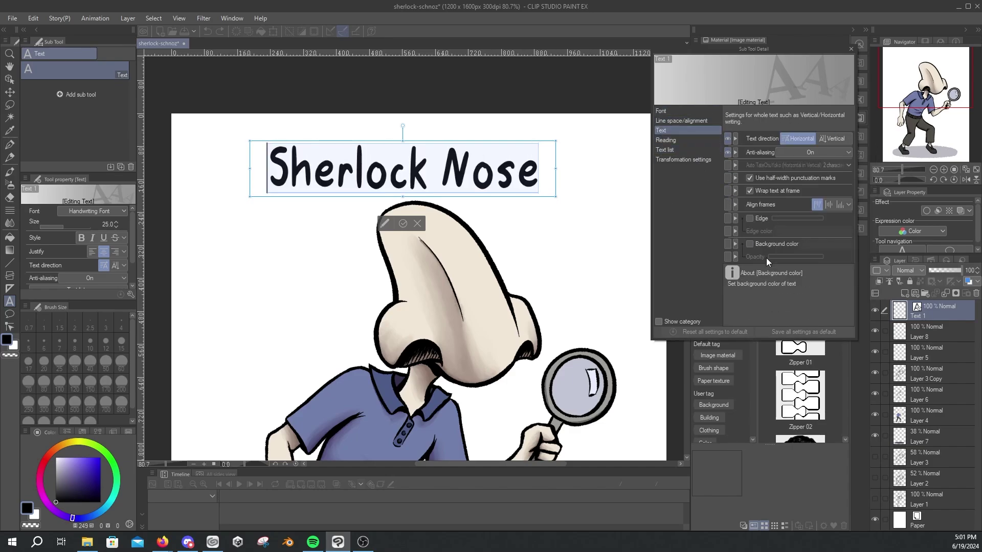
pyautogui.click(750, 218)
# Step: Recolour the title to pale lavender and reposition it above the nose
pyautogui.click(661, 111)
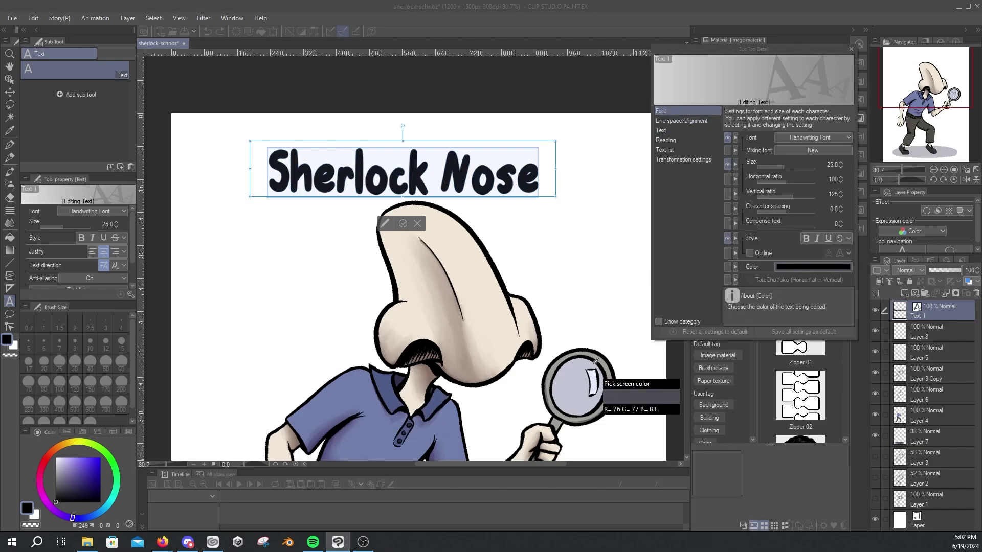
pyautogui.keyDown('alt'); pyautogui.click(597, 207); pyautogui.keyUp('alt')
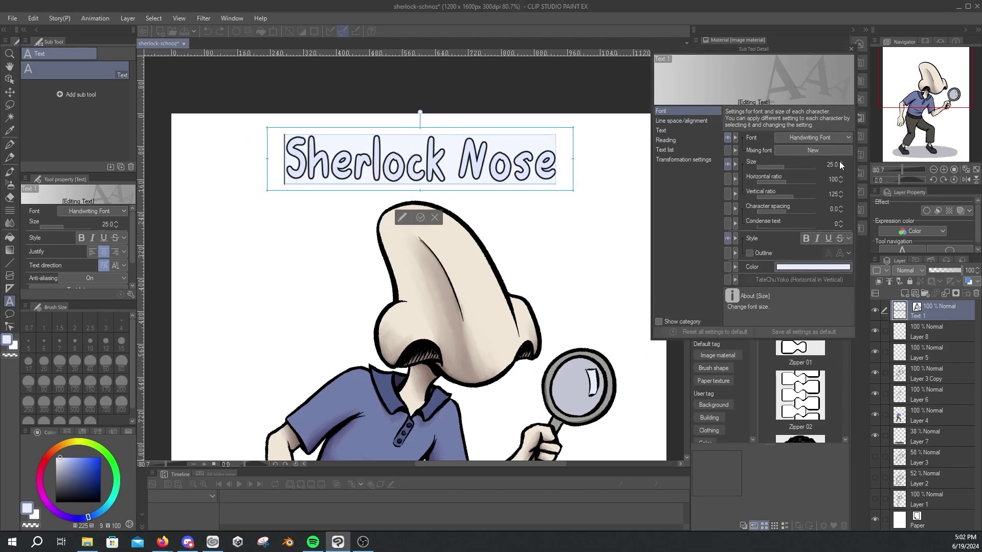
pyautogui.moveTo(595, 218); pyautogui.dragTo(450, 154)
# Step: Tilt the title upward, make it italic at font size 26, and set its edge thickness to 6
pyautogui.scroll(-2, 493, 169)
pyautogui.moveTo(388, 108); pyautogui.dragTo(487, 154)
pyautogui.click(817, 239)
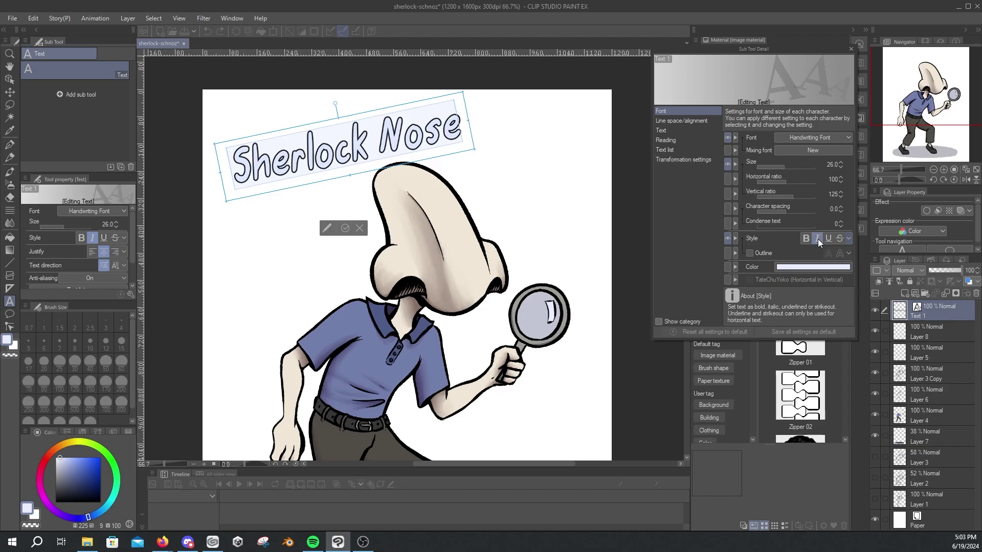
pyautogui.click(661, 130)
pyautogui.click(849, 216)
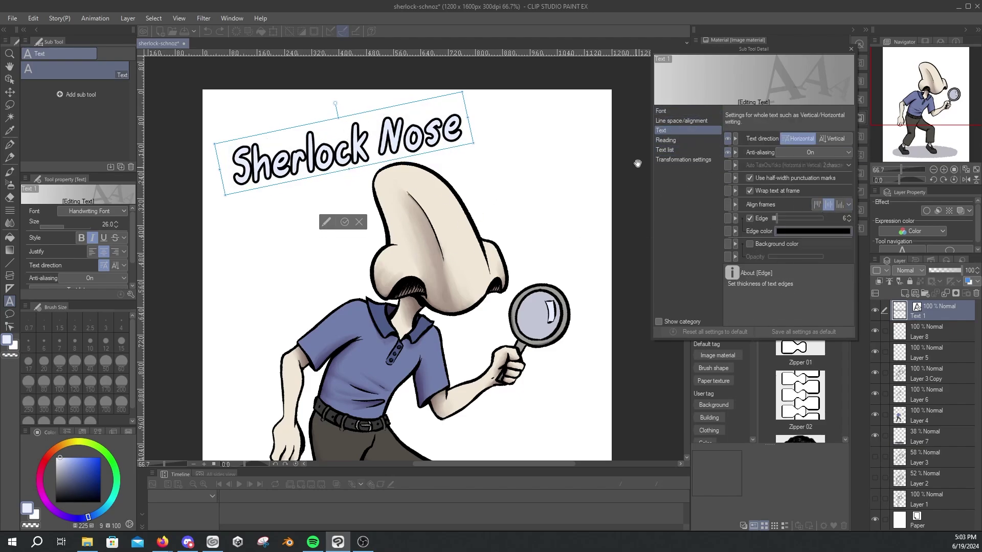
# Step: Enter the tagline "is on the case!" at font size 19 below the title and try tilting and centring it
pyautogui.click(850, 48)
pyautogui.scroll(1, 351, 169)
pyautogui.moveTo(314, 224); pyautogui.dragTo(342, 278)
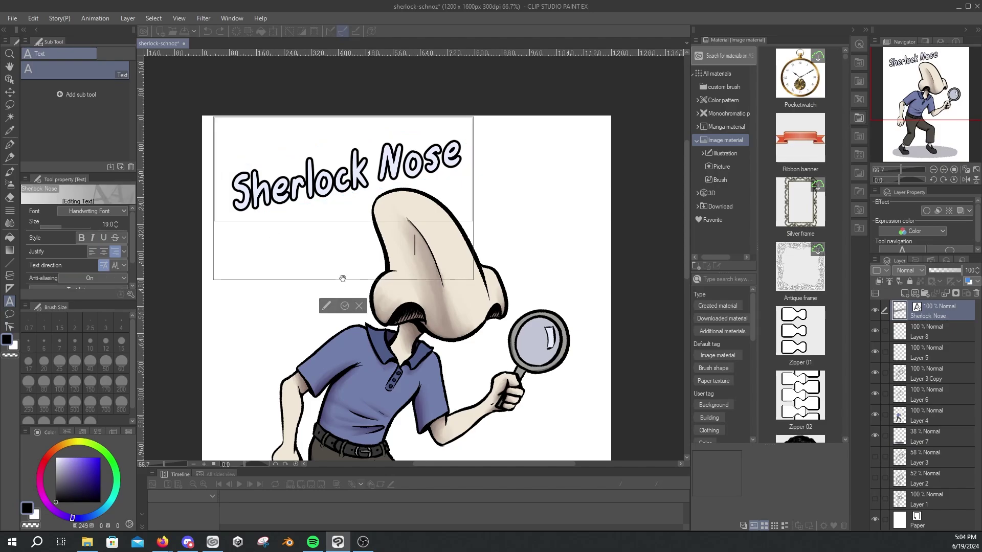
pyautogui.hotkey('ctrl', 'z')
pyautogui.hotkey('ctrl', 'z')
pyautogui.hotkey('ctrl', 'z')
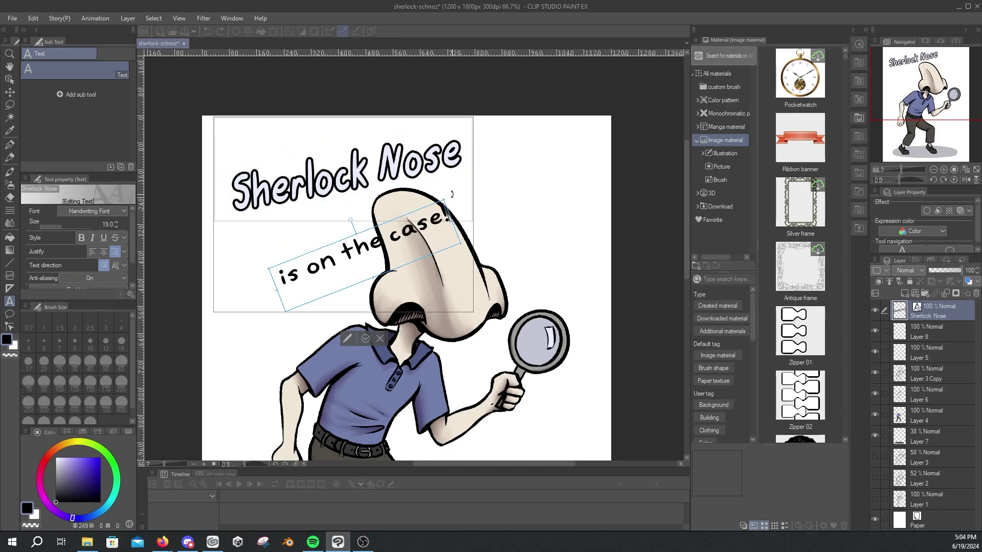
pyautogui.hotkey('ctrl', 'z')
pyautogui.hotkey('ctrl', 'z')
pyautogui.hotkey('ctrl', 'z')
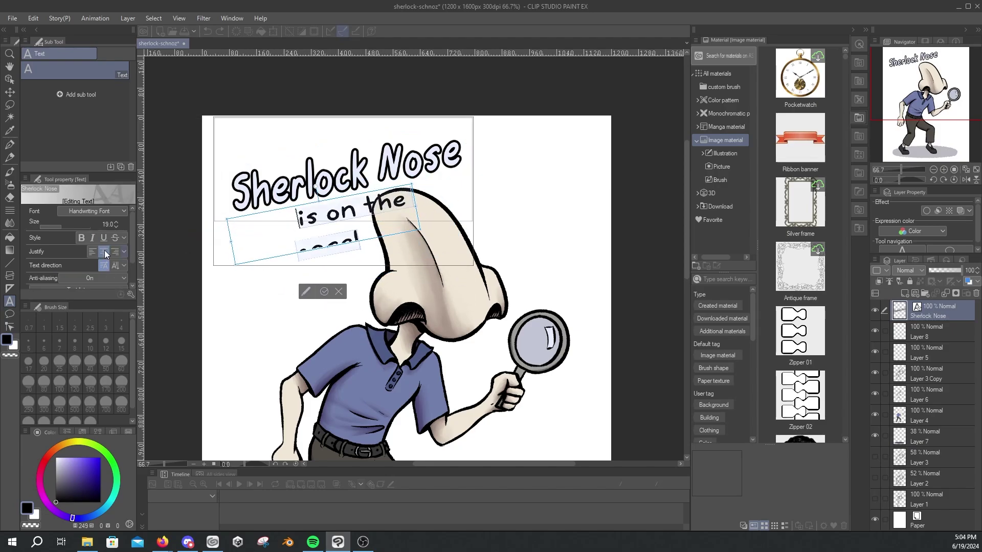
pyautogui.hotkey('ctrl', 'z')
pyautogui.hotkey('ctrl', 'z')
# Step: Raise the tagline's vertical ratio and set its line space to 100 percent
pyautogui.click(131, 294)
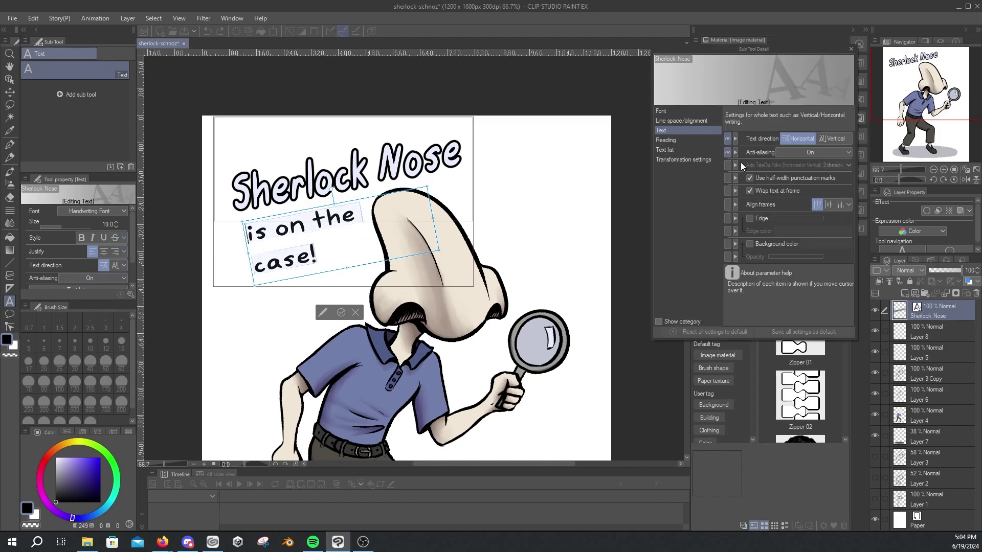
pyautogui.moveTo(795, 197); pyautogui.dragTo(790, 204)
pyautogui.scroll(-3, 775, 262)
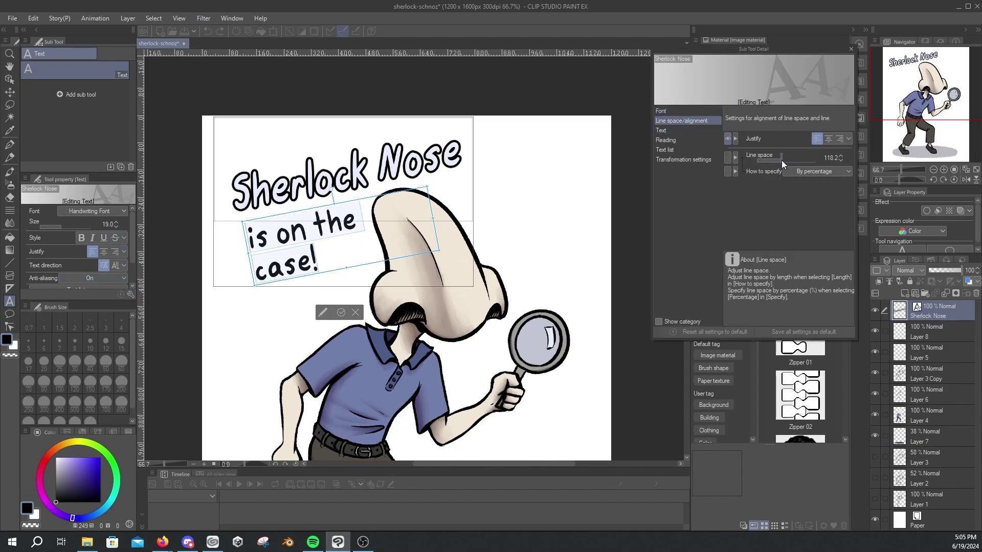
pyautogui.click(778, 162)
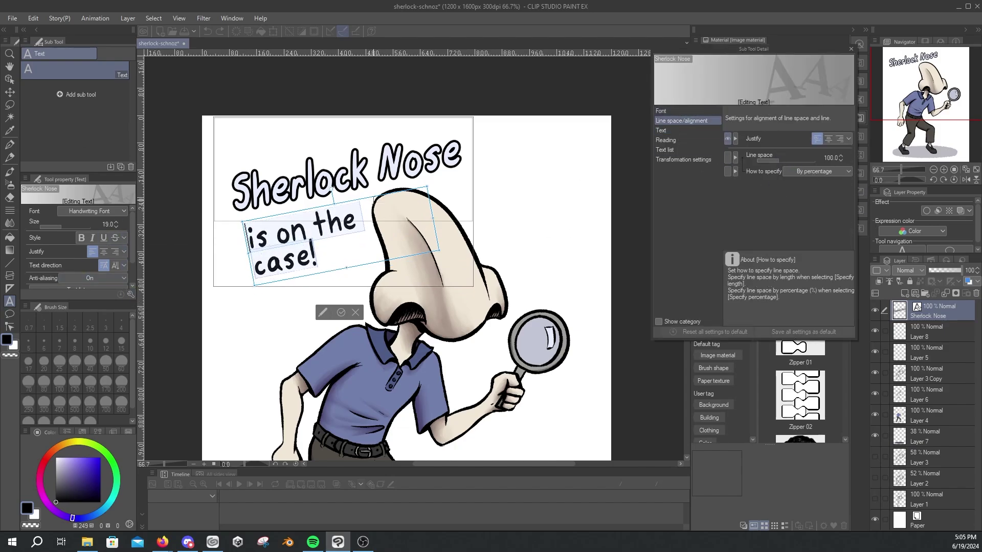
# Step: Remove the tagline and straighten the title so it runs horizontally above the nose
pyautogui.hotkey('ctrl', 'z')
pyautogui.hotkey('ctrl', 'z')
pyautogui.hotkey('ctrl', 'z')
pyautogui.hotkey('ctrl', 'z')
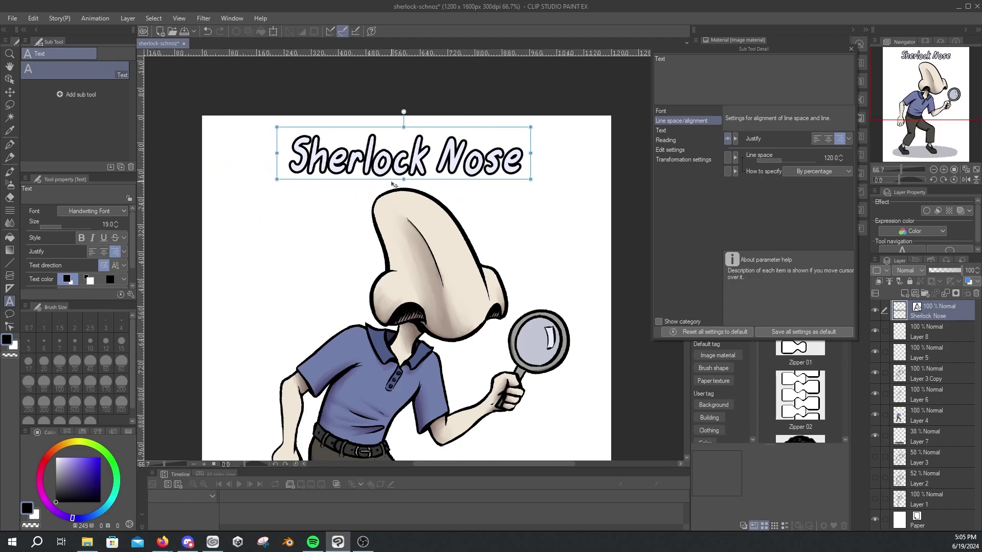
# Step: Reduce the title's font size to 20 and place it in the page's upper-left corner, aligned to the top of a taller text frame
pyautogui.hotkey('ctrl', 'z')
pyautogui.hotkey('ctrl', 'z')
pyautogui.hotkey('ctrl', 'z')
pyautogui.hotkey('ctrl', 'z')
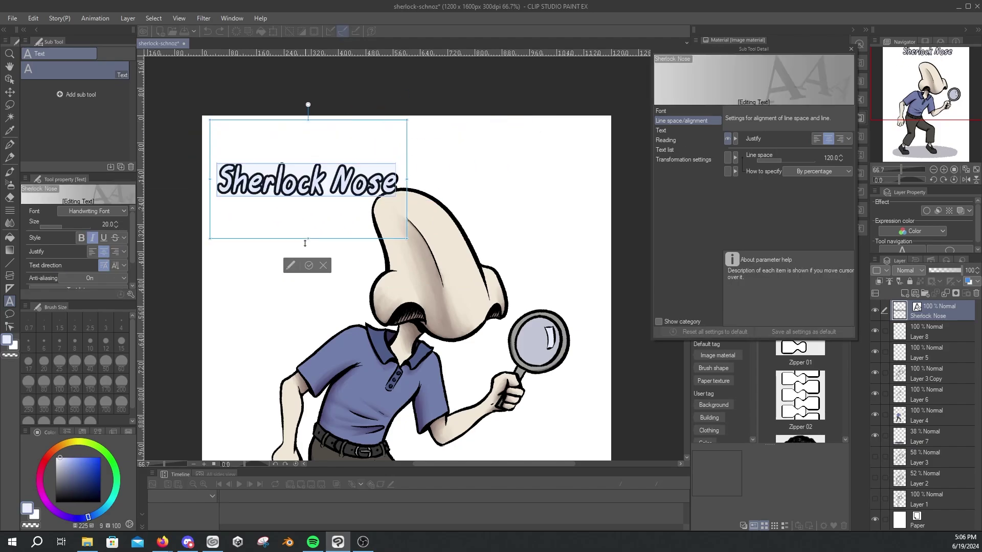
pyautogui.hotkey('ctrl', 'z')
pyautogui.hotkey('ctrl', 'z')
pyautogui.hotkey('ctrl', 'z')
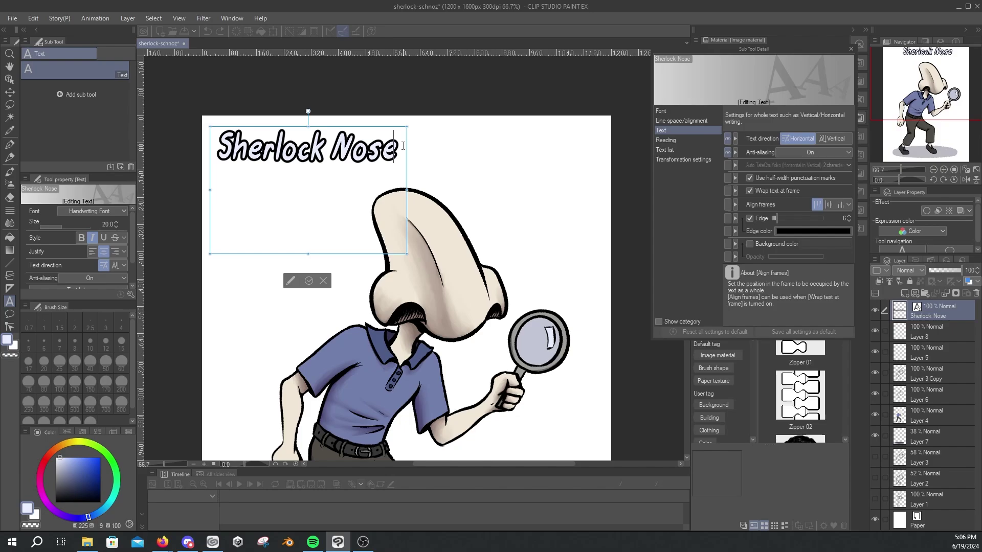
# Step: Append "is on the case!" to the title as a second line and left-justify the text
pyautogui.hotkey('ctrl', 'y')
pyautogui.hotkey('ctrl', 'y')
pyautogui.hotkey('ctrl', 'y')
pyautogui.hotkey('ctrl', 'y')
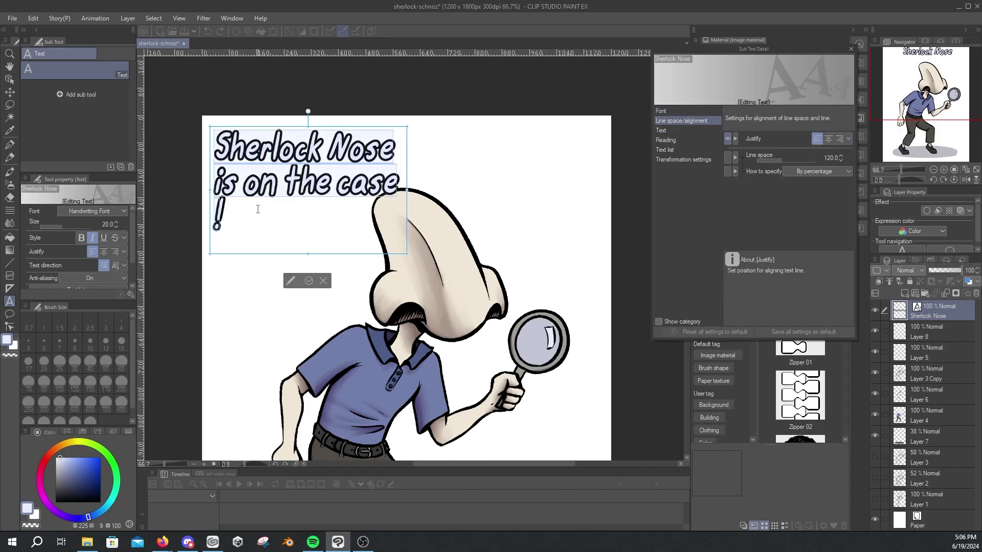
# Step: Set the second line's font size to 16 and try adjusting its line space
pyautogui.click(841, 160)
pyautogui.click(841, 161)
pyautogui.hotkey('ctrl', 'z')
pyautogui.hotkey('ctrl', 'z')
pyautogui.hotkey('ctrl', 'z')
pyautogui.hotkey('ctrl', 'z')
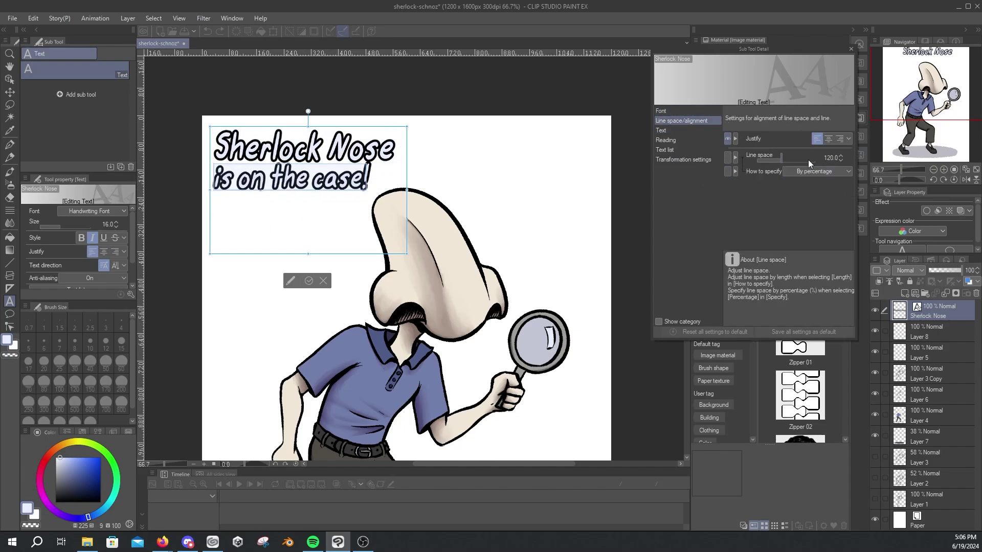
pyautogui.hotkey('ctrl', 'z')
pyautogui.hotkey('ctrl', 'y')
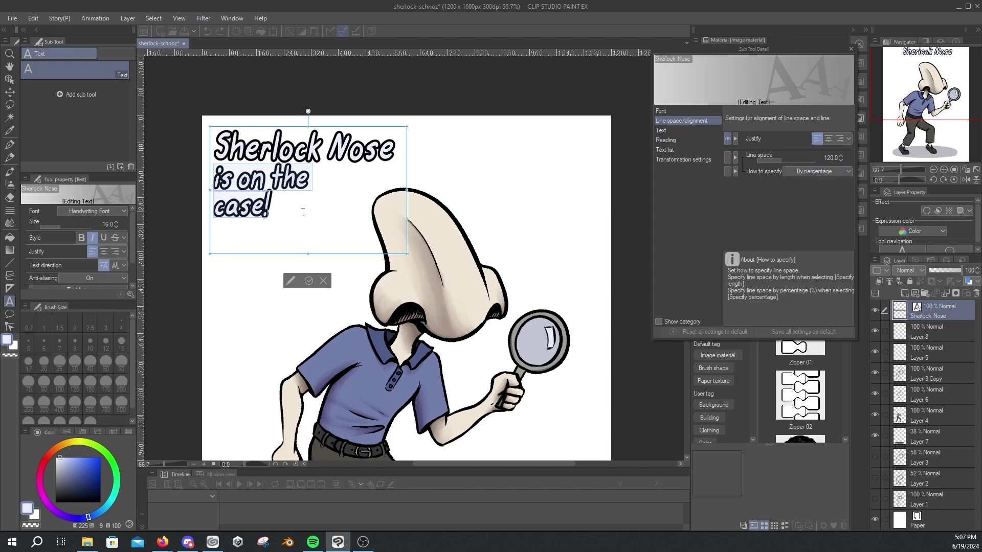
# Step: Take the second line out of the title and enter "is on the case!" as separate text below it
pyautogui.hotkey('ctrl', 'z')
pyautogui.click(308, 169)
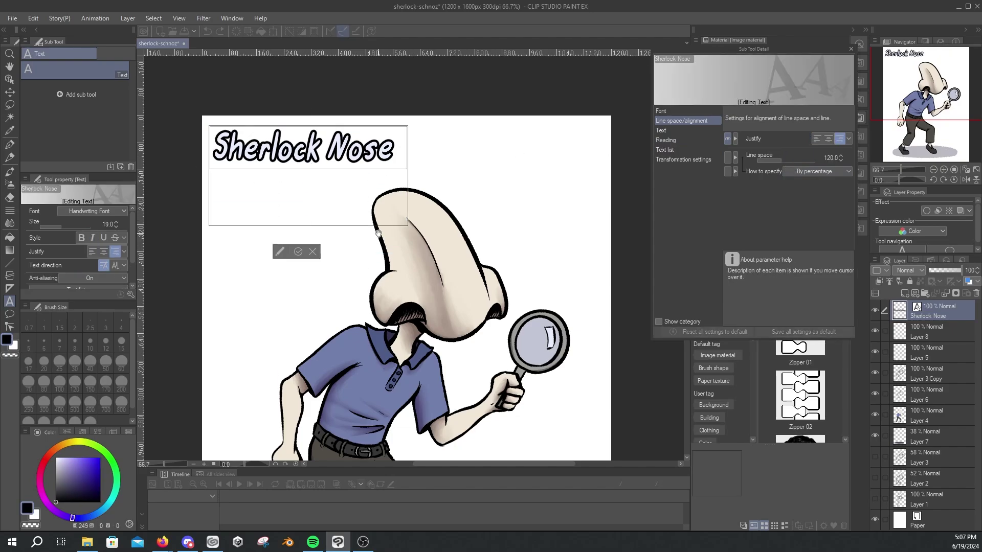
pyautogui.hotkey('ctrl', 'y')
pyautogui.press('Return')
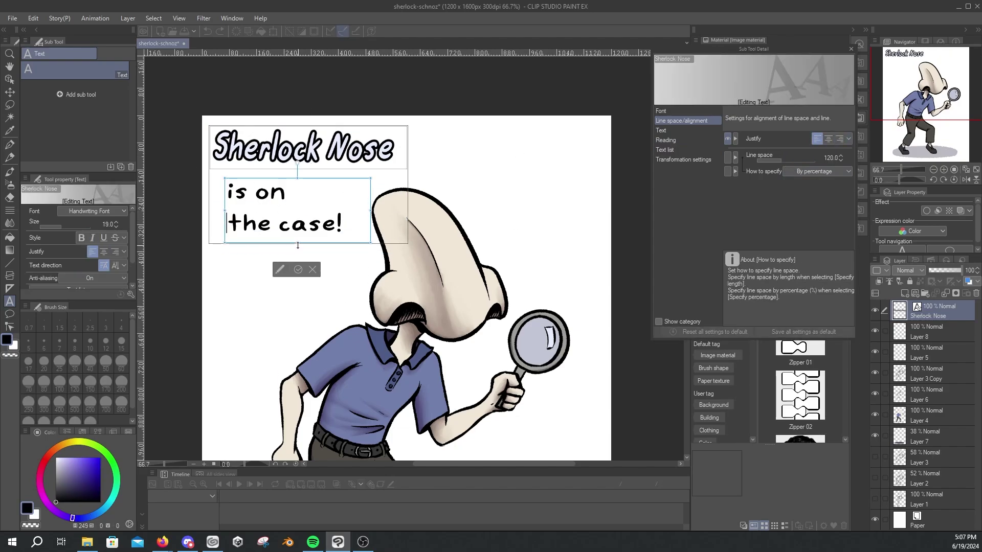
# Step: Set the tagline's font size to 16, centre-justify the text, and widen the tagline's frame to fit it on one line
pyautogui.click(661, 111)
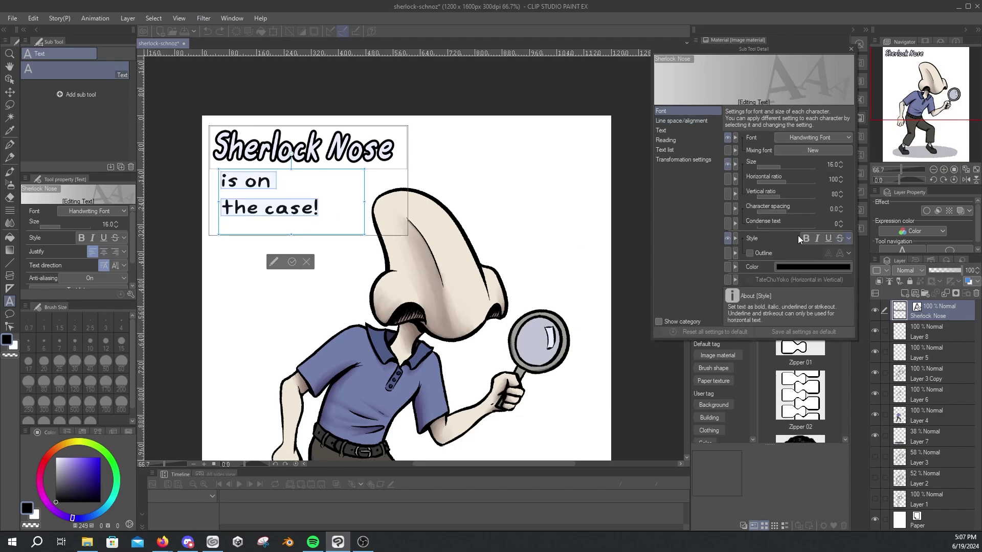
pyautogui.click(681, 121)
pyautogui.click(827, 139)
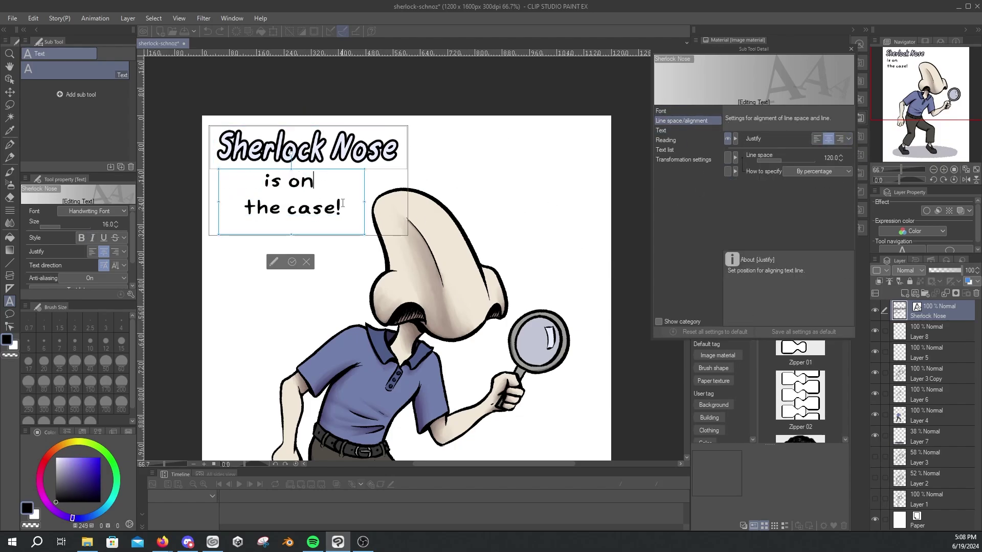
pyautogui.hotkey('ctrl', 'a')
pyautogui.moveTo(365, 202); pyautogui.dragTo(408, 204)
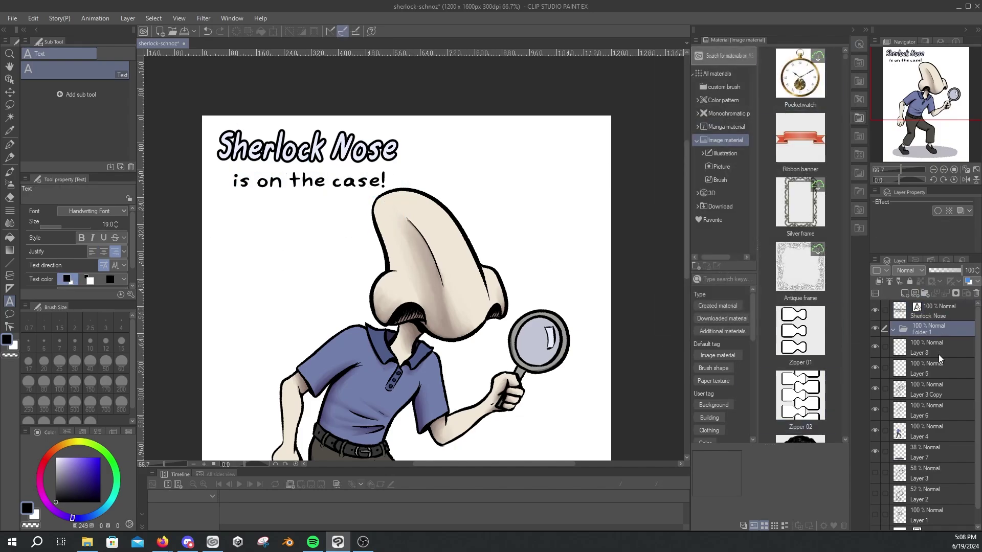
# Step: Group the character and ground shadow layers in a folder and shift the whole figure slightly left
pyautogui.moveTo(435, 286); pyautogui.dragTo(412, 286)
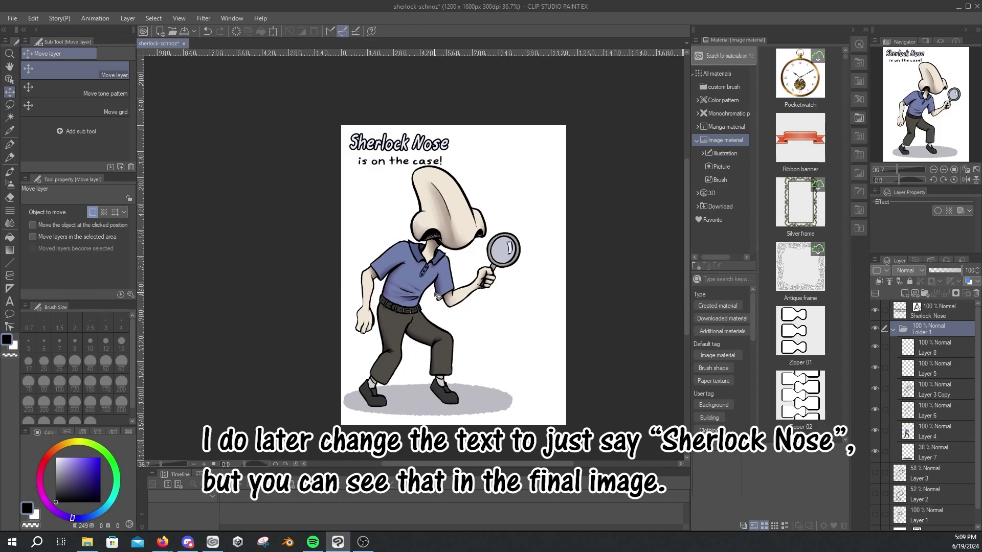
# Step: Move the title and tagline into the empty area below the magnifying glass and rotate them slightly clockwise
pyautogui.click(928, 312)
pyautogui.moveTo(426, 154); pyautogui.dragTo(538, 331)
pyautogui.scroll(1, 539, 331)
pyautogui.hotkey('ctrl', 't')
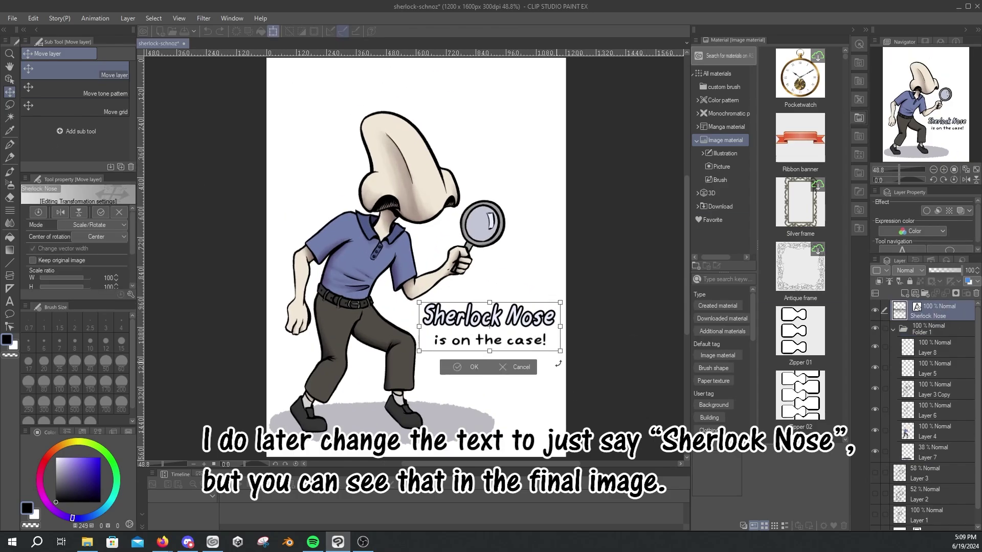
pyautogui.moveTo(582, 361); pyautogui.dragTo(576, 382)
pyautogui.press('Return')
pyautogui.scroll(-1, 600, 313)
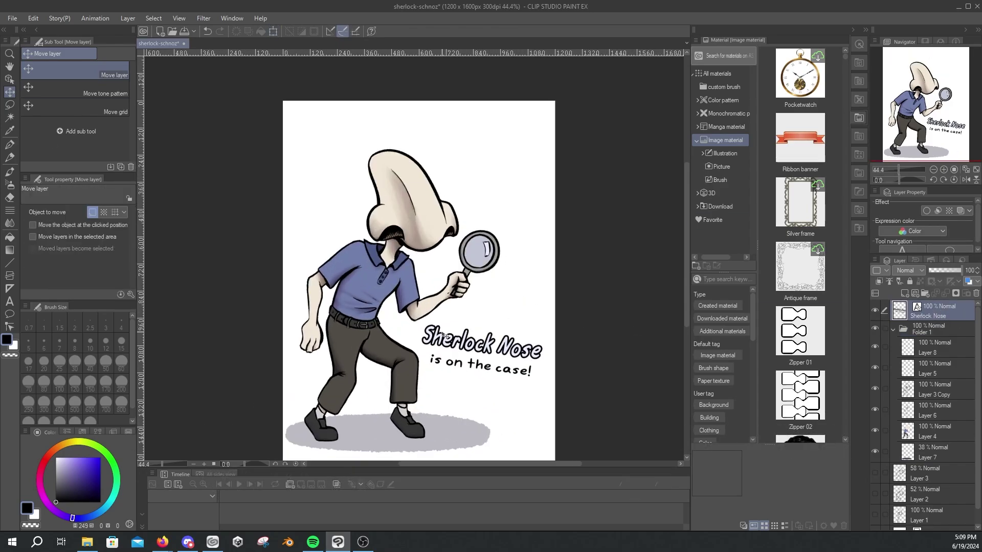
# Step: Try placing the title text in the page's upper-right corner beside the nose
pyautogui.scroll(-1, 368, 236)
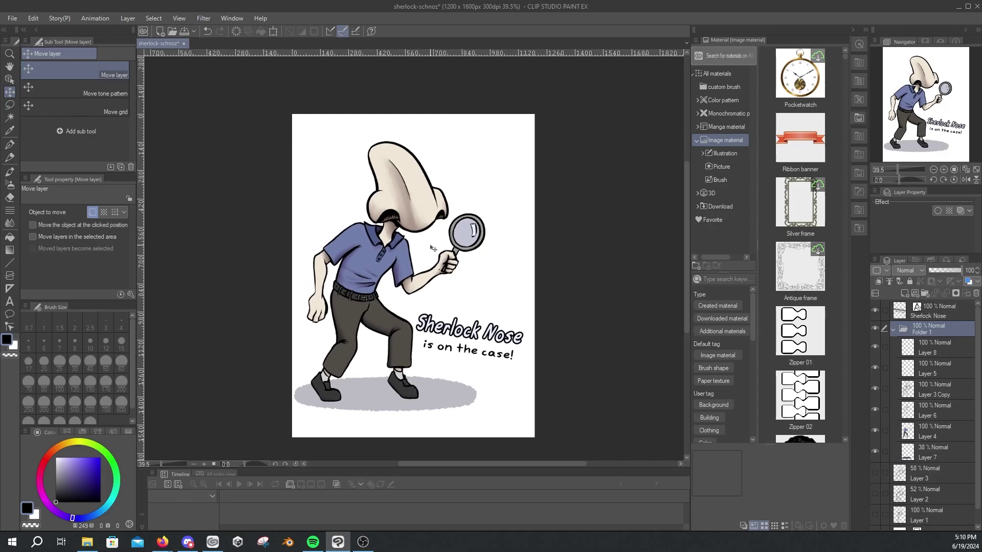
pyautogui.hotkey('ctrl', 'z')
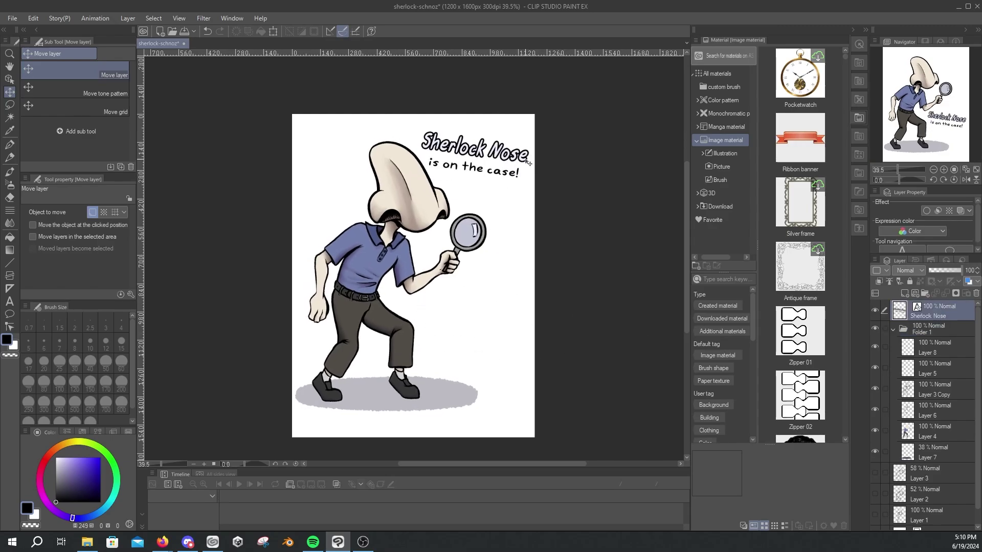
pyautogui.hotkey('ctrl', 'y')
pyautogui.scroll(2, 495, 407)
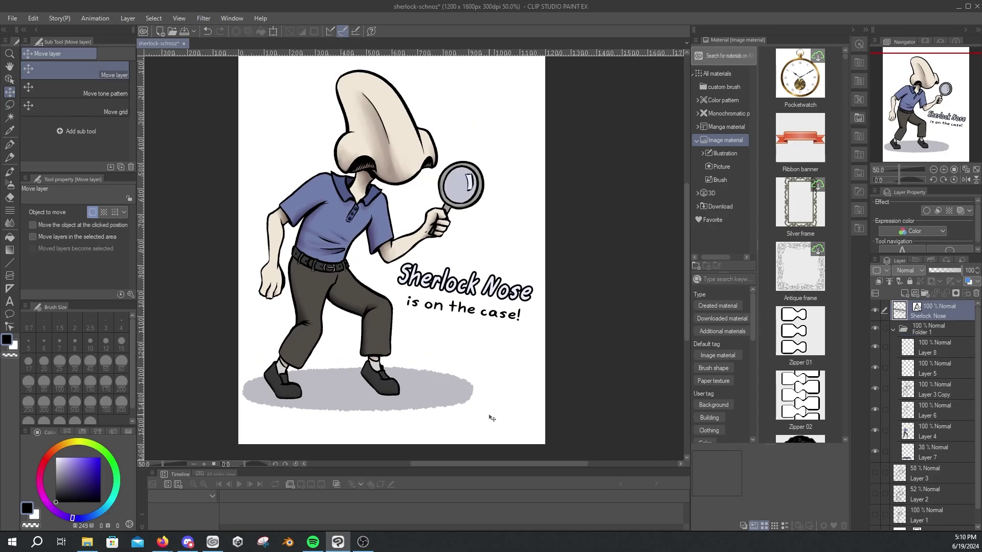
pyautogui.scroll(-1, 491, 406)
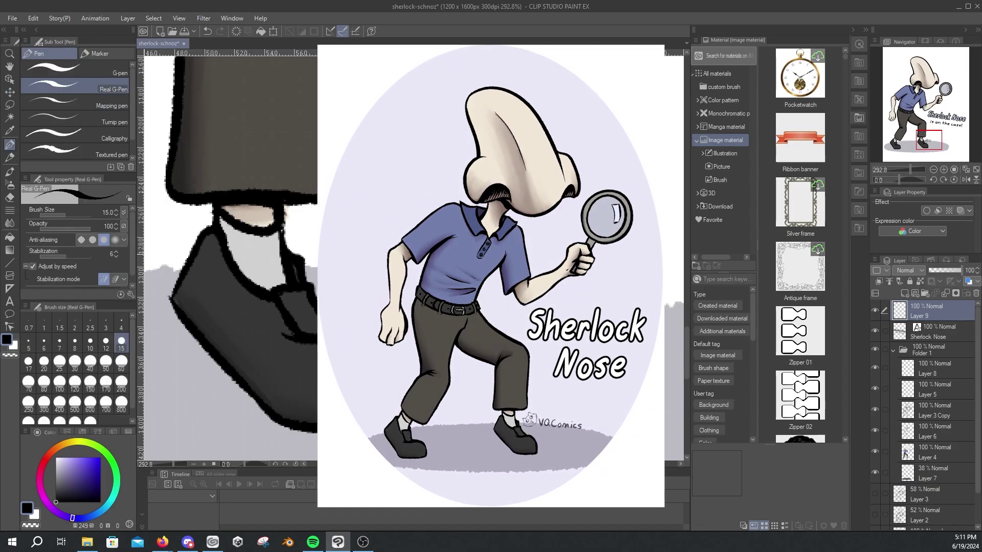
# Step: On a new top layer, draw a small cat-face mark and a letter V beside the front shoe with the Real G-Pen at size 15
pyautogui.moveTo(405, 230); pyautogui.dragTo(435, 249)
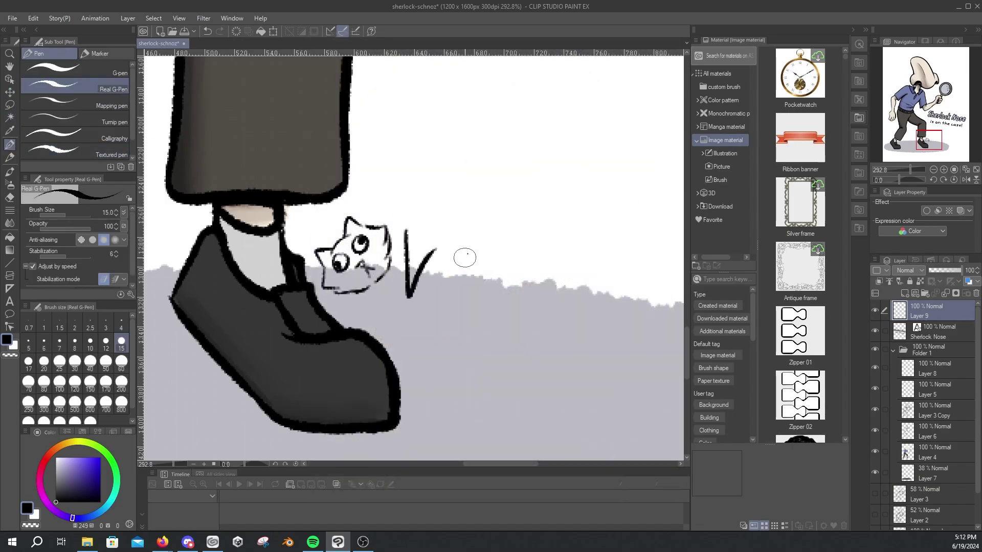